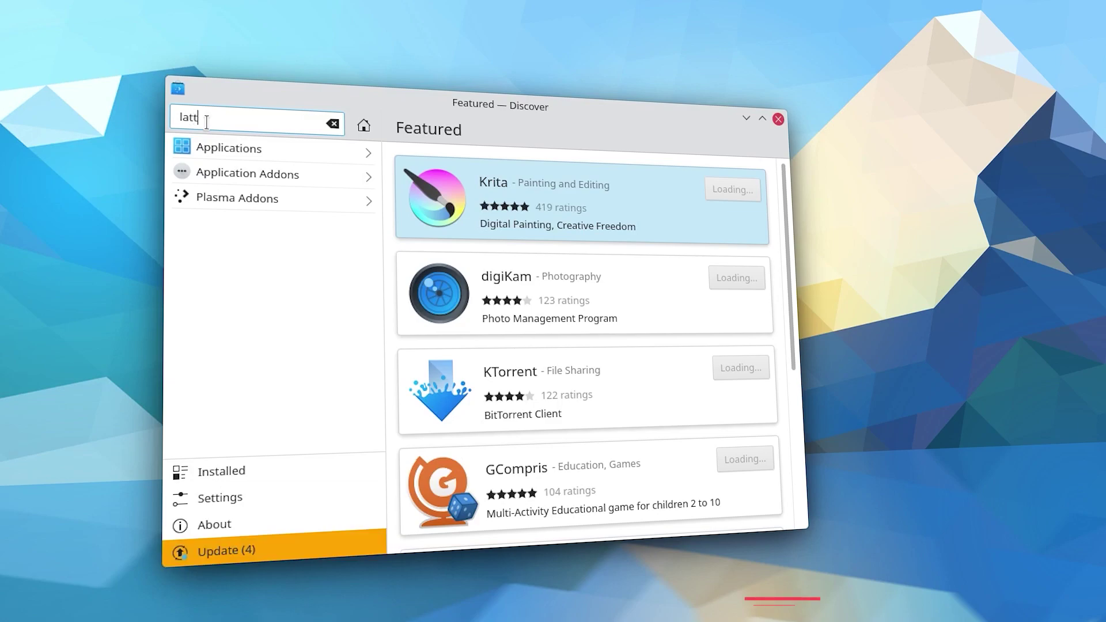
# Step: Search Discover for 'latte dock' and open the Latte result's details page
pyautogui.write('e dock')
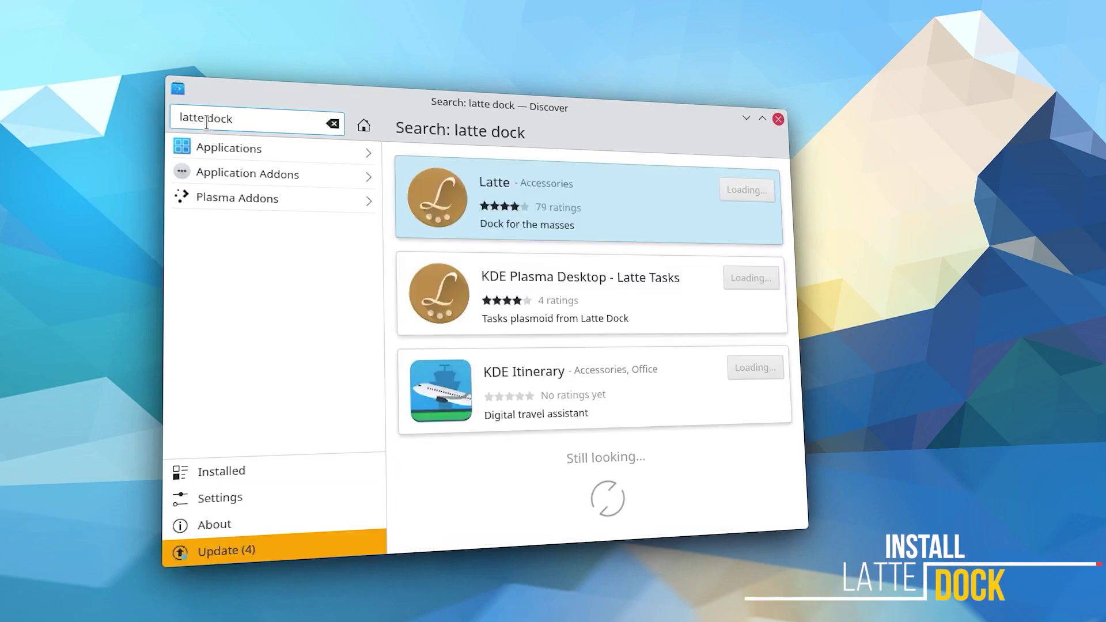
pyautogui.click(645, 237)
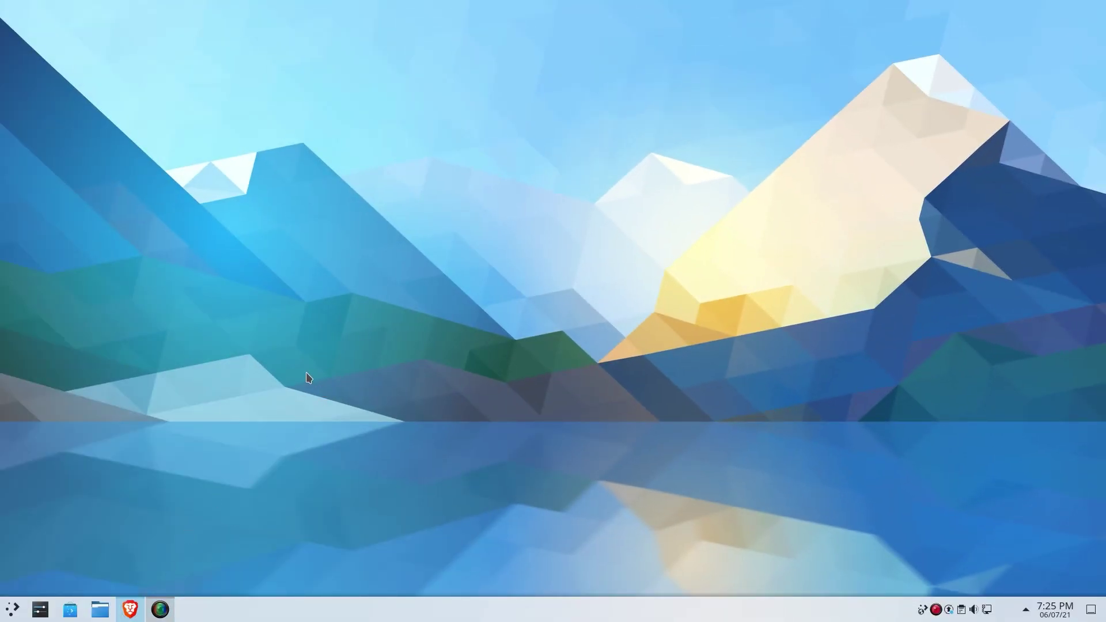
# Step: Search Brave for 'lightly kde' and follow the KDE Store page to Lightly's GitHub repository
pyautogui.write('lightly kde')
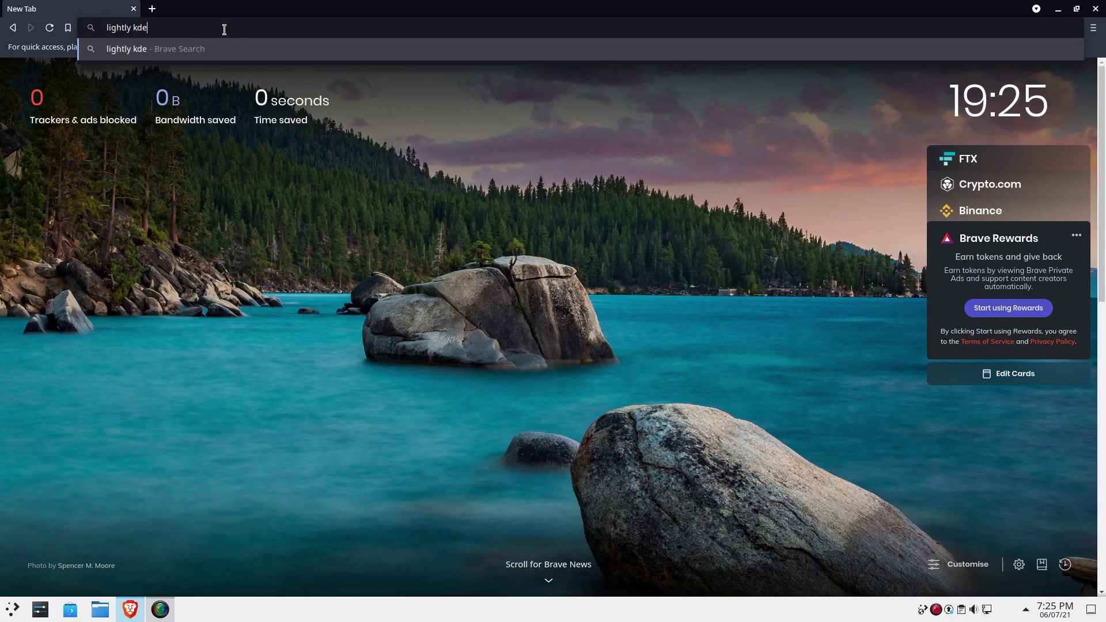
pyautogui.press('Return')
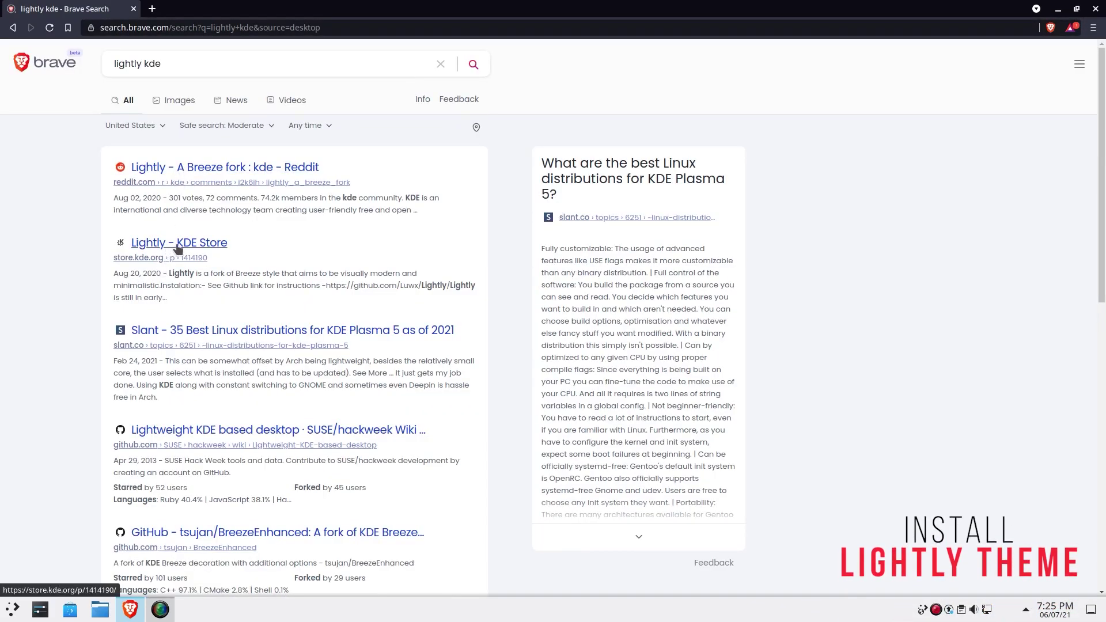
pyautogui.click(178, 246)
pyautogui.click(278, 199)
# Step: Copy the Ubuntu dependency install command from the Lightly README
pyautogui.click(701, 178)
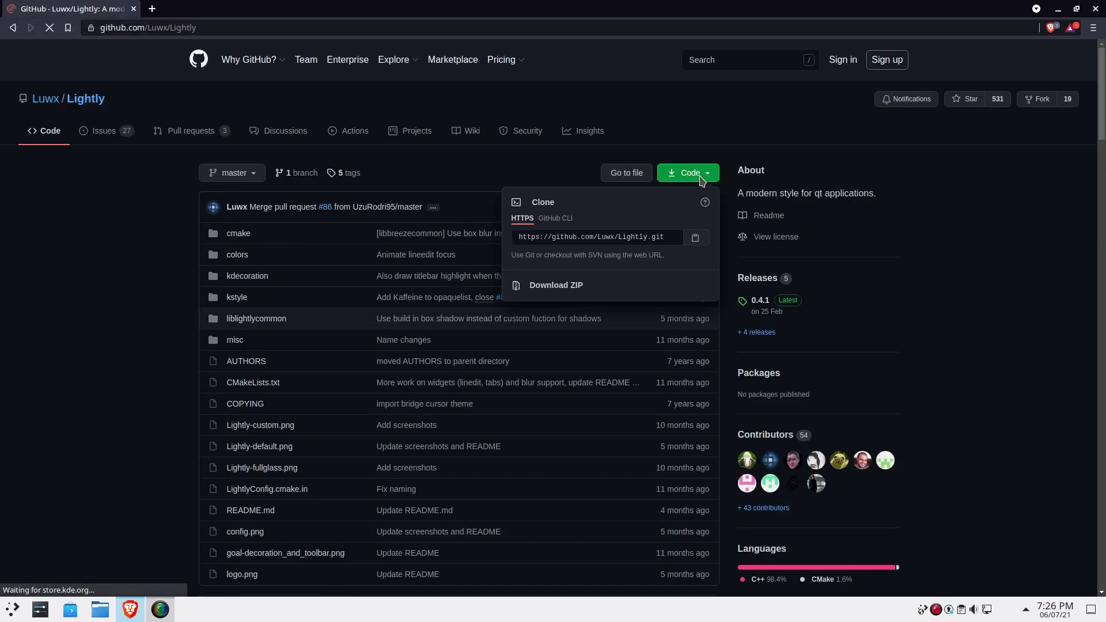
pyautogui.scroll(-20, 163, 461)
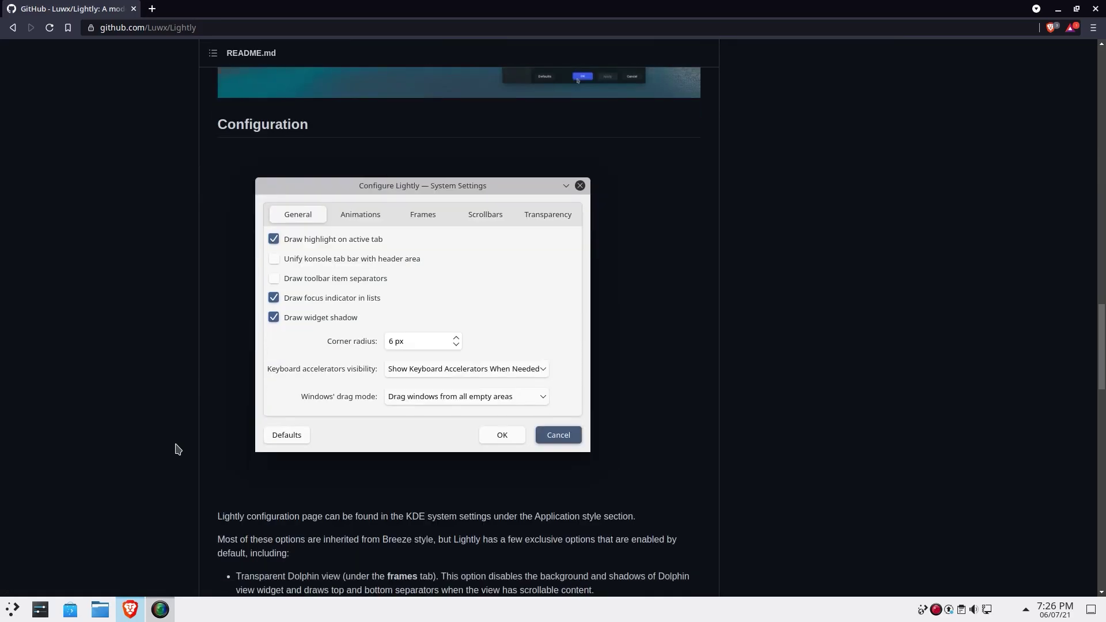
pyautogui.scroll(-8, 178, 448)
pyautogui.tripleClick(226, 306)
pyautogui.rightClick(144, 303)
pyautogui.click(173, 317)
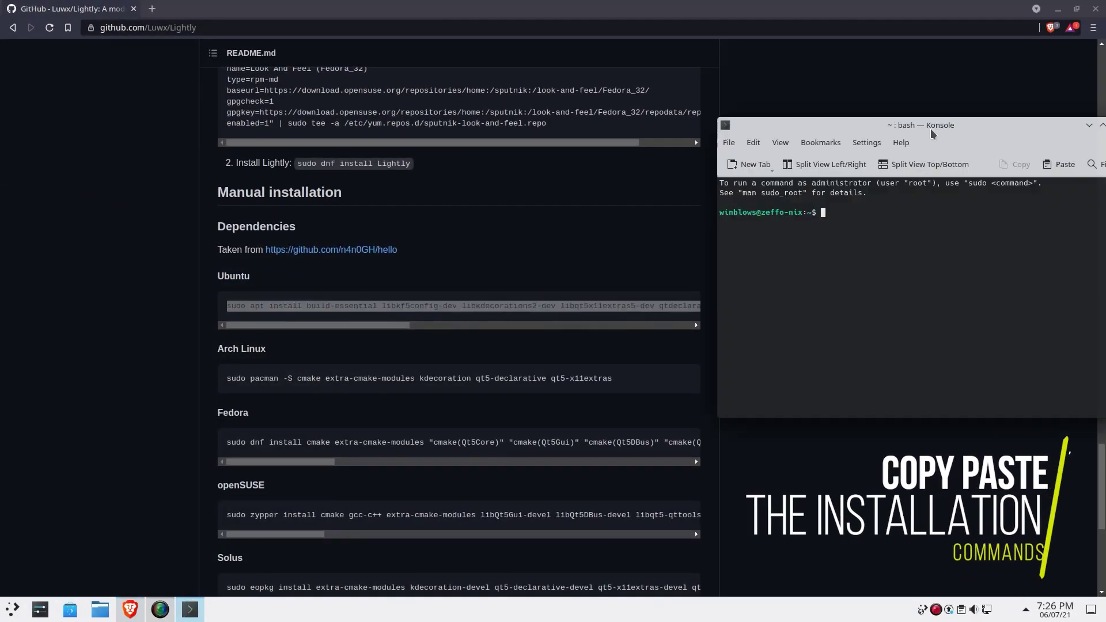
# Step: Run the pasted apt dependency command in Konsole, then git clone the Lightly repository
pyautogui.hotkey('ctrl', 'shift', 'v')
pyautogui.press('Return')
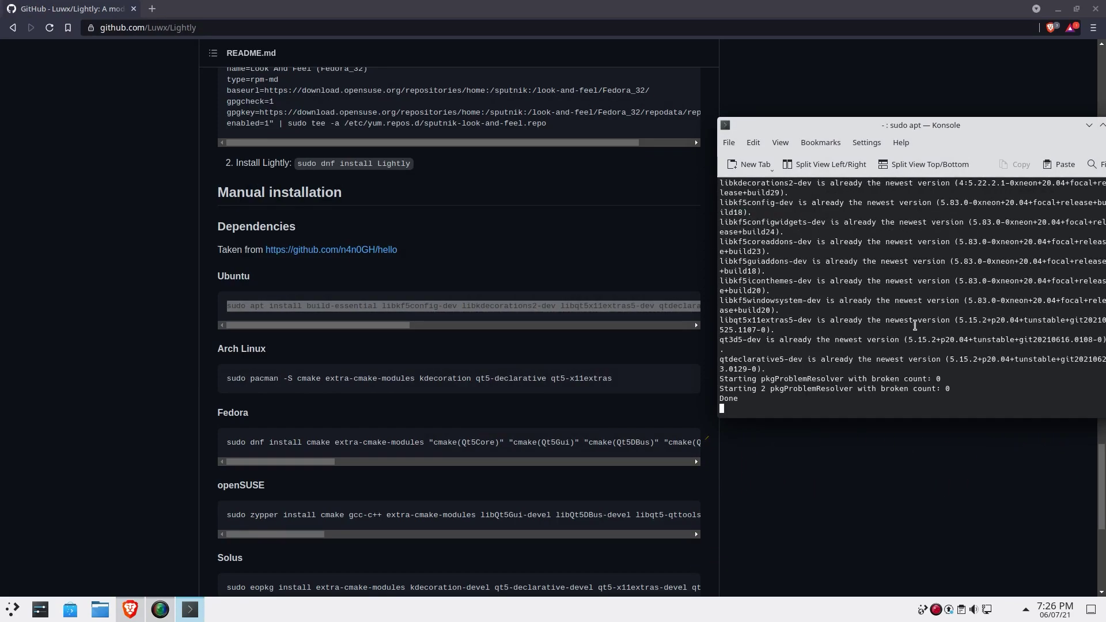
pyautogui.scroll(-5, 284, 407)
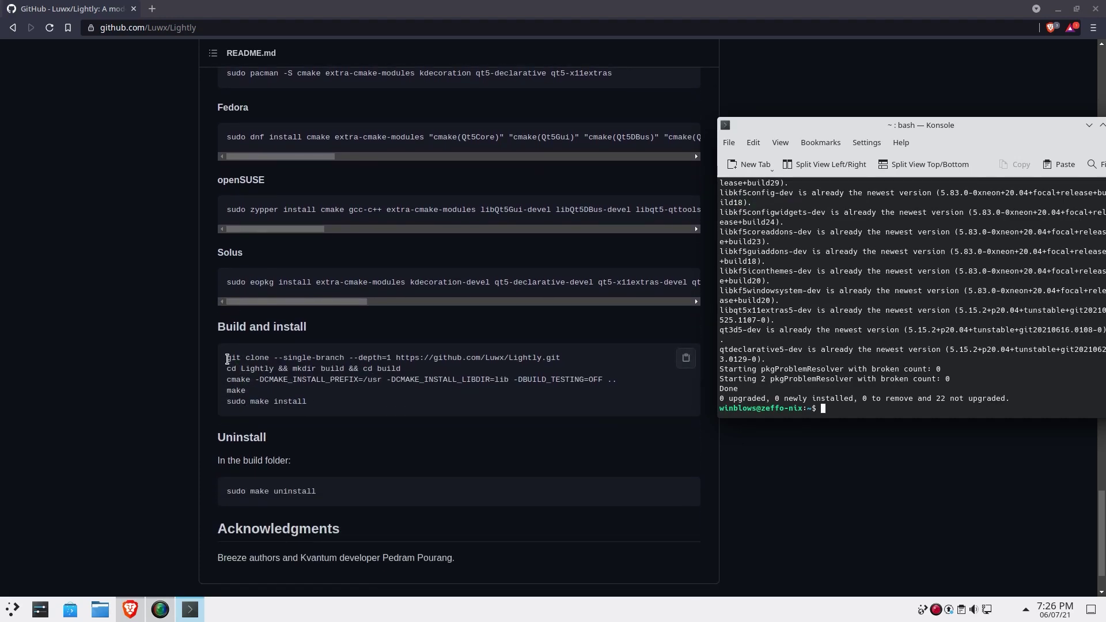
pyautogui.moveTo(228, 359); pyautogui.dragTo(311, 406)
pyautogui.click(637, 358)
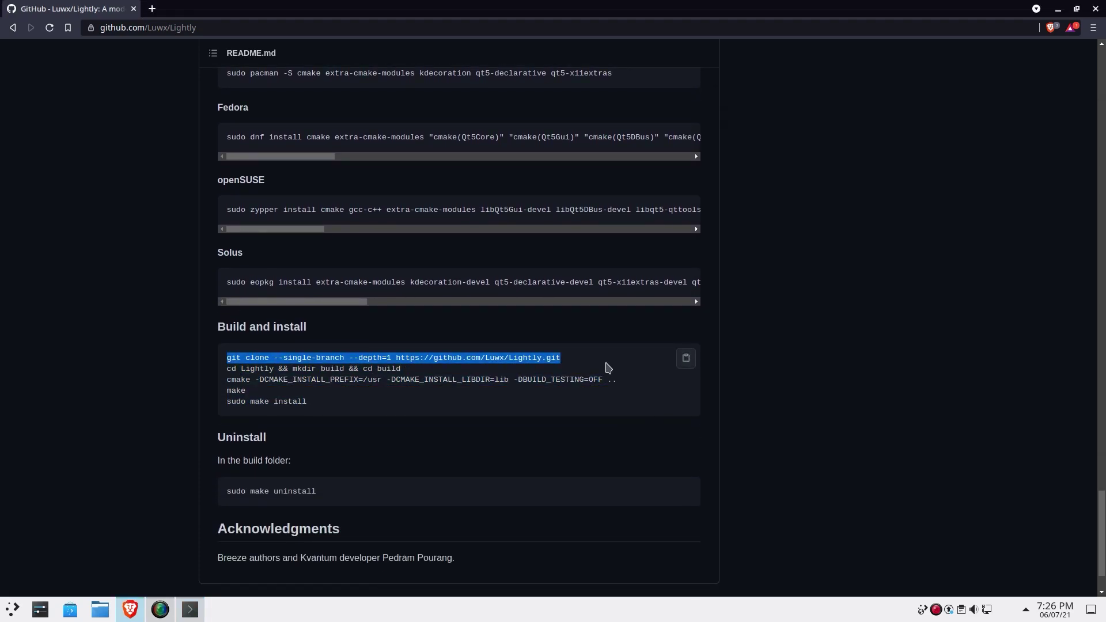
pyautogui.hotkey('alt', 'Tab')
pyautogui.hotkey('ctrl', 'shift', 'v')
pyautogui.press('Return')
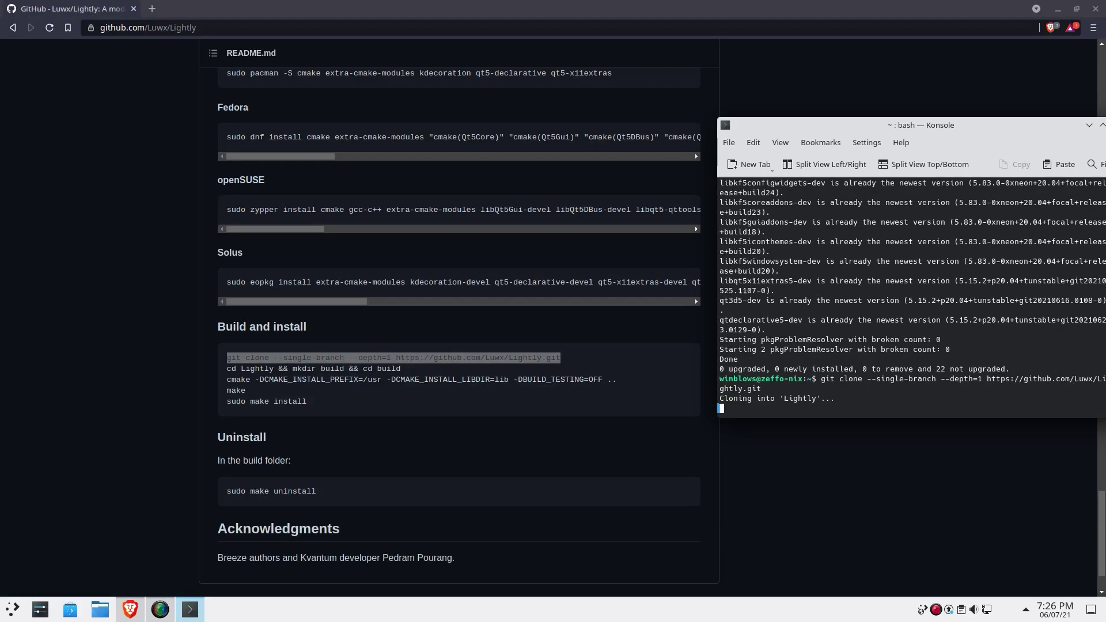
# Step: Enter the Lightly build folder, run cmake and make, then sudo make install
pyautogui.tripleClick(298, 371)
pyautogui.middleClick(910, 403)
pyautogui.press('Return')
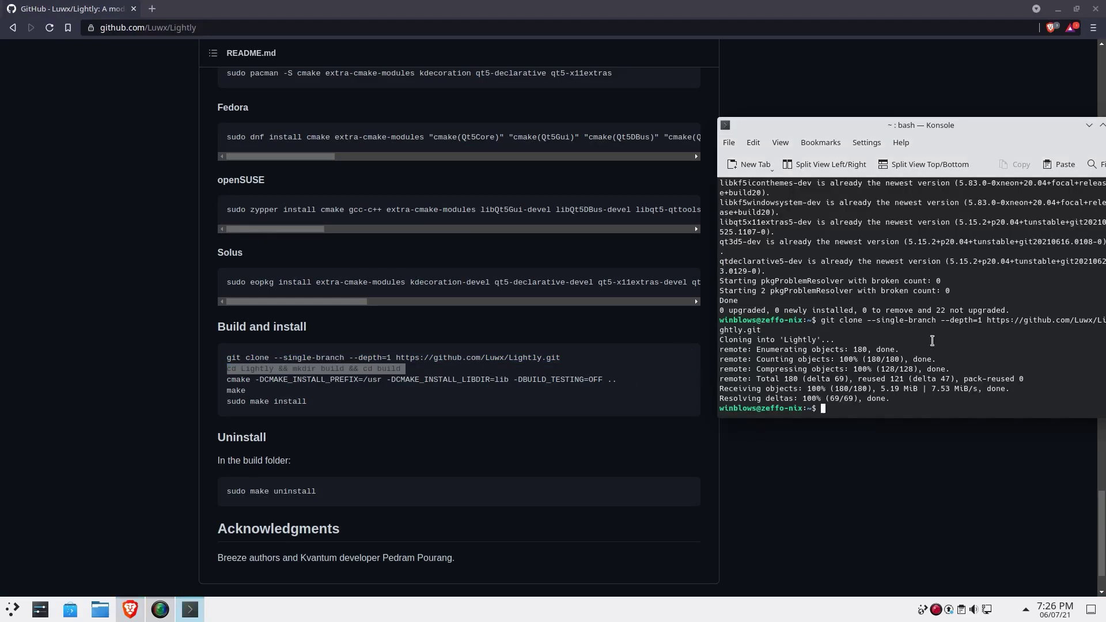
pyautogui.tripleClick(173, 305)
pyautogui.middleClick(864, 461)
pyautogui.press('Return')
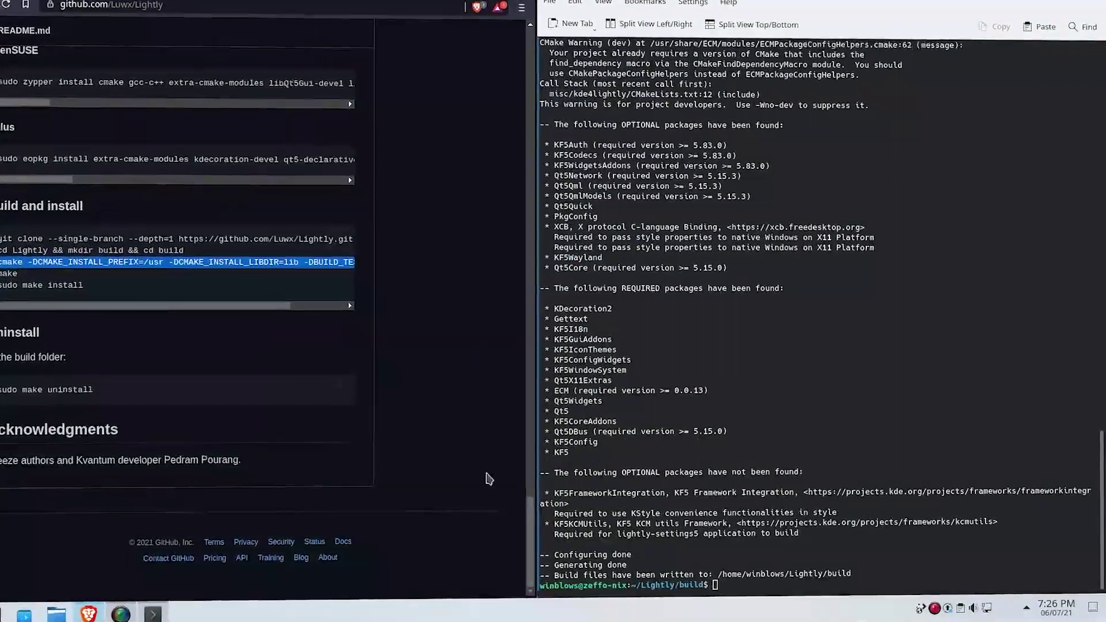
pyautogui.write('make')
pyautogui.press('Return')
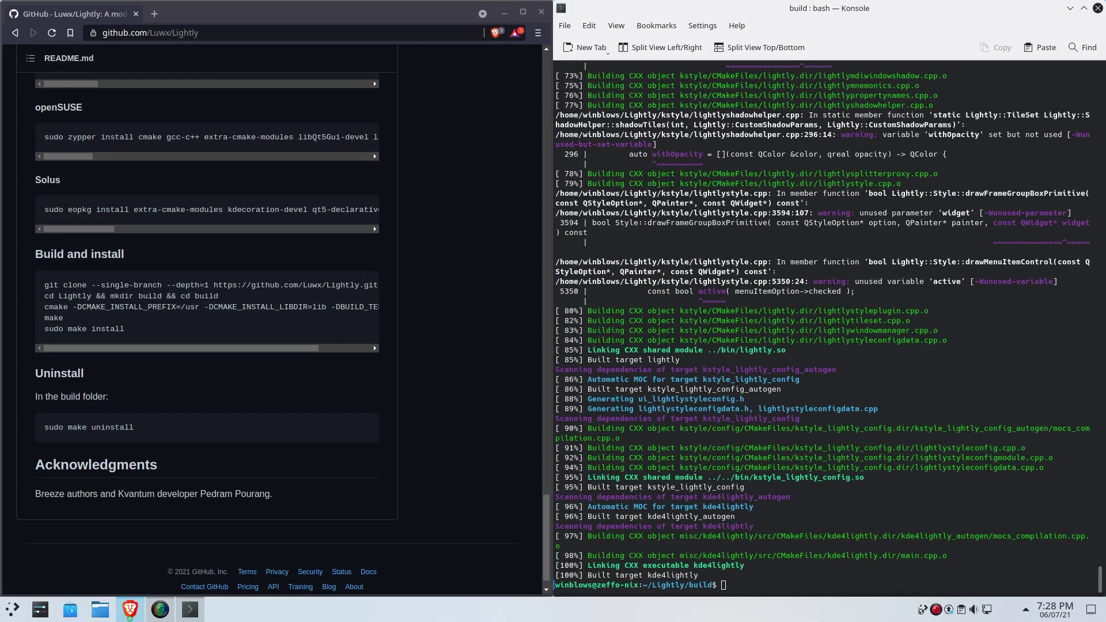
pyautogui.doubleClick(73, 331)
pyautogui.moveTo(846, 351); pyautogui.dragTo(743, 455)
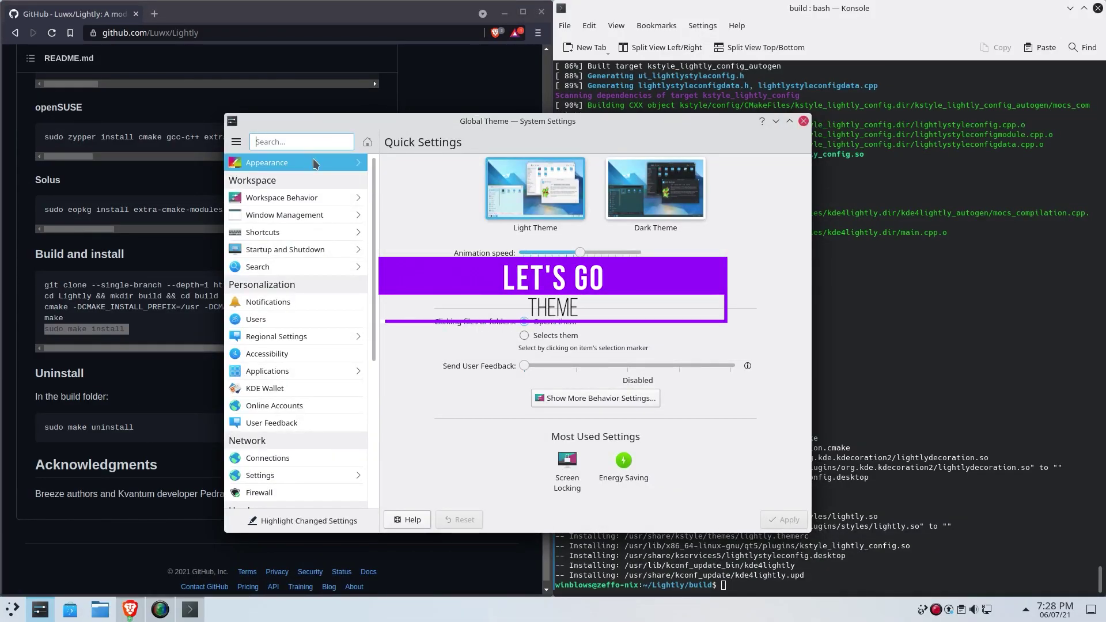
# Step: In Get New Global Themes, choose the light-alt variant of We10XOS to install
pyautogui.click(315, 163)
pyautogui.click(714, 496)
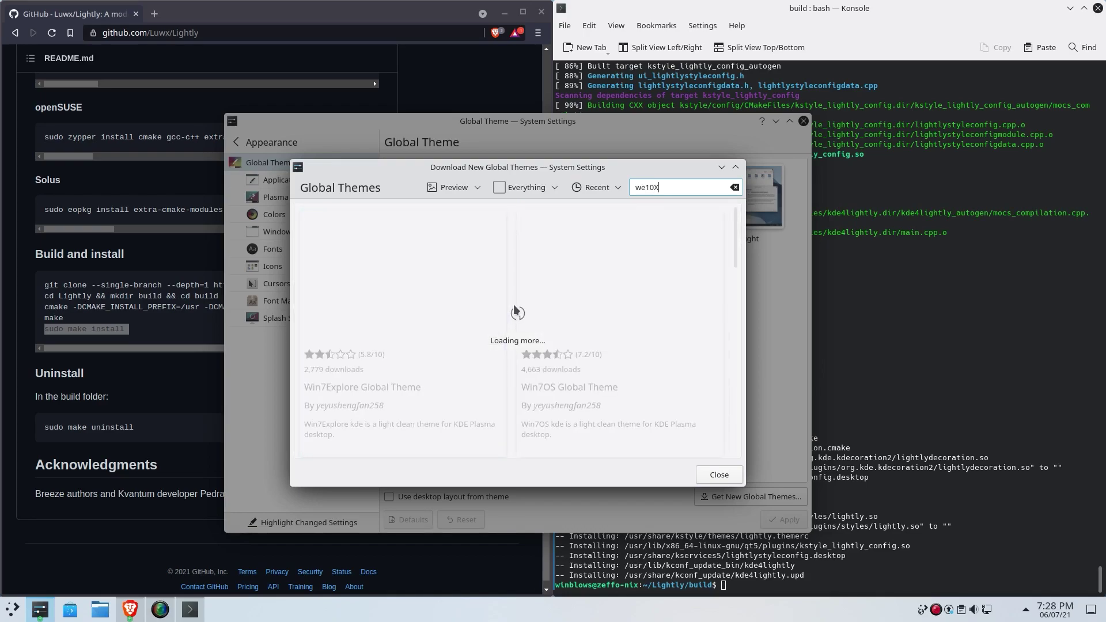
pyautogui.scroll(-5, 461, 345)
pyautogui.click(484, 332)
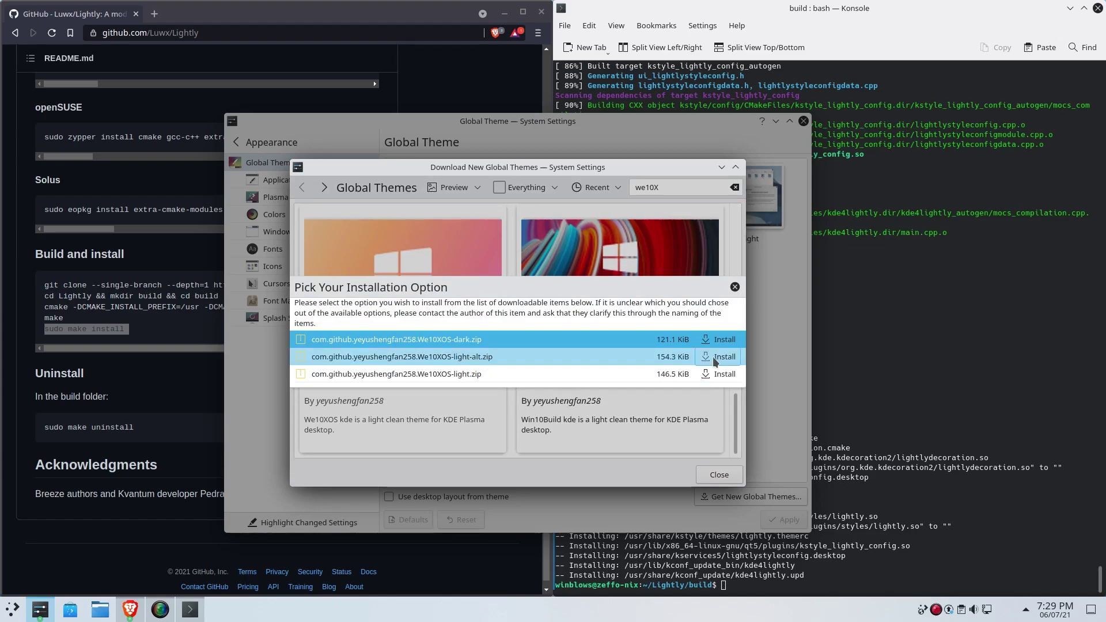
pyautogui.click(713, 358)
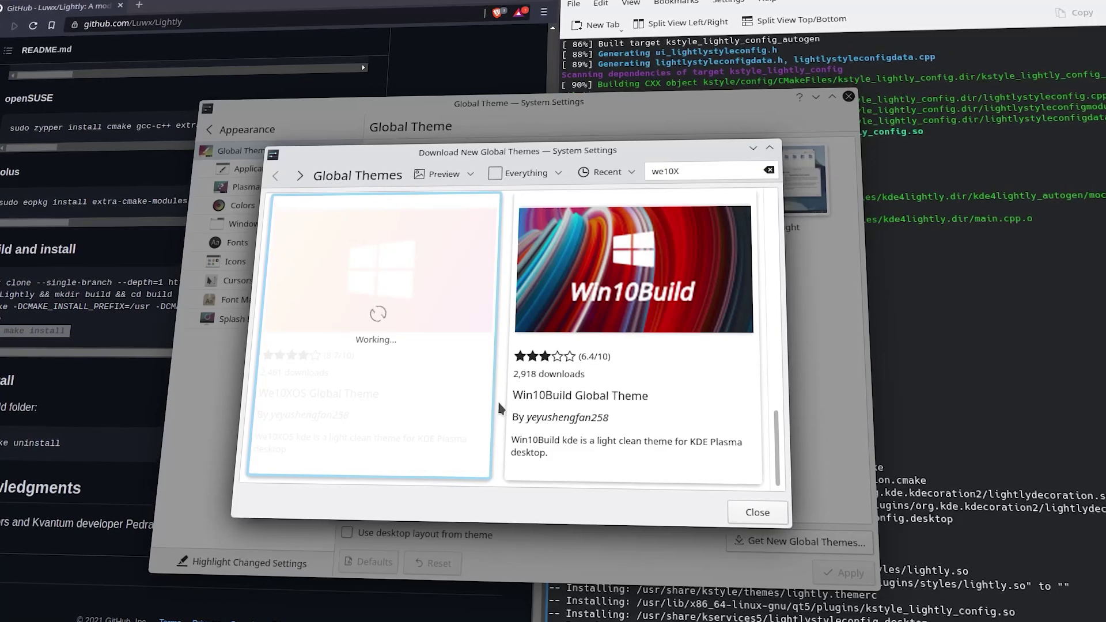
# Step: Look at the Win10Build and WinXP-dark details, then install We10XOS, authorising with the password
pyautogui.click(633, 317)
pyautogui.click(274, 175)
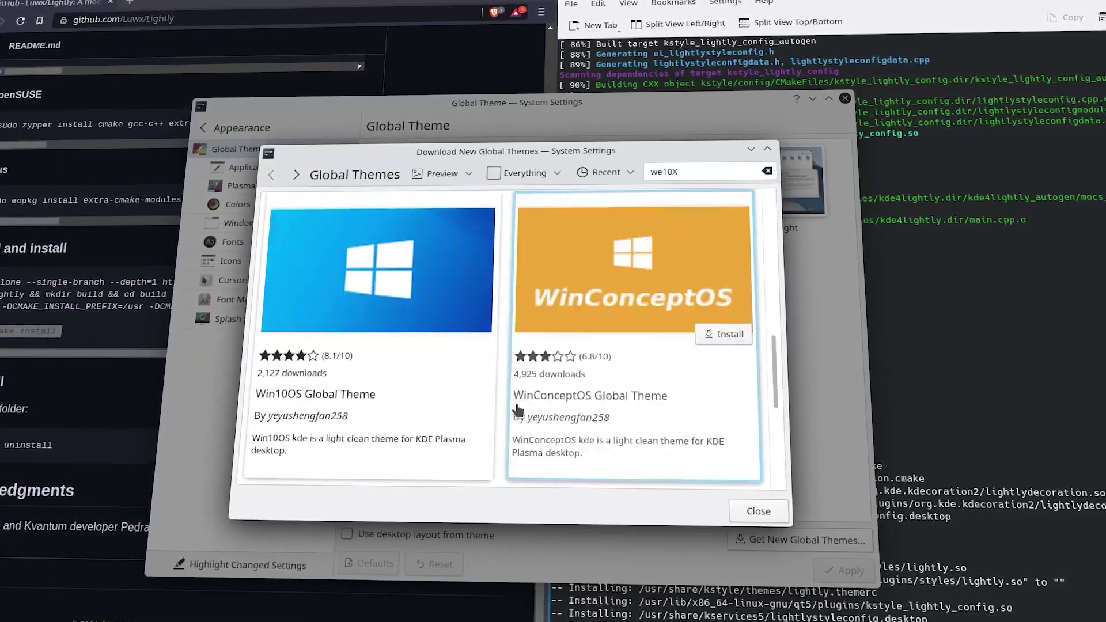
pyautogui.scroll(-5, 517, 409)
pyautogui.click(447, 353)
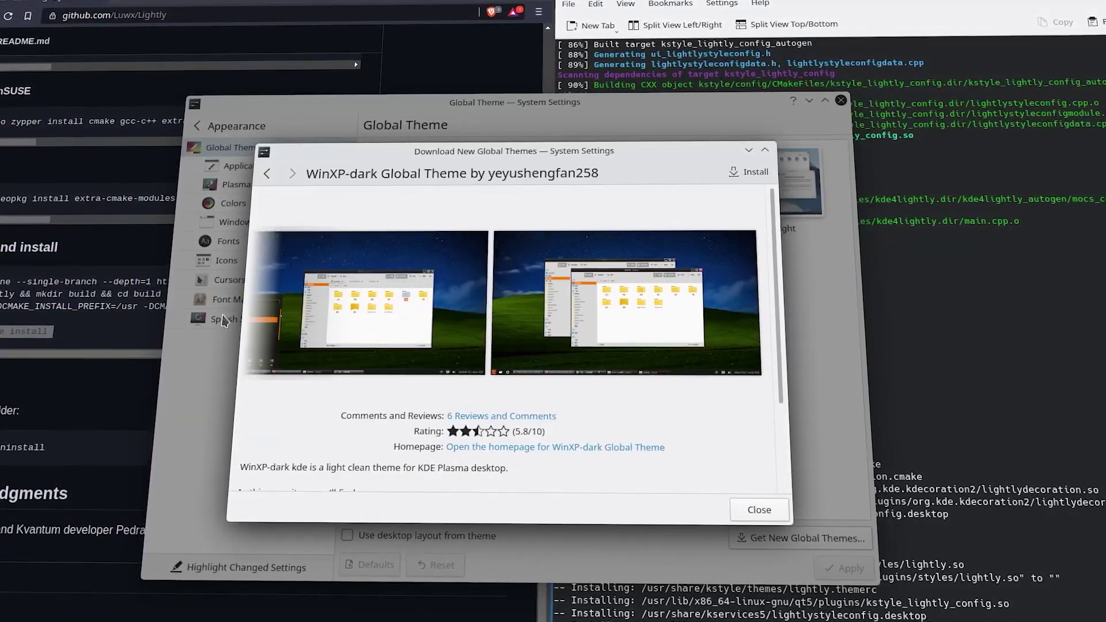
pyautogui.click(266, 174)
pyautogui.click(465, 363)
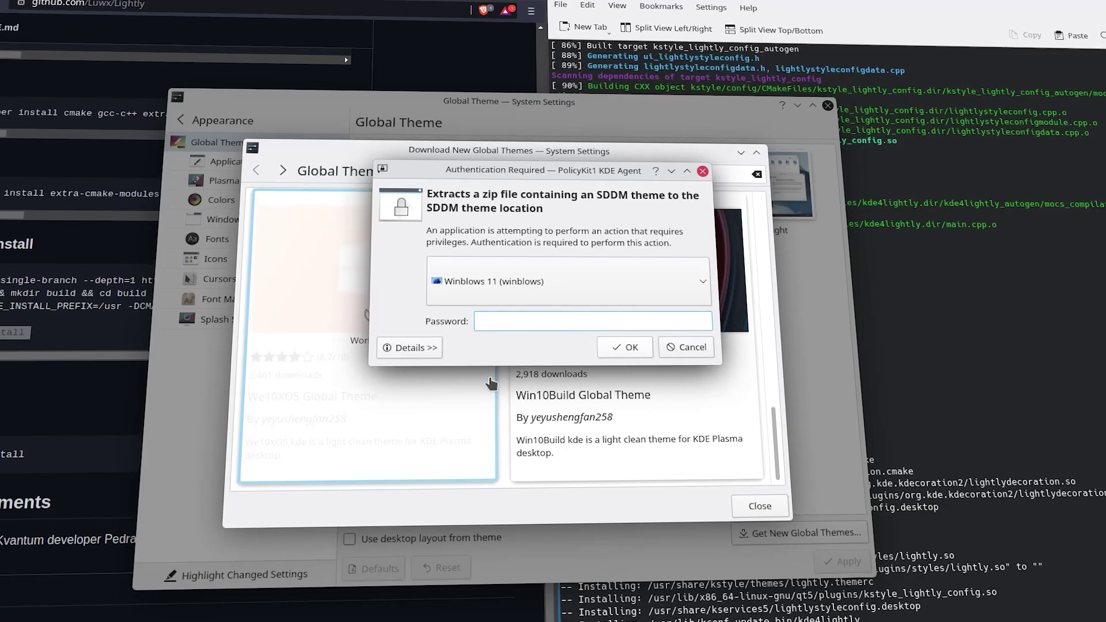
pyautogui.press('Return')
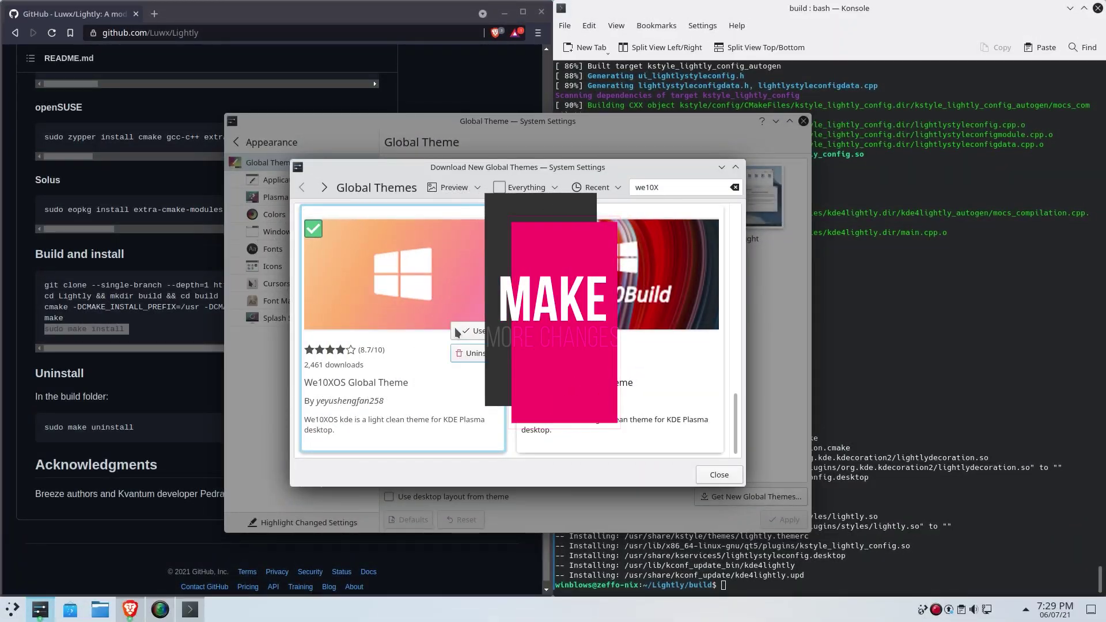
# Step: Close the theme download window and apply Lightly as the application style
pyautogui.click(719, 475)
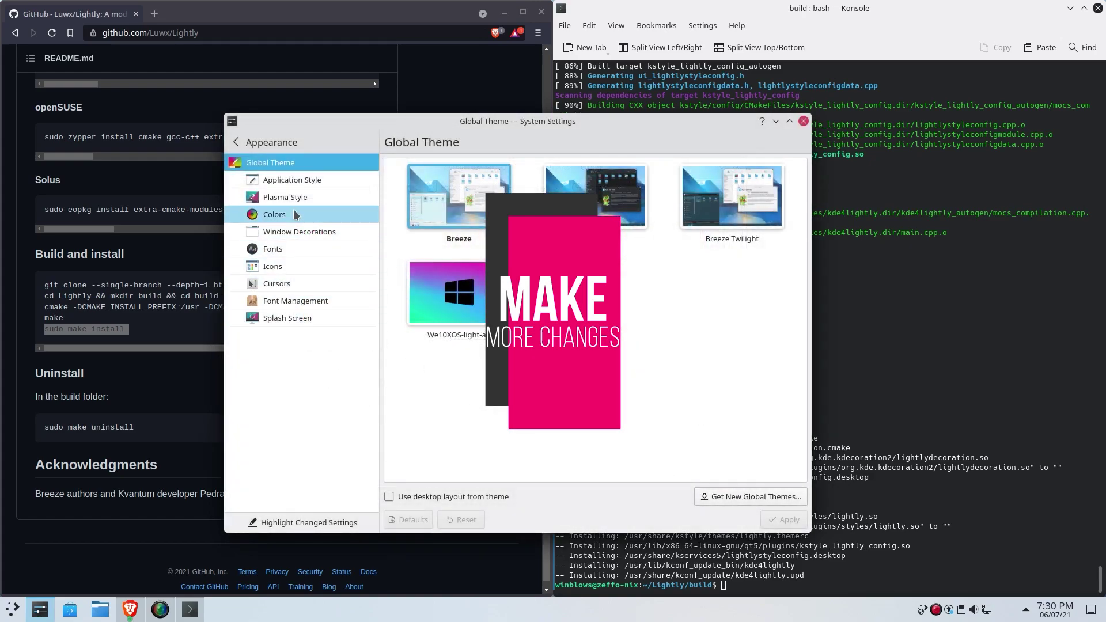
pyautogui.click(308, 181)
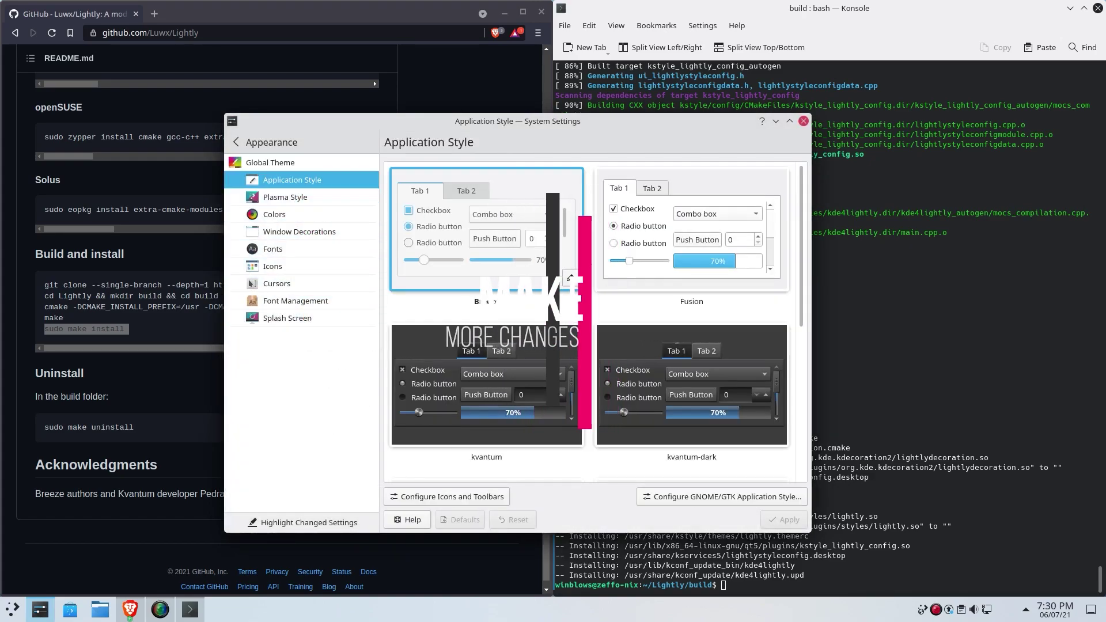
pyautogui.scroll(-3, 448, 314)
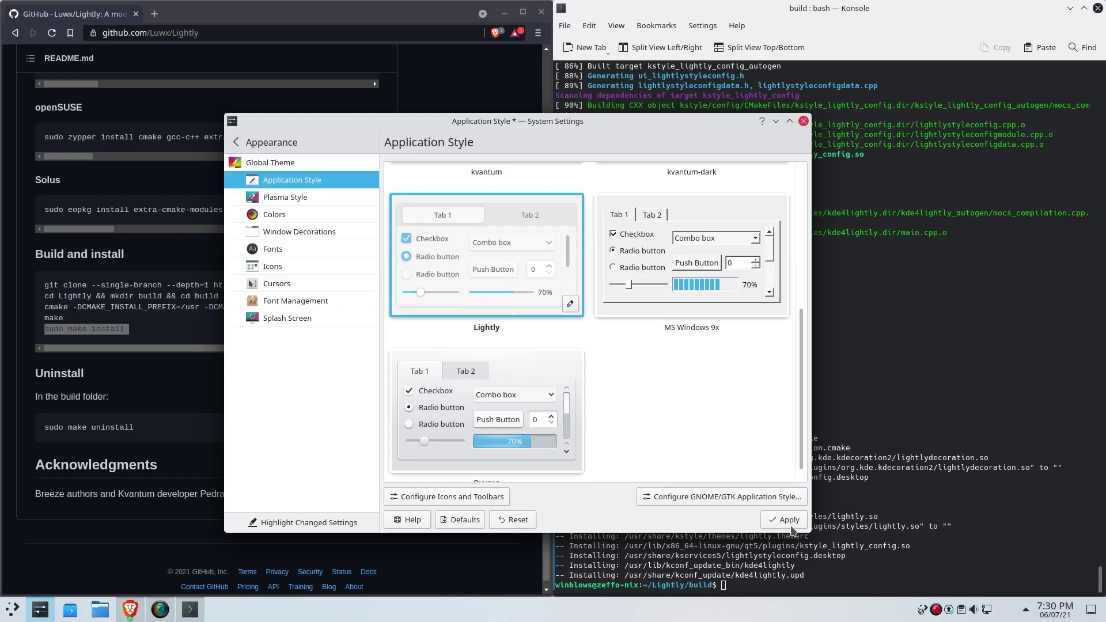
pyautogui.click(784, 522)
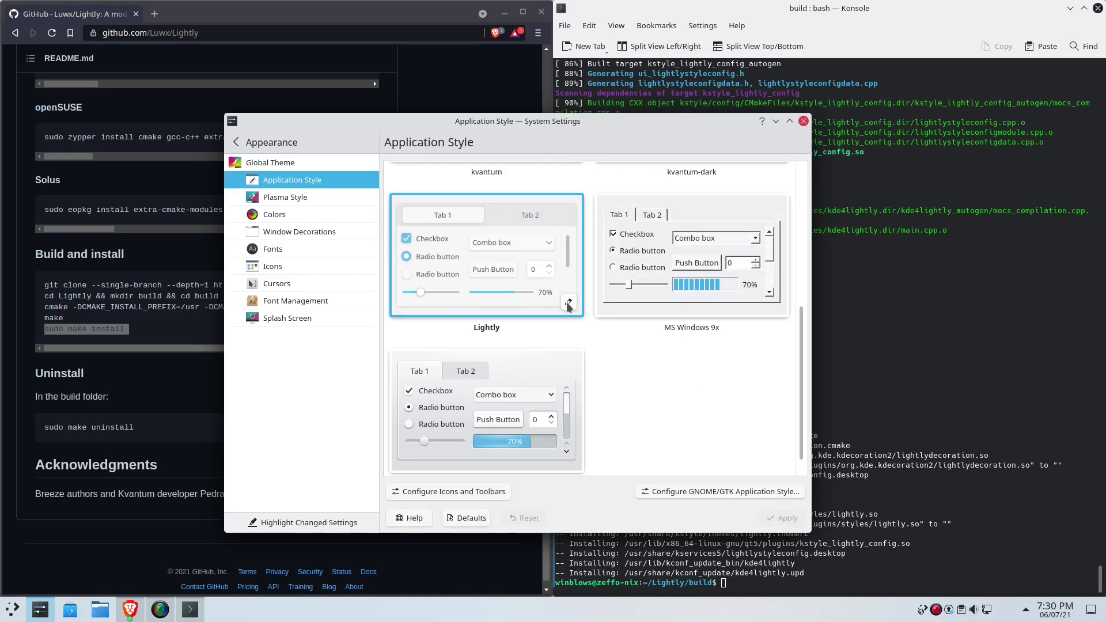
# Step: Set Lightly's corner radius to 8 px and review its animation, frame, scrollbar and transparency tabs
pyautogui.click(569, 304)
pyautogui.click(581, 291)
pyautogui.click(581, 291)
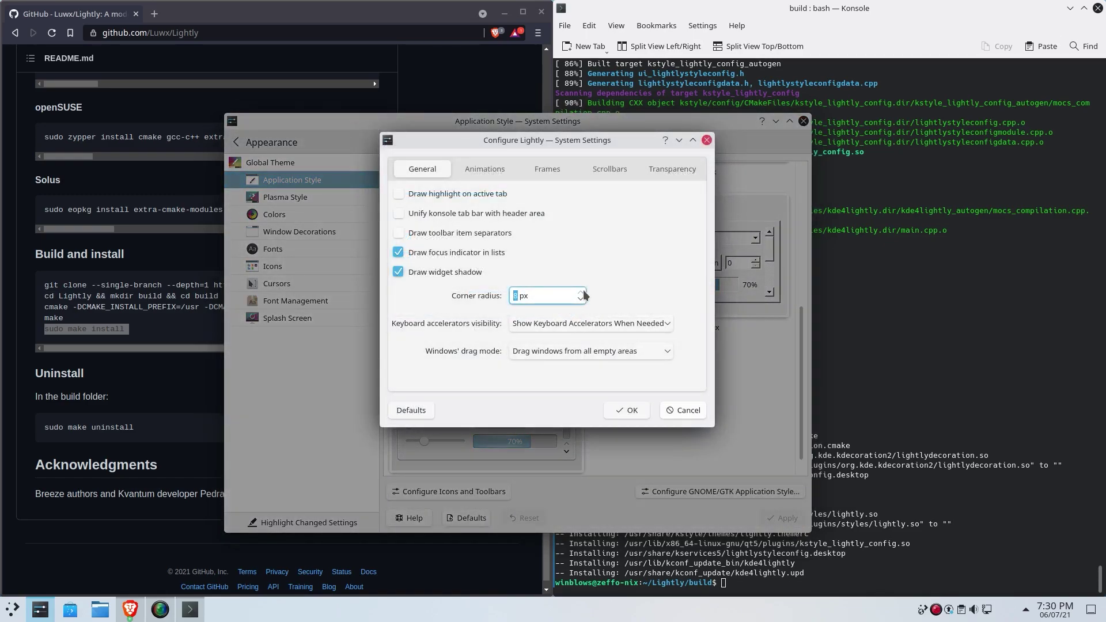
pyautogui.click(470, 172)
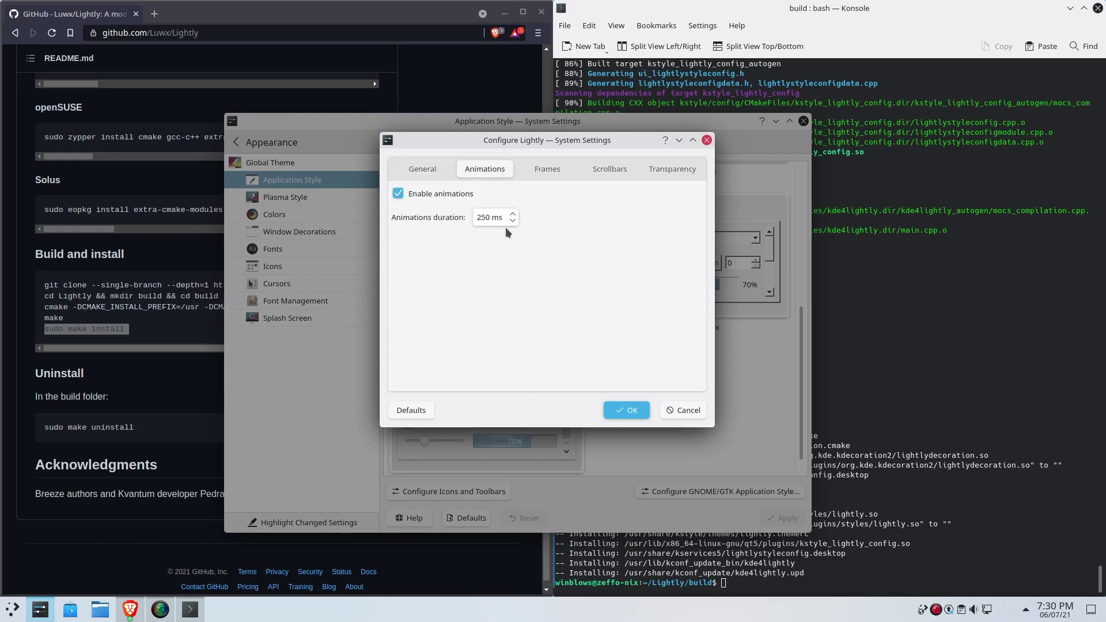
pyautogui.click(536, 170)
pyautogui.click(657, 172)
pyautogui.click(559, 171)
pyautogui.click(622, 170)
pyautogui.click(651, 171)
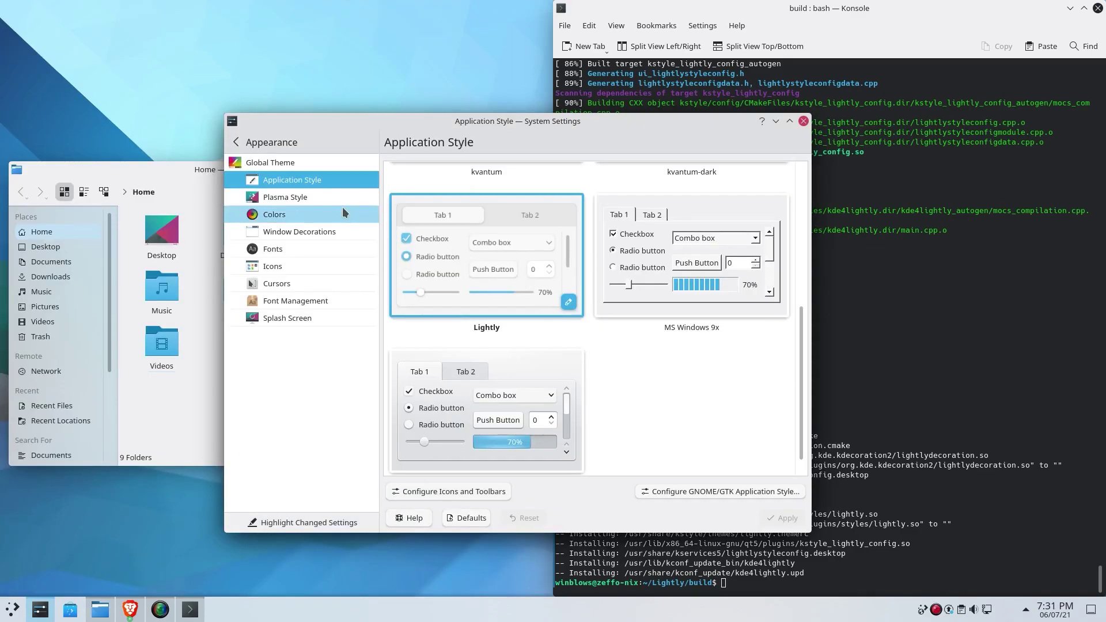
# Step: Apply the Breeze Light Plasma style
pyautogui.click(324, 198)
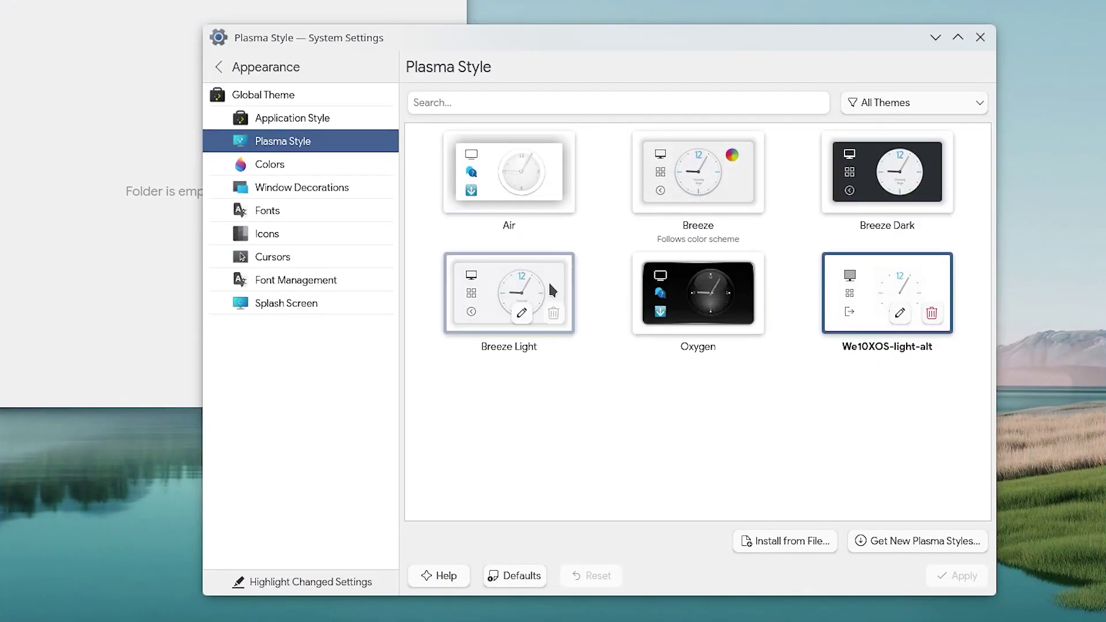
pyautogui.click(549, 282)
pyautogui.click(946, 579)
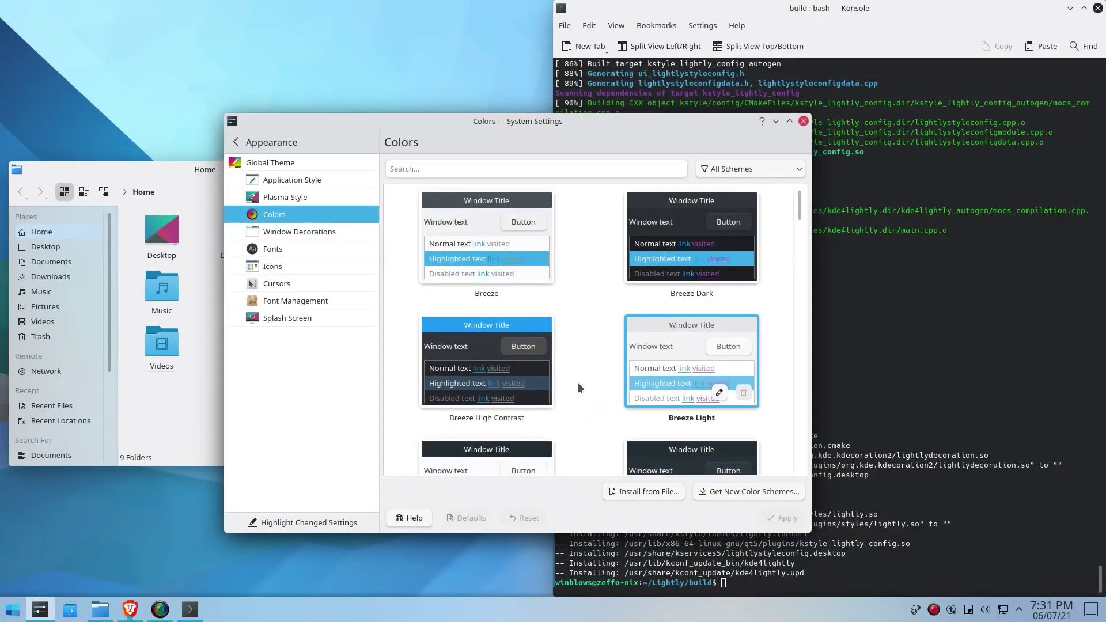
# Step: Select and apply the Lightly colour scheme, briefly opening its editor
pyautogui.moveTo(800, 204); pyautogui.dragTo(794, 457)
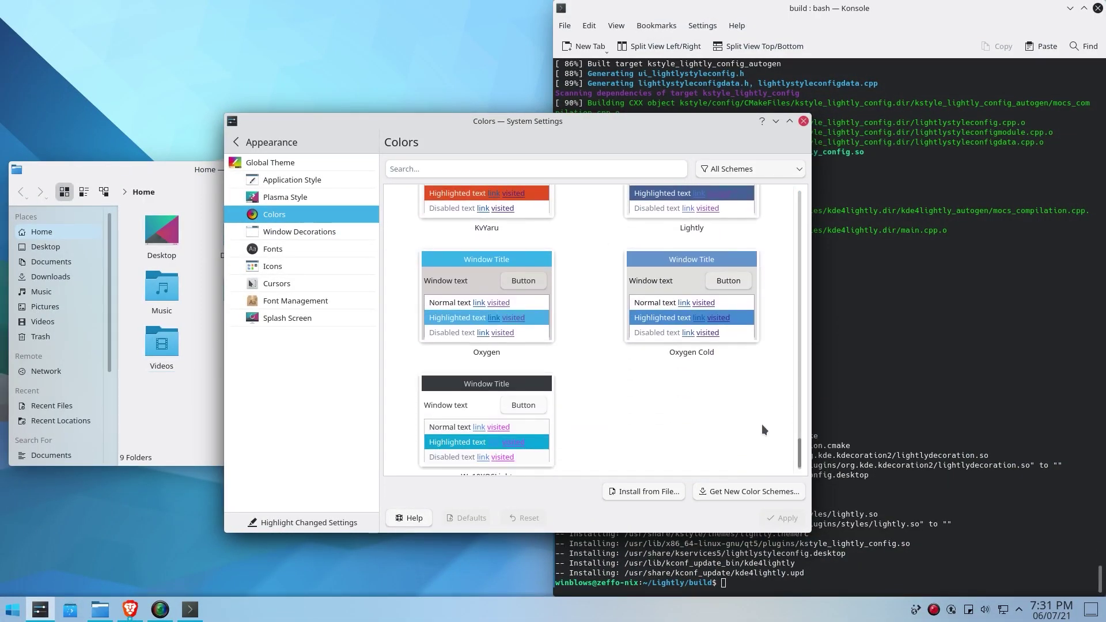
pyautogui.click(691, 253)
pyautogui.click(785, 520)
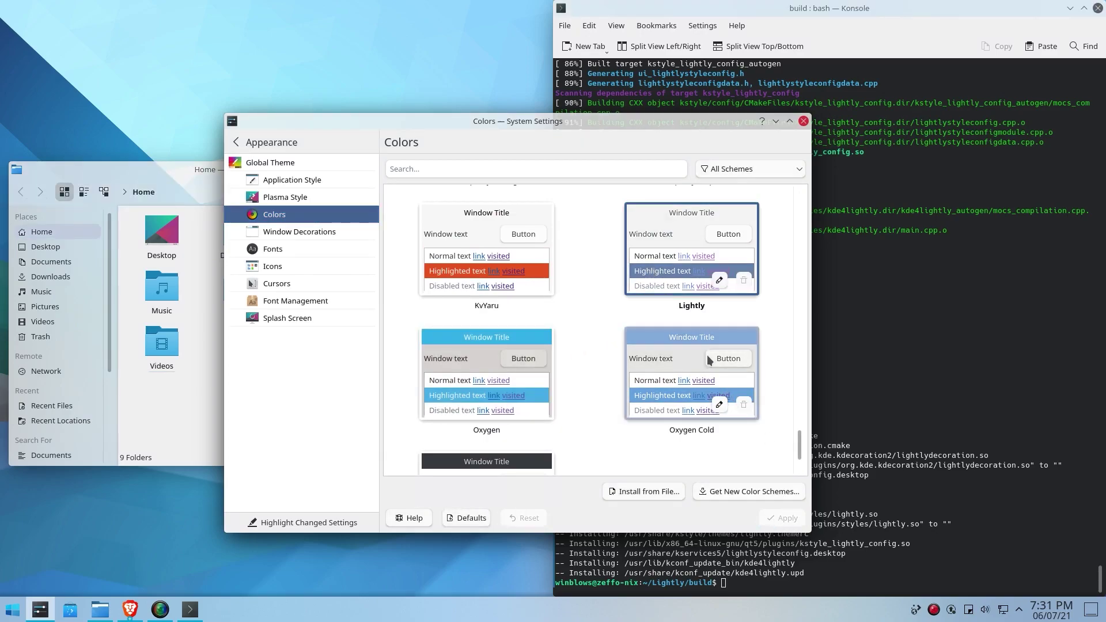
pyautogui.click(719, 281)
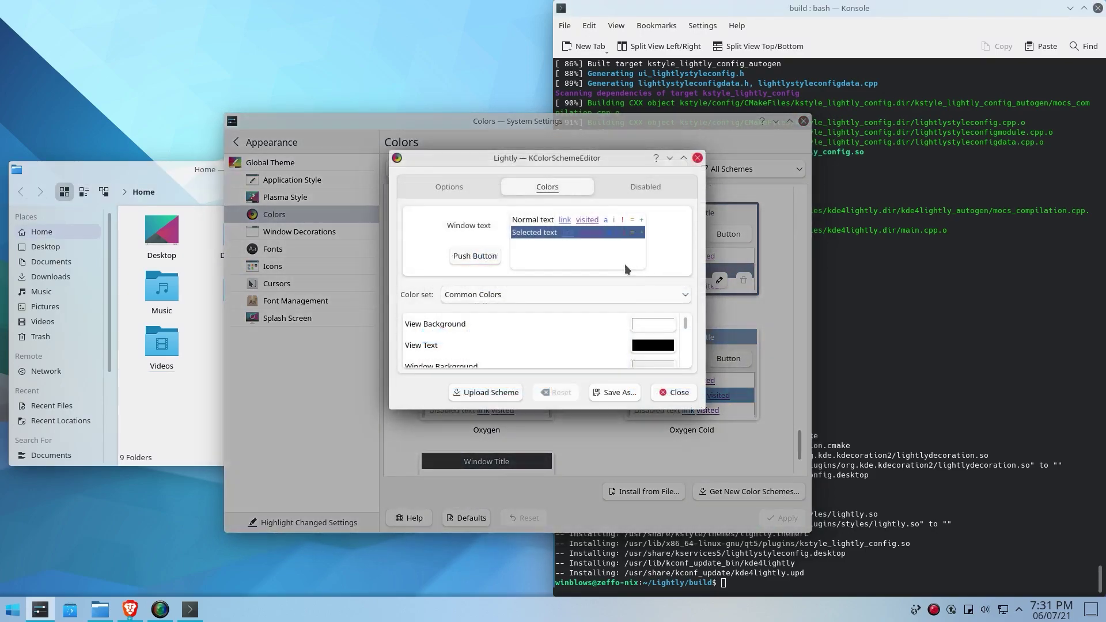
pyautogui.click(674, 393)
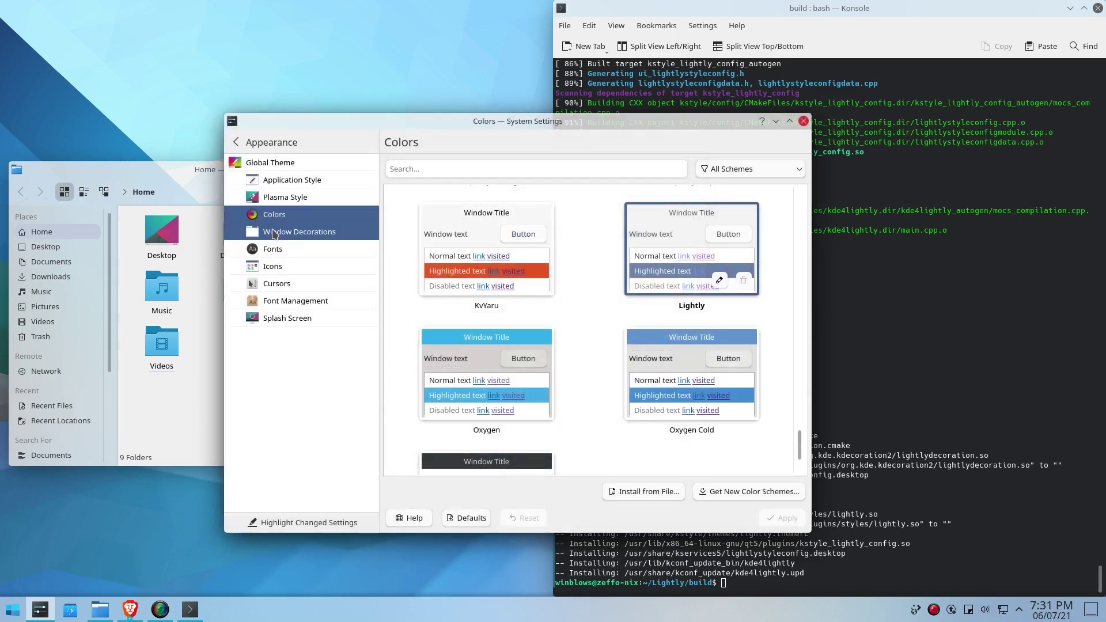
pyautogui.click(273, 232)
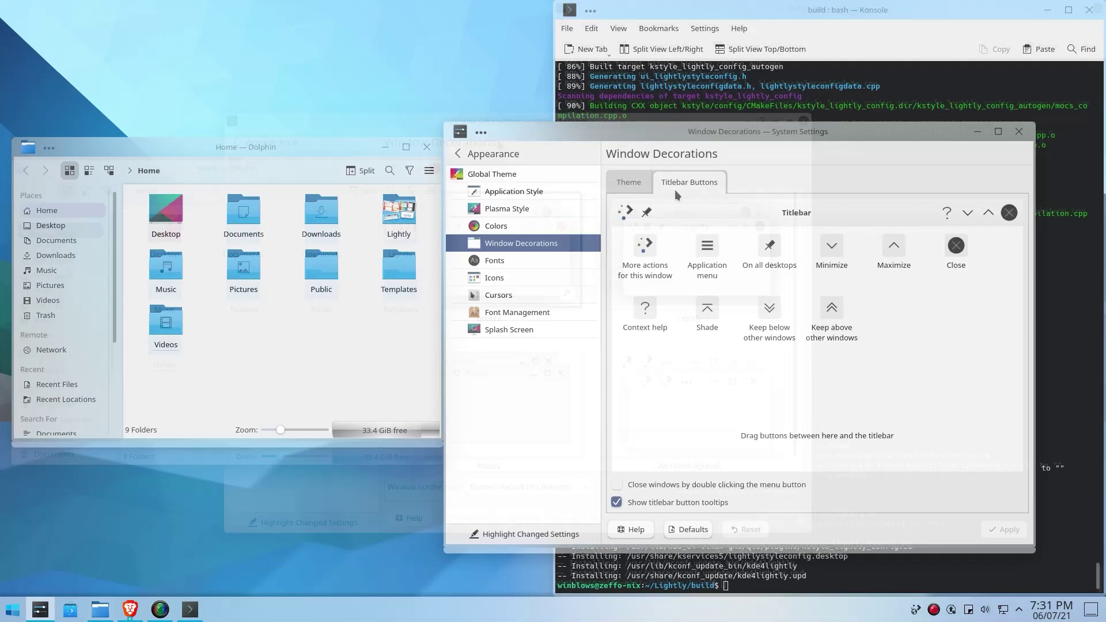
# Step: Remove the On all desktops and Context help buttons from the titlebar and apply
pyautogui.moveTo(646, 209); pyautogui.dragTo(726, 323)
pyautogui.moveTo(946, 213); pyautogui.dragTo(956, 300)
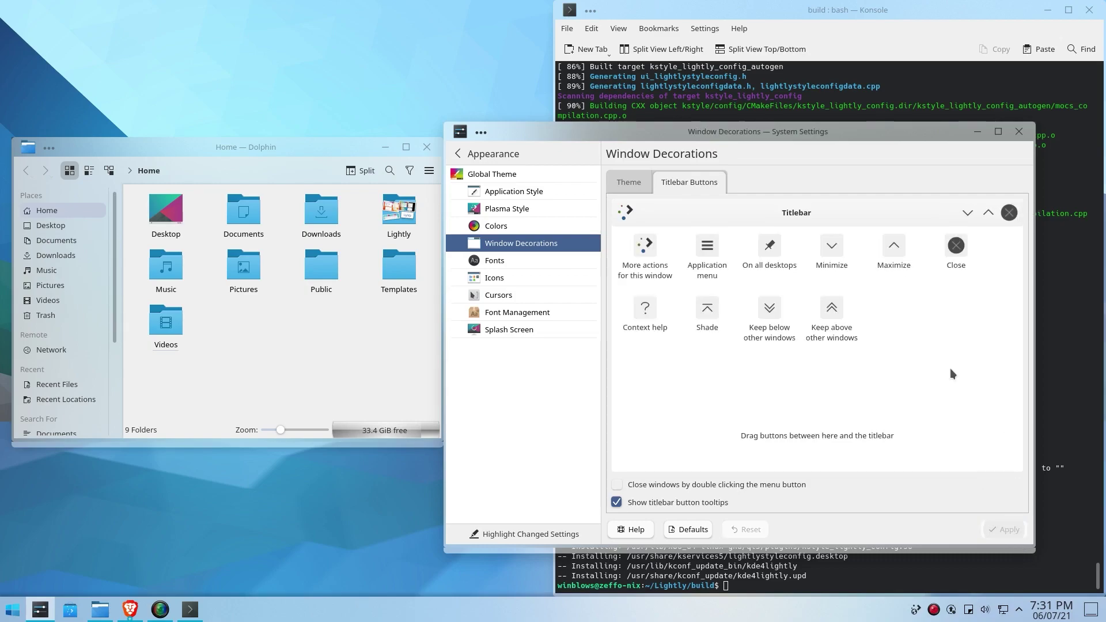
pyautogui.click(536, 191)
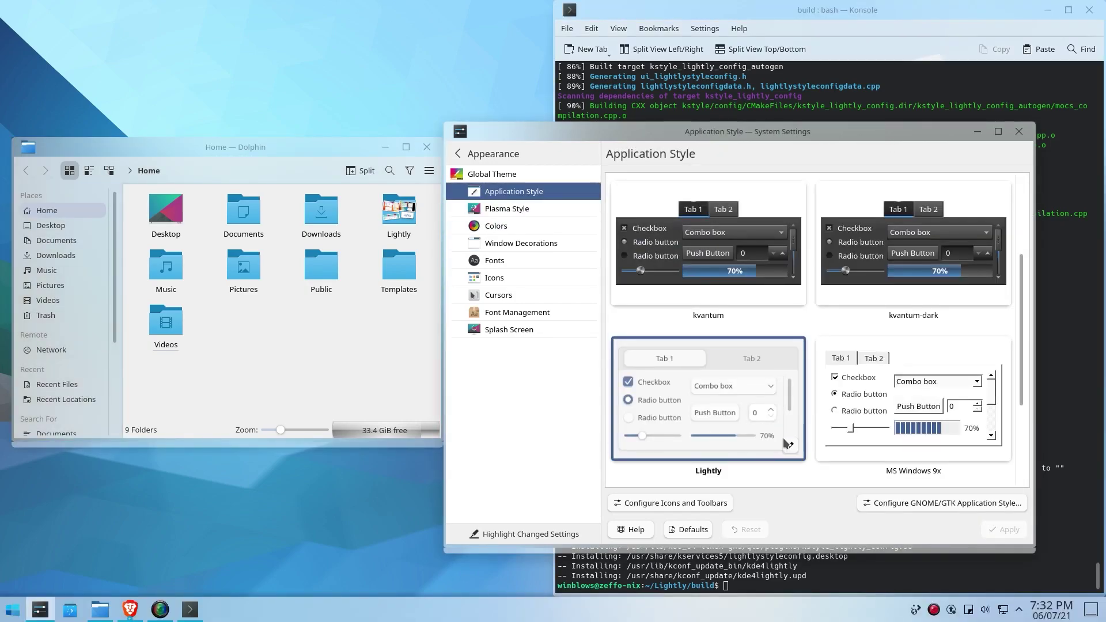
# Step: Confirm Lightly's transparency settings and rearrange the Dolphin and System Settings windows
pyautogui.click(790, 444)
pyautogui.click(675, 172)
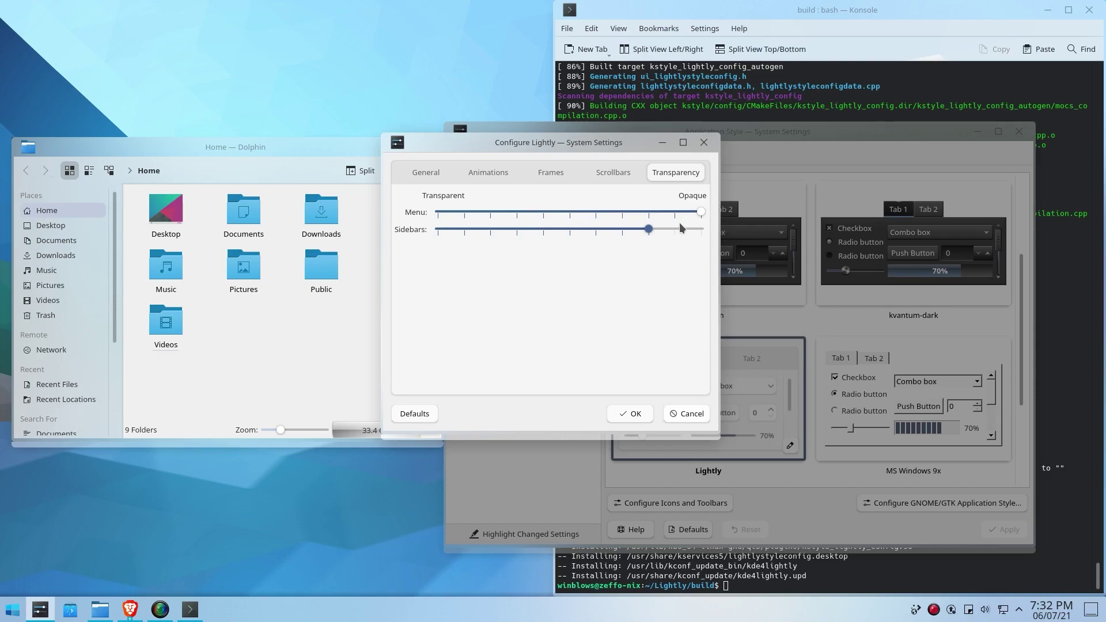
pyautogui.click(630, 414)
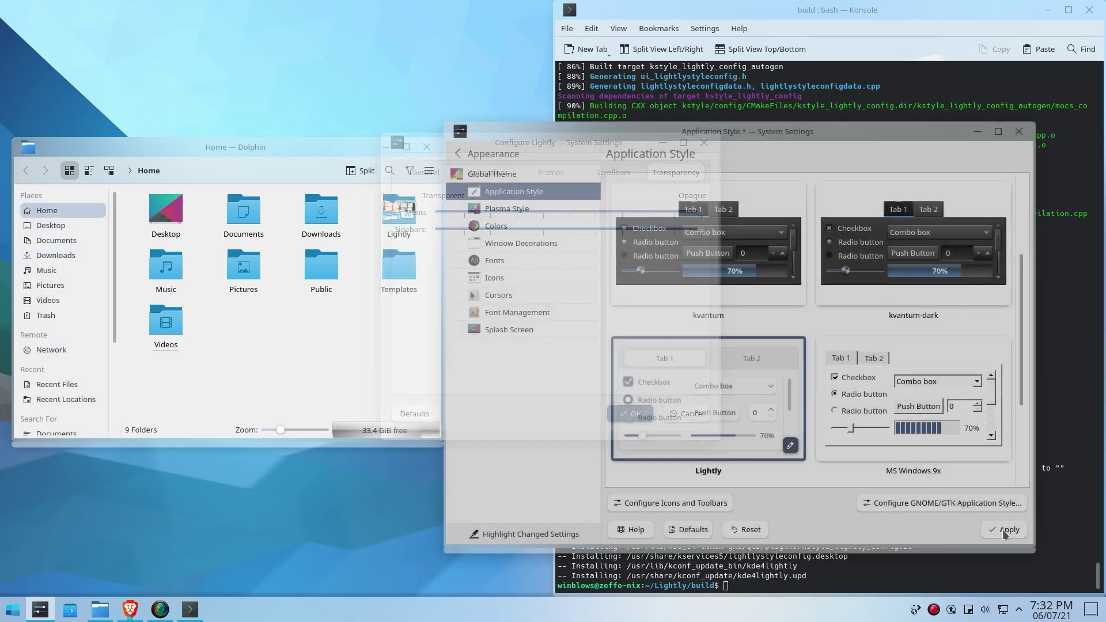
pyautogui.click(275, 399)
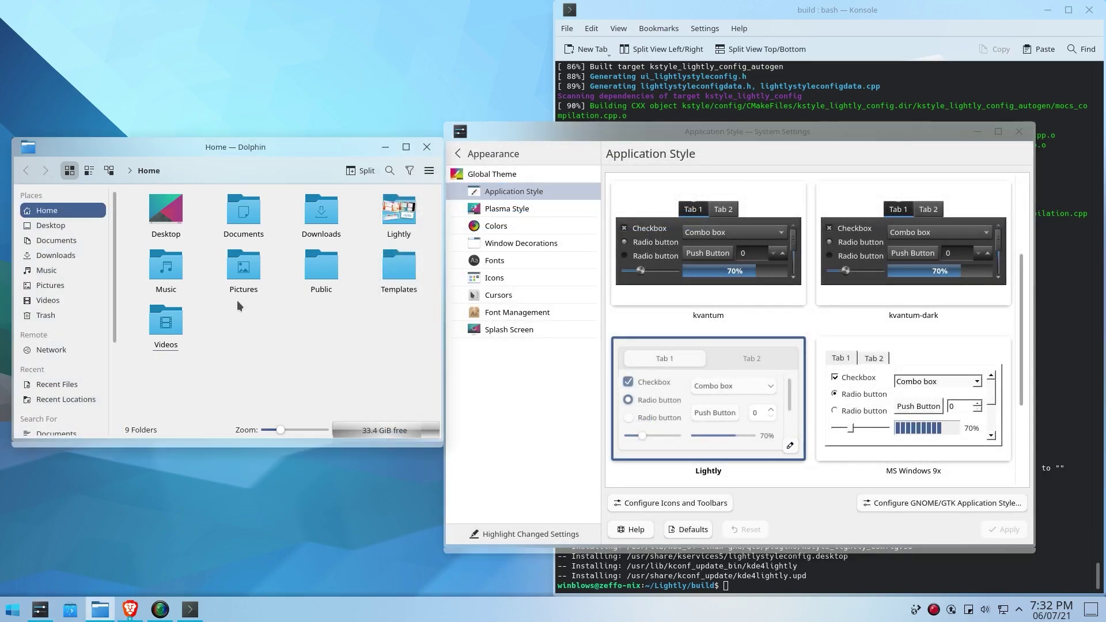
pyautogui.moveTo(247, 157); pyautogui.dragTo(254, 162)
pyautogui.moveTo(593, 132); pyautogui.dragTo(592, 130)
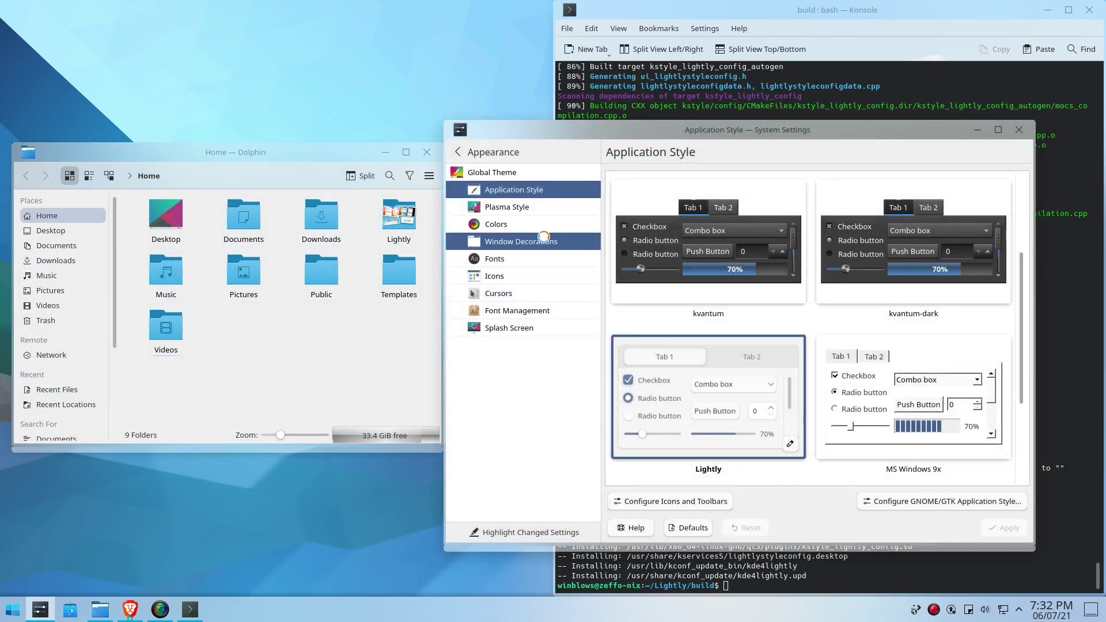
# Step: Download and install the Win11 icon theme from the Win11.tar.xz package
pyautogui.click(528, 282)
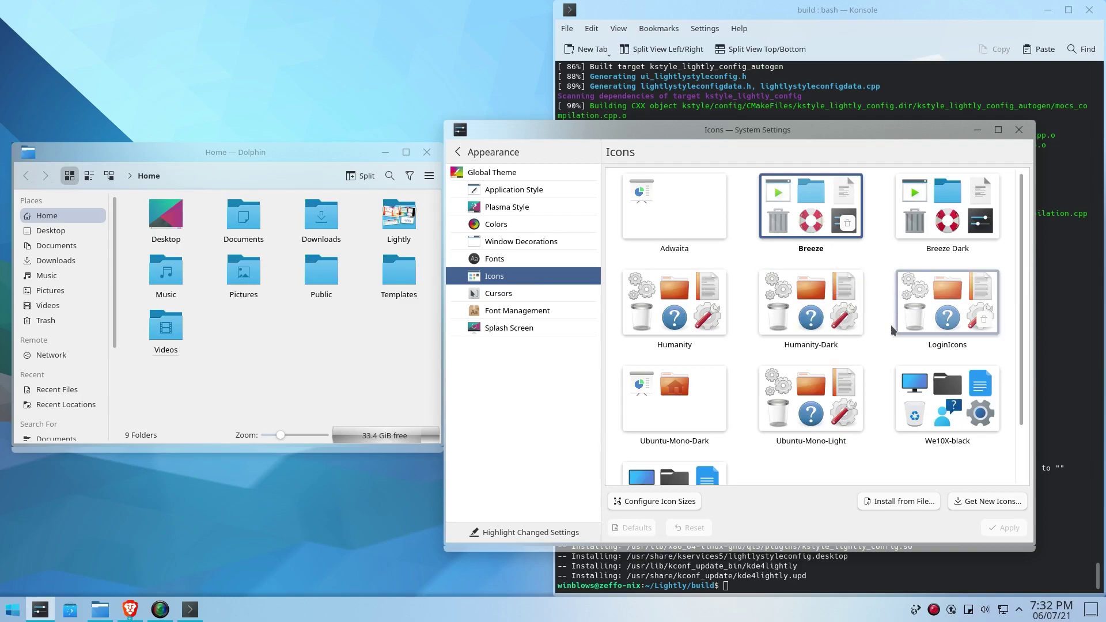
pyautogui.scroll(-2, 871, 389)
pyautogui.scroll(2, 871, 388)
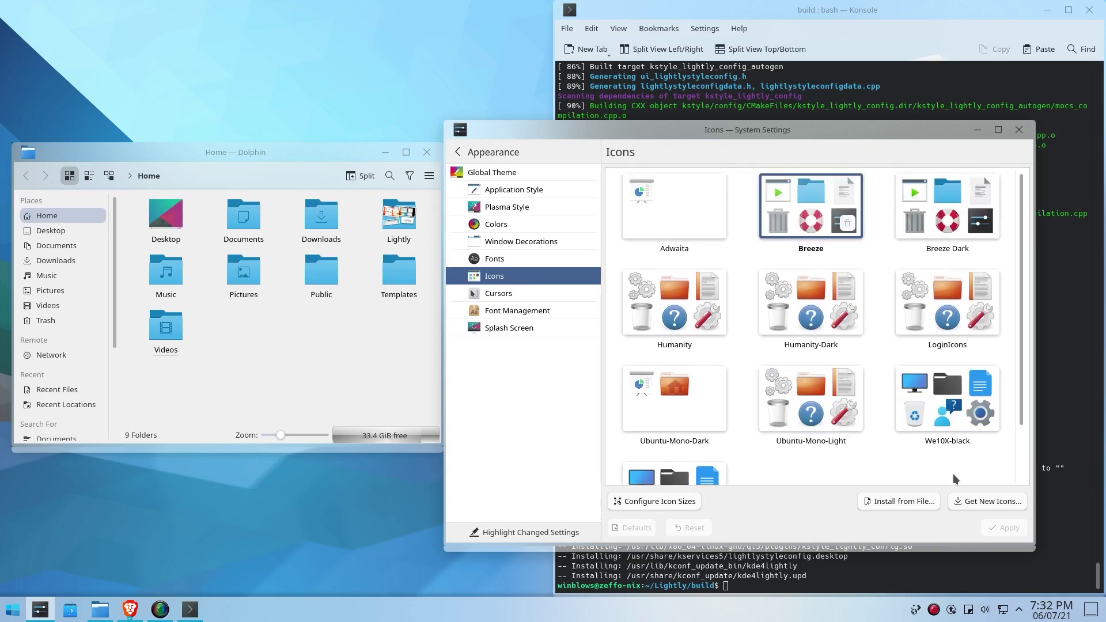
pyautogui.click(976, 503)
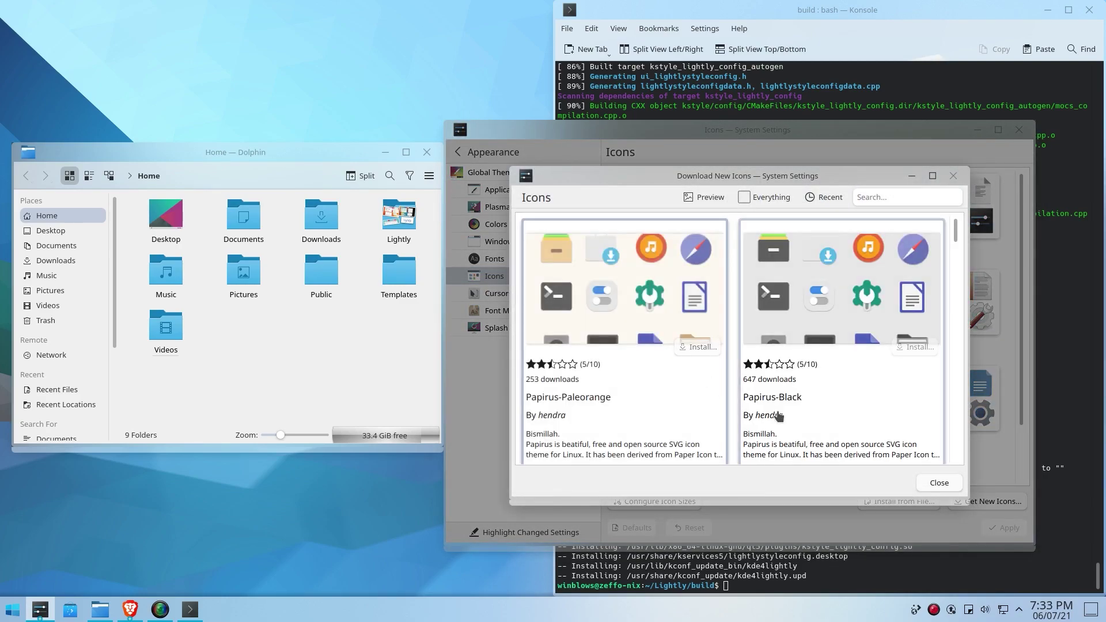
pyautogui.scroll(-5, 779, 416)
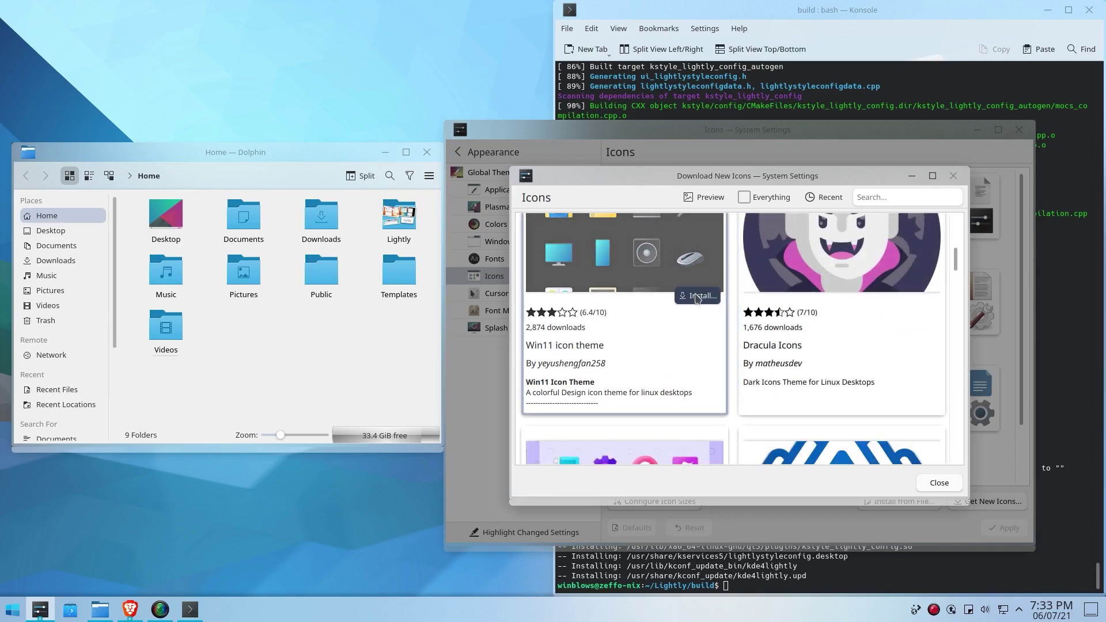
pyautogui.click(697, 297)
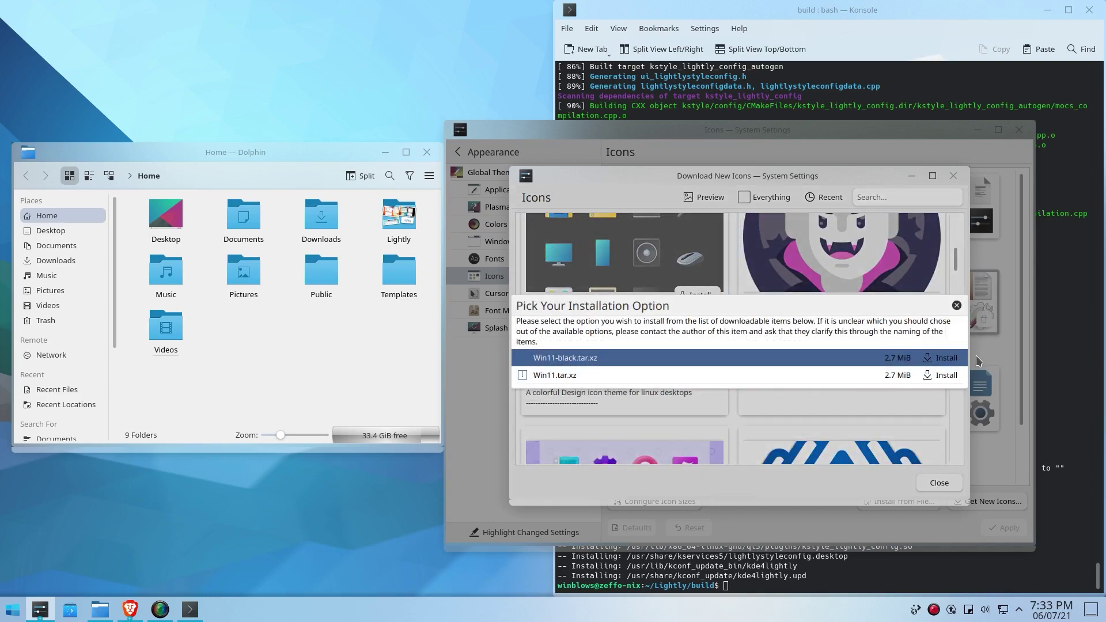
pyautogui.click(943, 375)
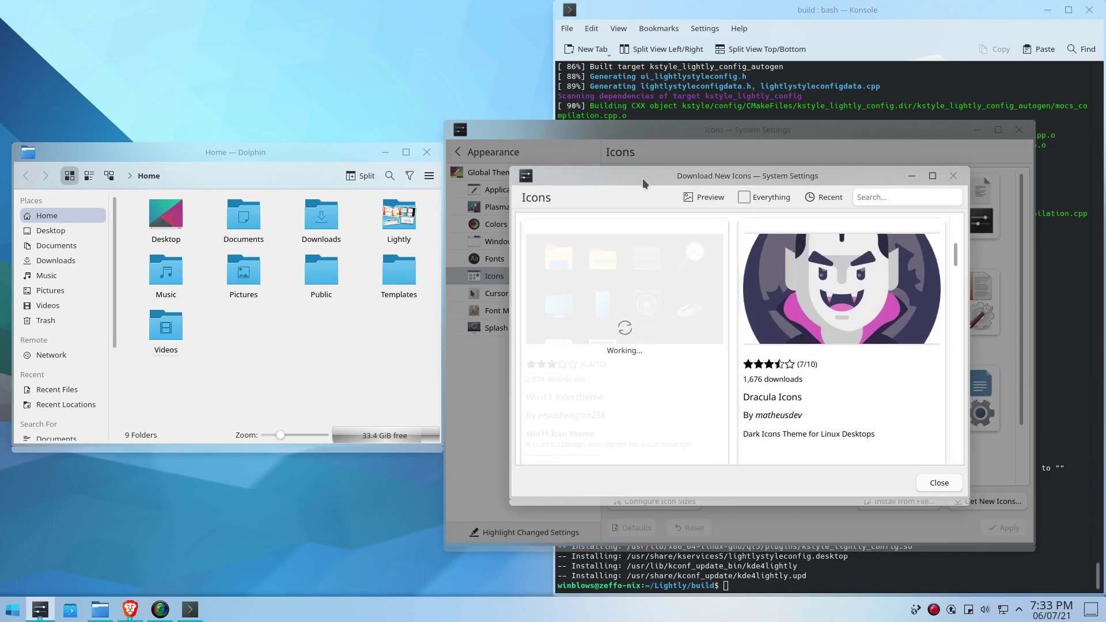
# Step: Switch to the Win11 icons, then close the download window and System Settings
pyautogui.click(229, 159)
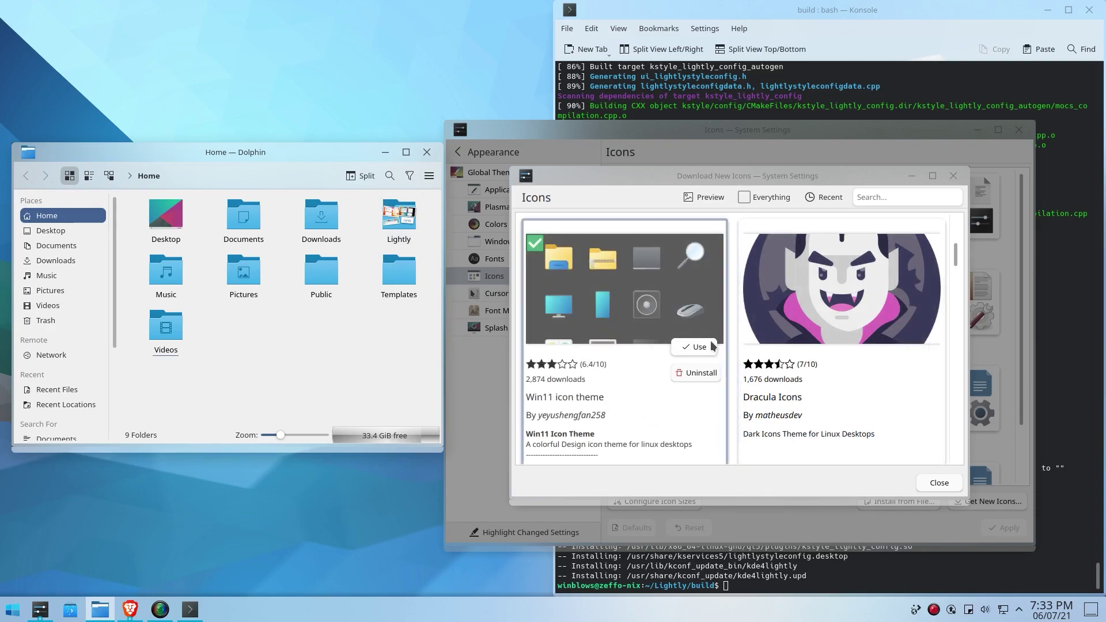
pyautogui.click(712, 347)
pyautogui.click(939, 482)
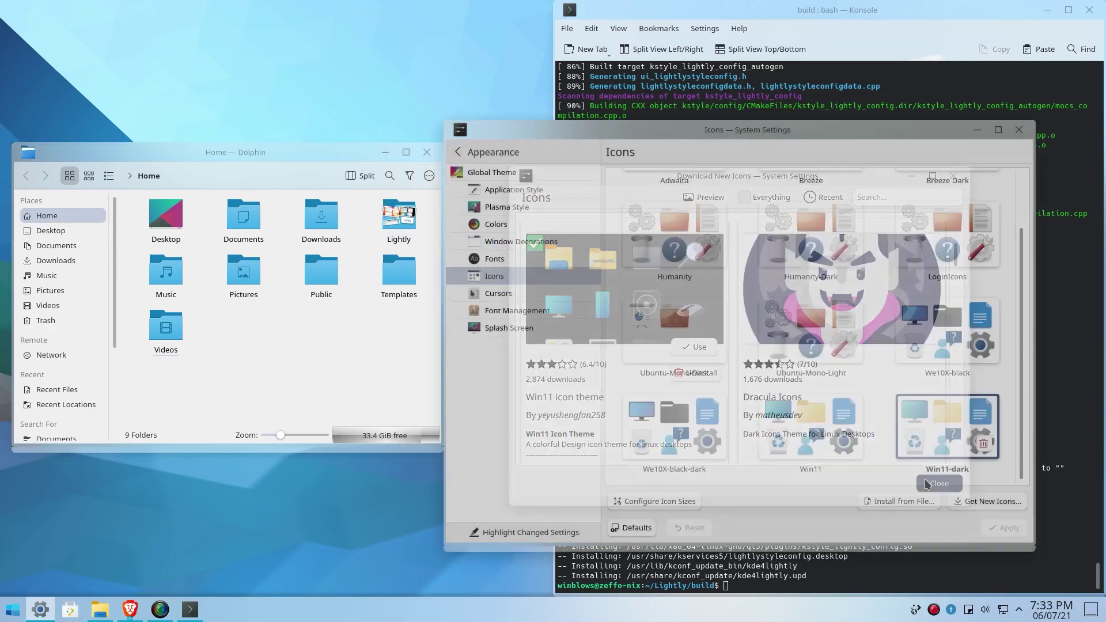
pyautogui.click(1019, 129)
# Step: Hide the Recent and Search For places sections in Dolphin and drag its window taller
pyautogui.click(427, 152)
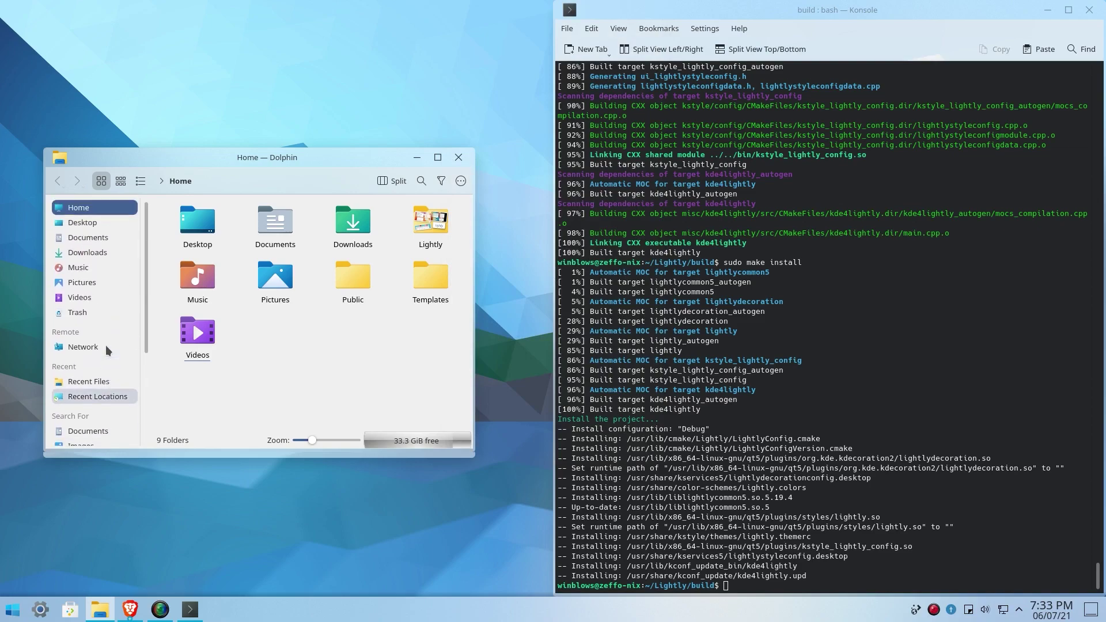
pyautogui.rightClick(86, 341)
pyautogui.click(81, 341)
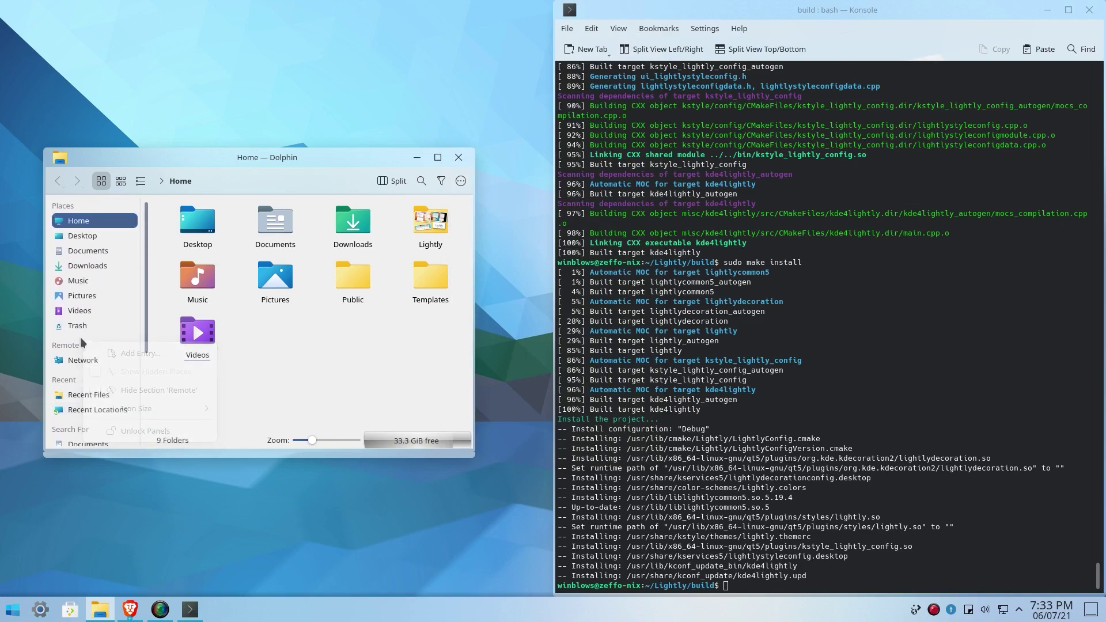
pyautogui.rightClick(87, 381)
pyautogui.click(136, 430)
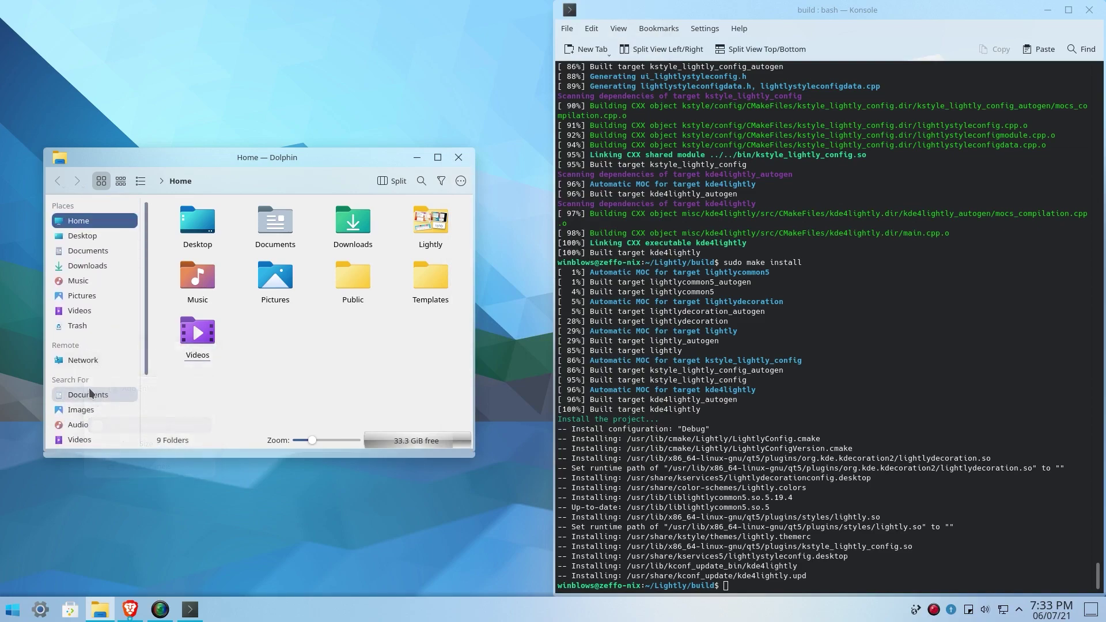
pyautogui.rightClick(85, 385)
pyautogui.click(127, 430)
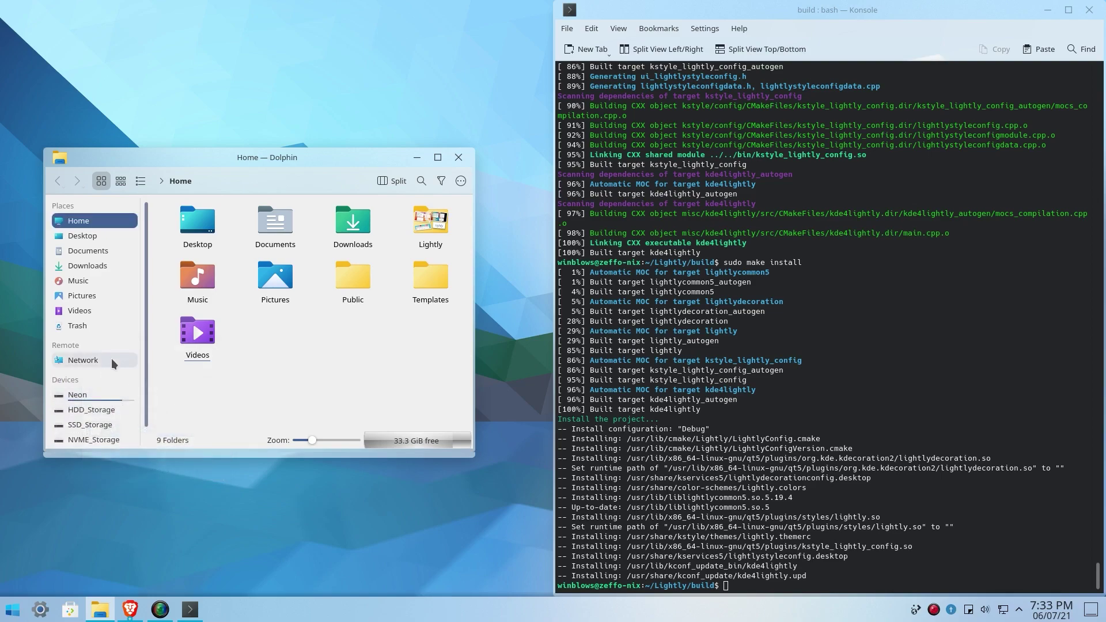
pyautogui.moveTo(118, 457); pyautogui.dragTo(121, 493)
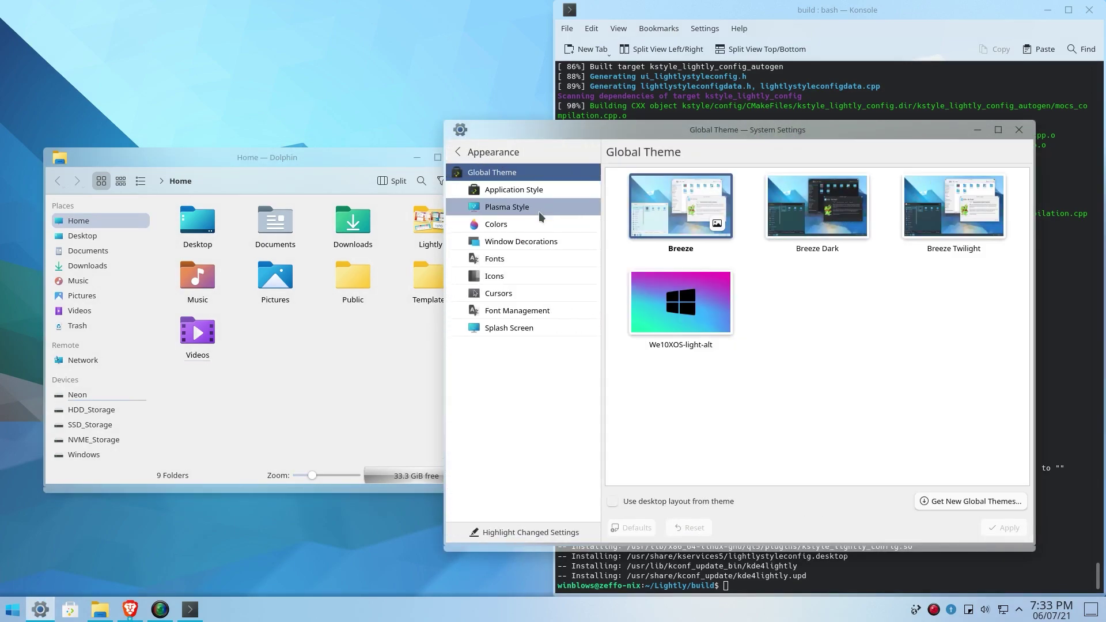
# Step: Choose and apply Lightly as the window decoration, moving Dolphin aside
pyautogui.click(536, 242)
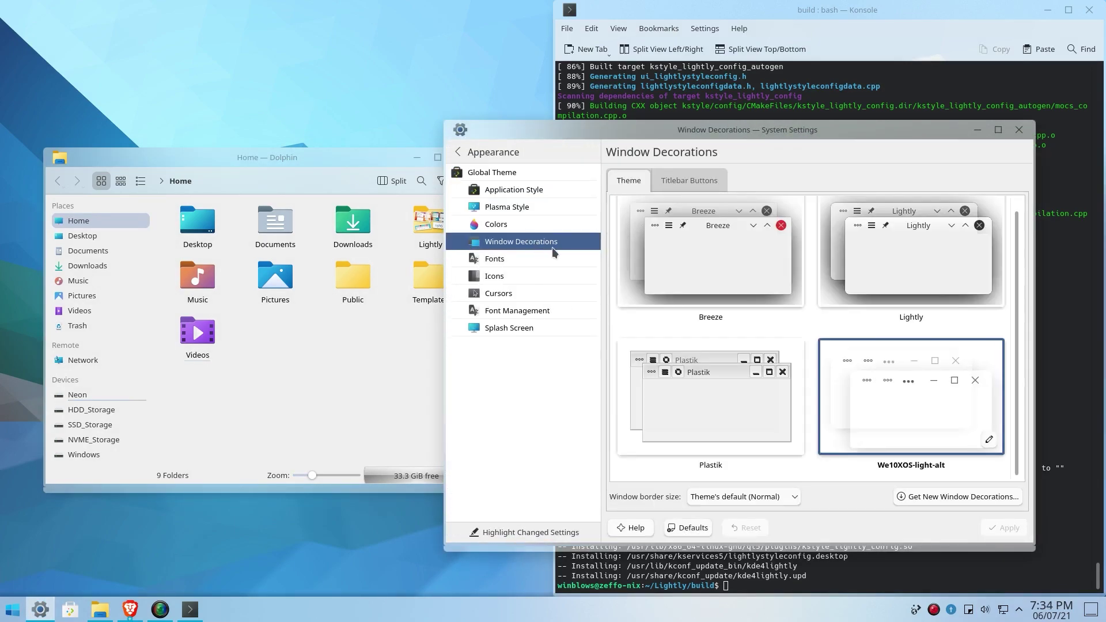
pyautogui.click(870, 276)
pyautogui.click(1004, 533)
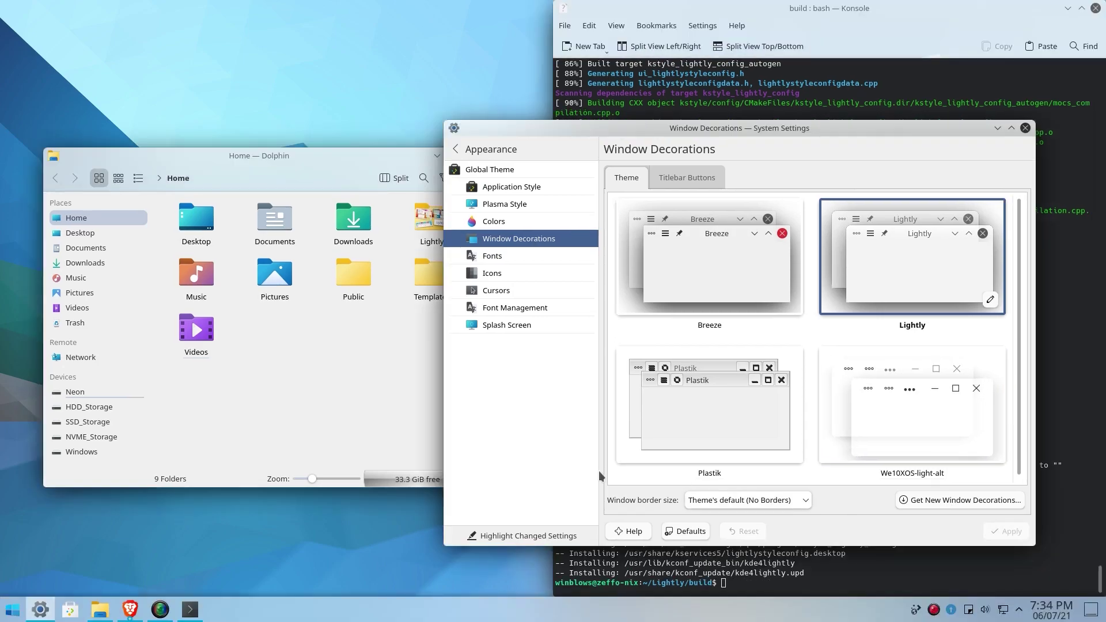
pyautogui.click(243, 201)
pyautogui.moveTo(242, 170); pyautogui.dragTo(211, 185)
# Step: Set the Lightly decoration's shadow size to Small, adjust shadow strength, and drop the close-button circle
pyautogui.click(995, 303)
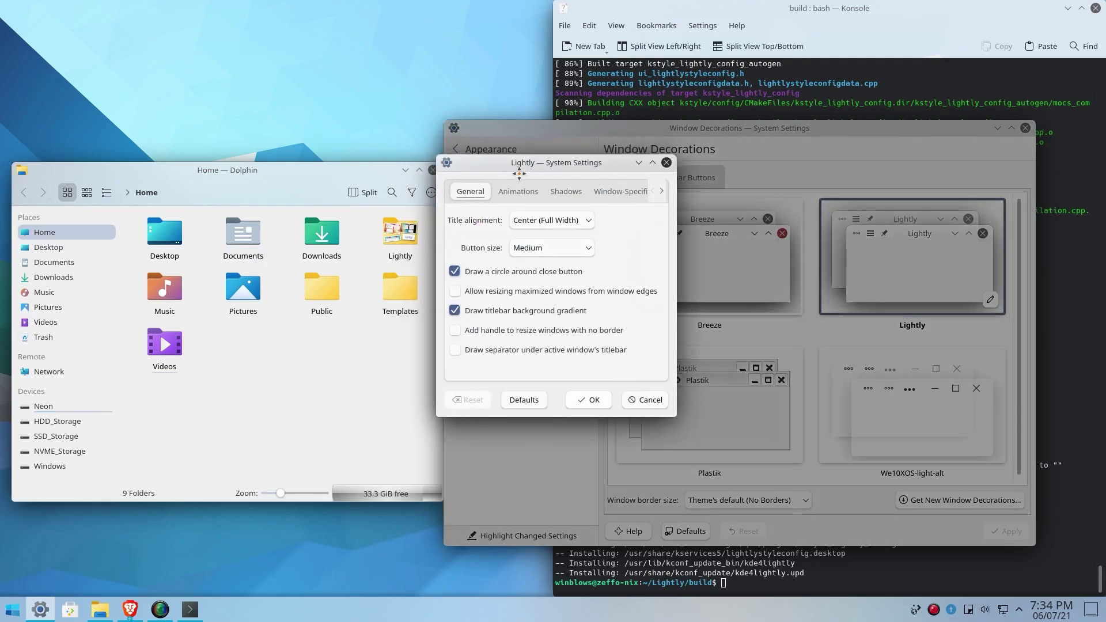
pyautogui.click(580, 206)
pyautogui.click(530, 237)
pyautogui.click(515, 270)
pyautogui.click(542, 260)
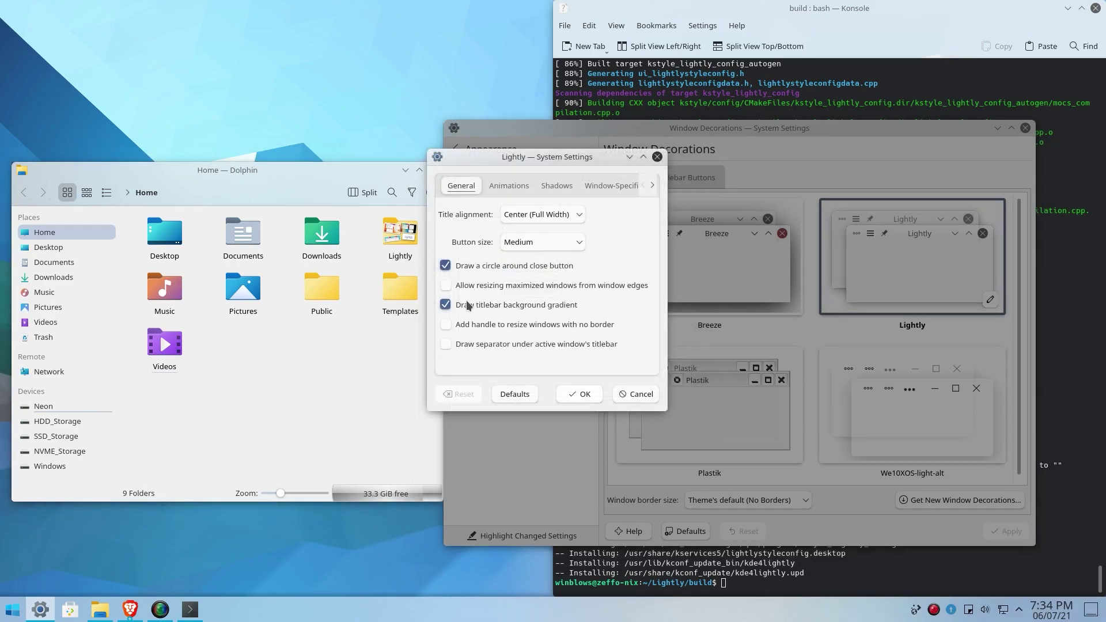
pyautogui.click(525, 266)
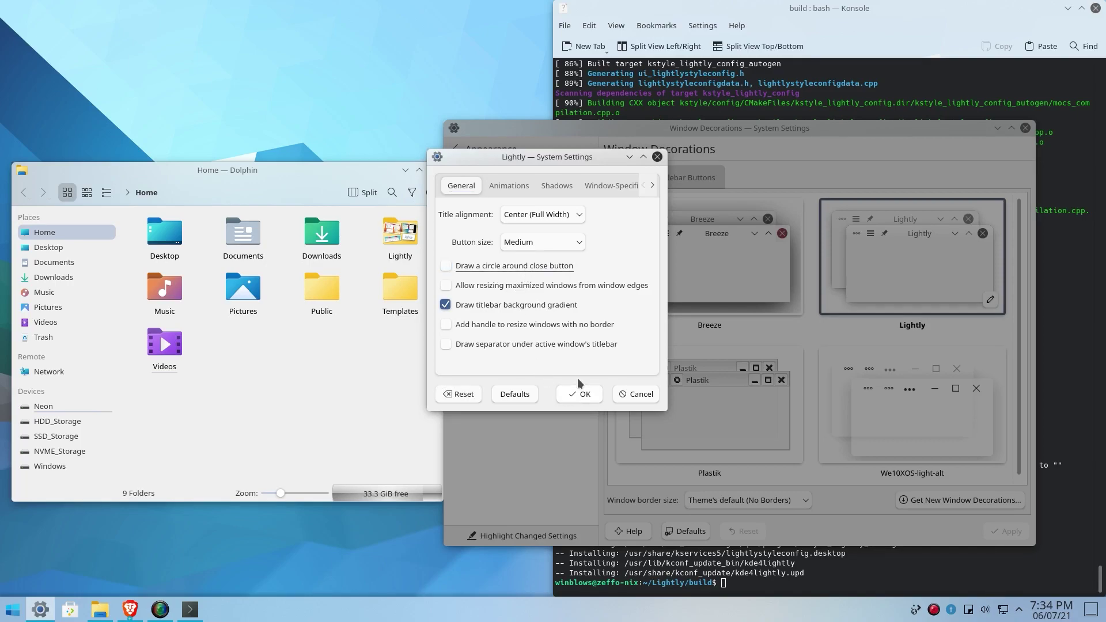
pyautogui.click(579, 394)
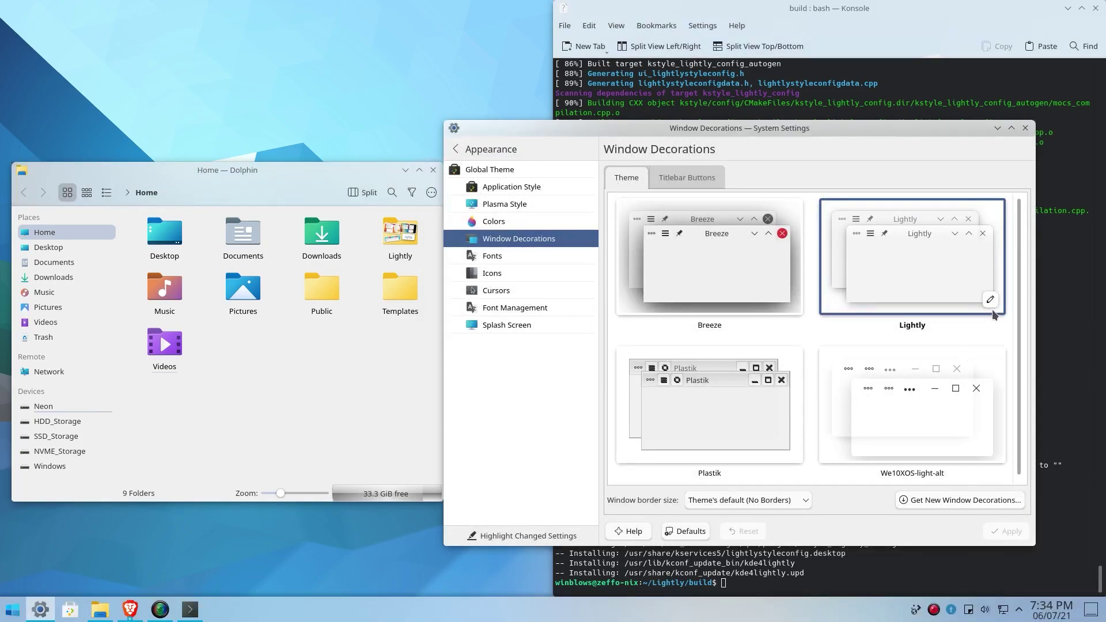
# Step: Set the Lightly decoration's title alignment to Left
pyautogui.click(990, 299)
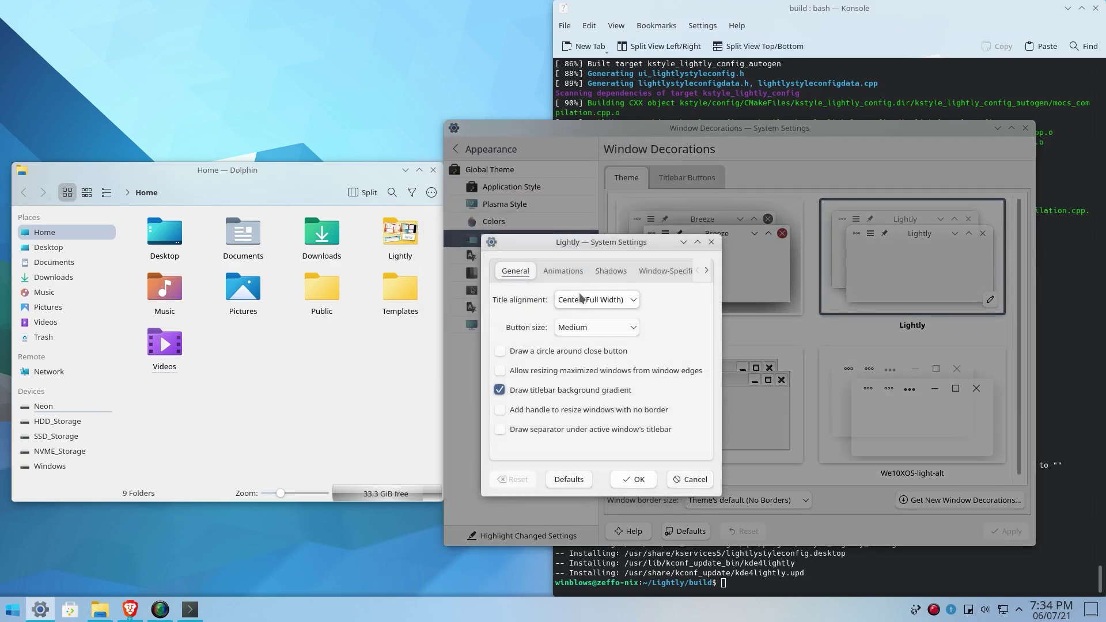
pyautogui.click(596, 299)
pyautogui.click(576, 319)
pyautogui.click(633, 480)
pyautogui.click(990, 299)
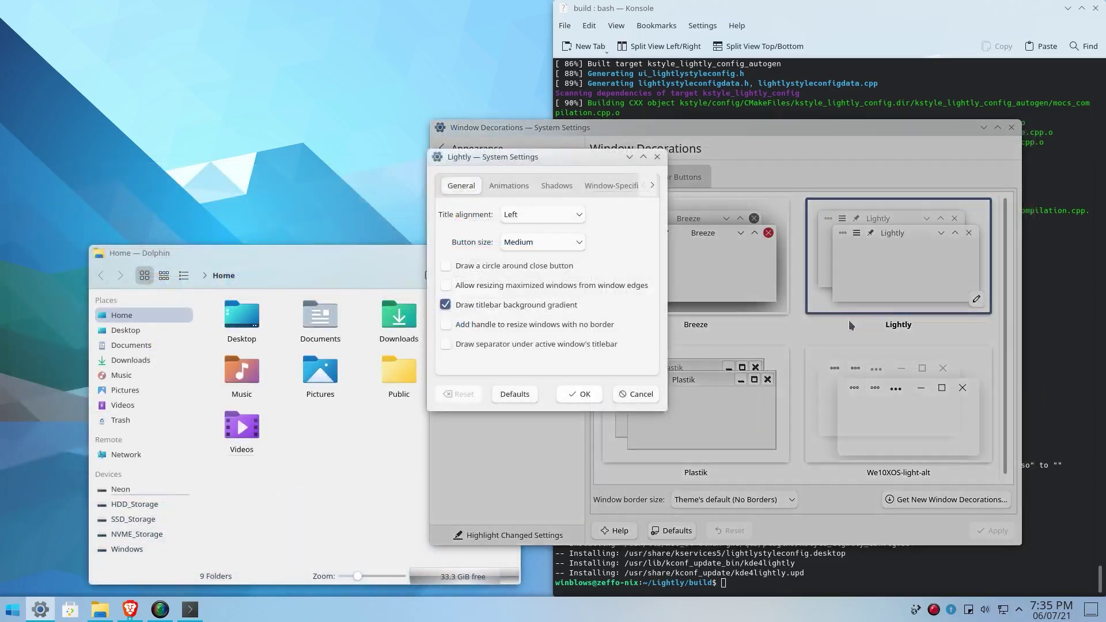
pyautogui.click(583, 400)
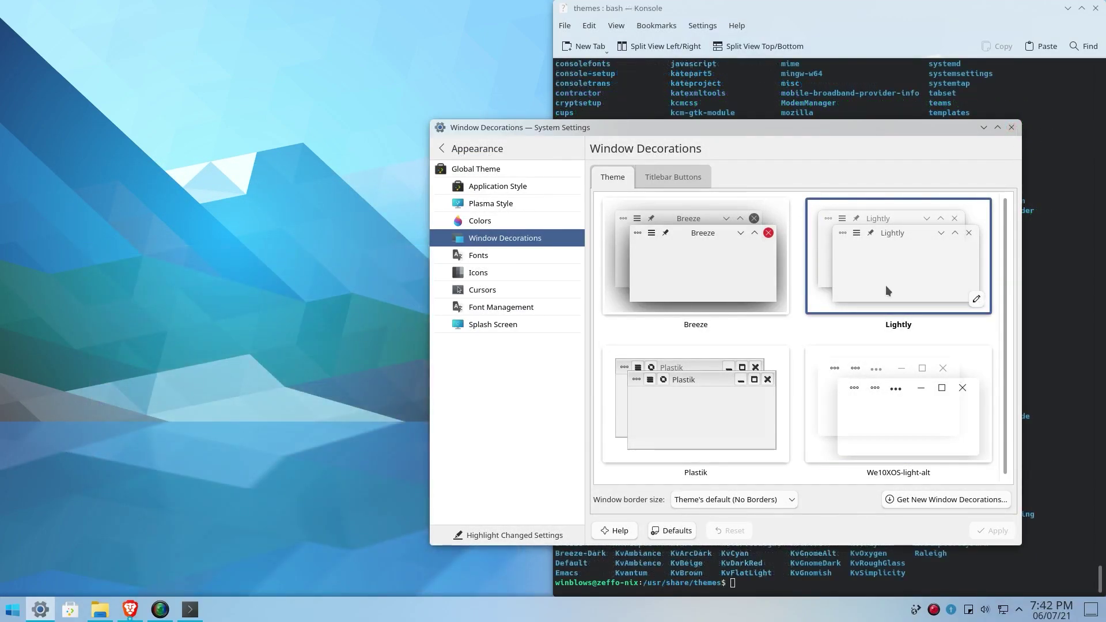
# Step: Set Lightly's titlebar button size to Large, then go to the Icons page
pyautogui.click(978, 299)
pyautogui.click(530, 243)
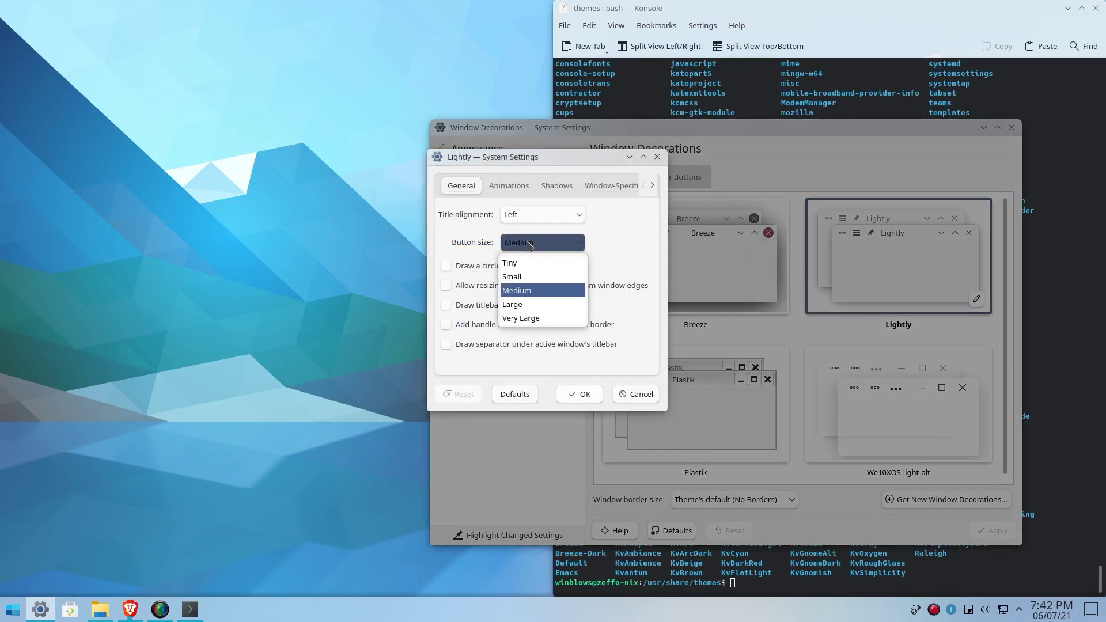
pyautogui.click(529, 303)
pyautogui.click(576, 394)
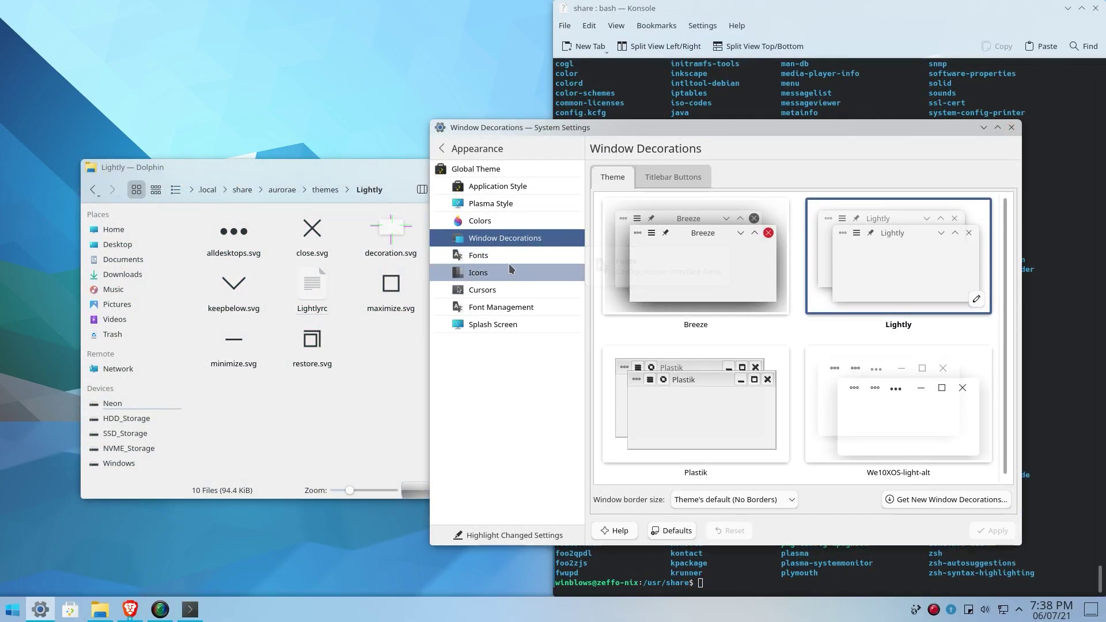
pyautogui.click(510, 268)
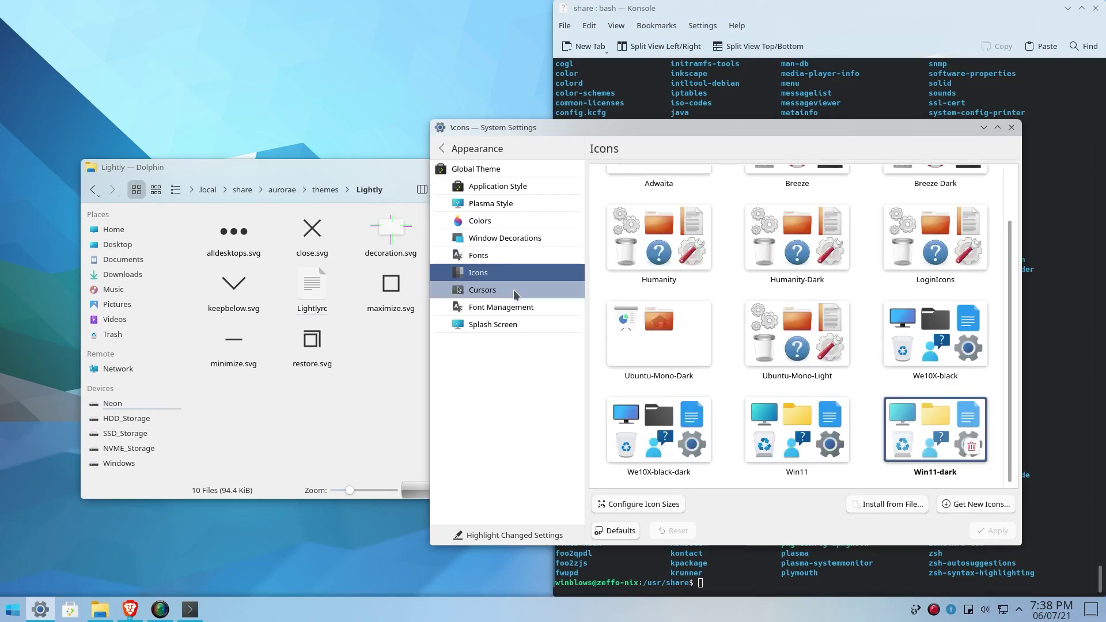
# Step: Select the Win11 icon theme in place of Win11-dark and apply it
pyautogui.click(797, 429)
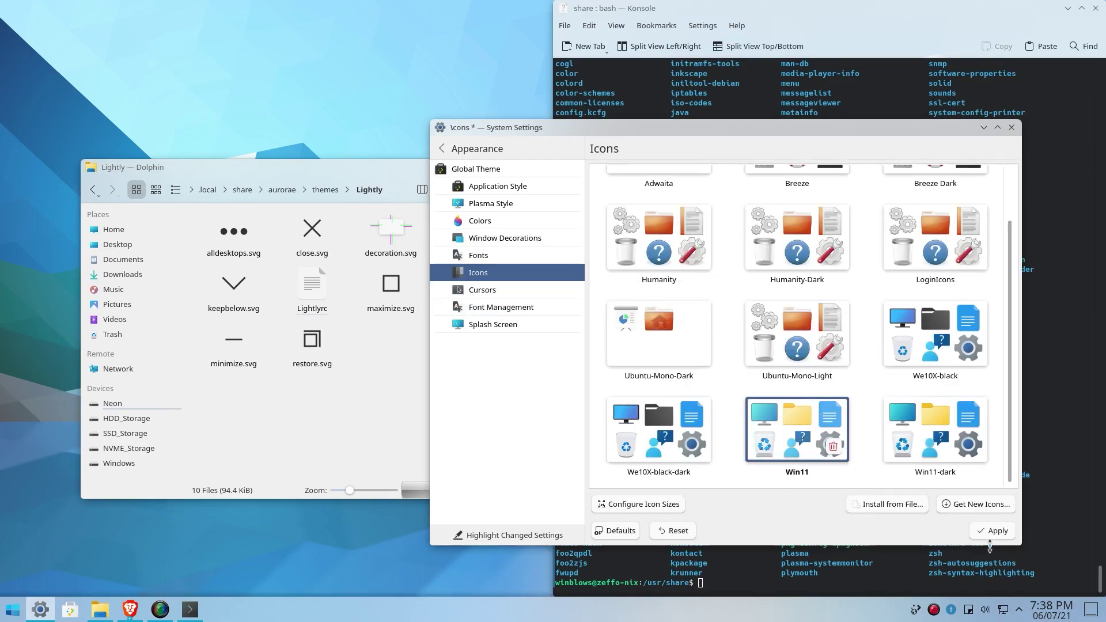
pyautogui.click(992, 531)
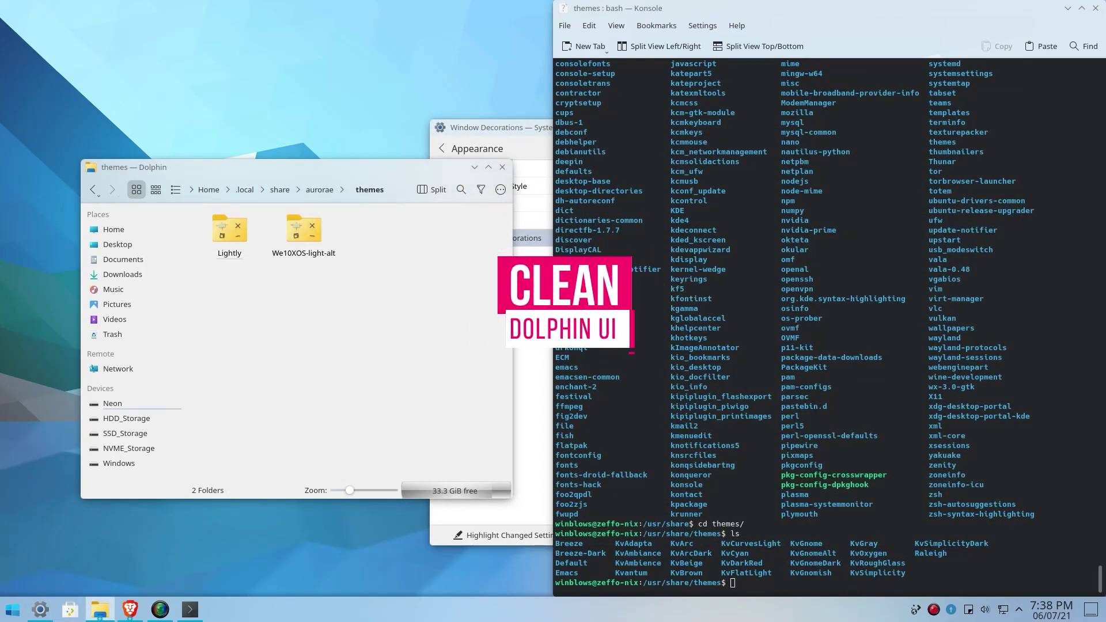
# Step: Hide the zoom slider and free-space information from Dolphin's status bar
pyautogui.rightClick(481, 493)
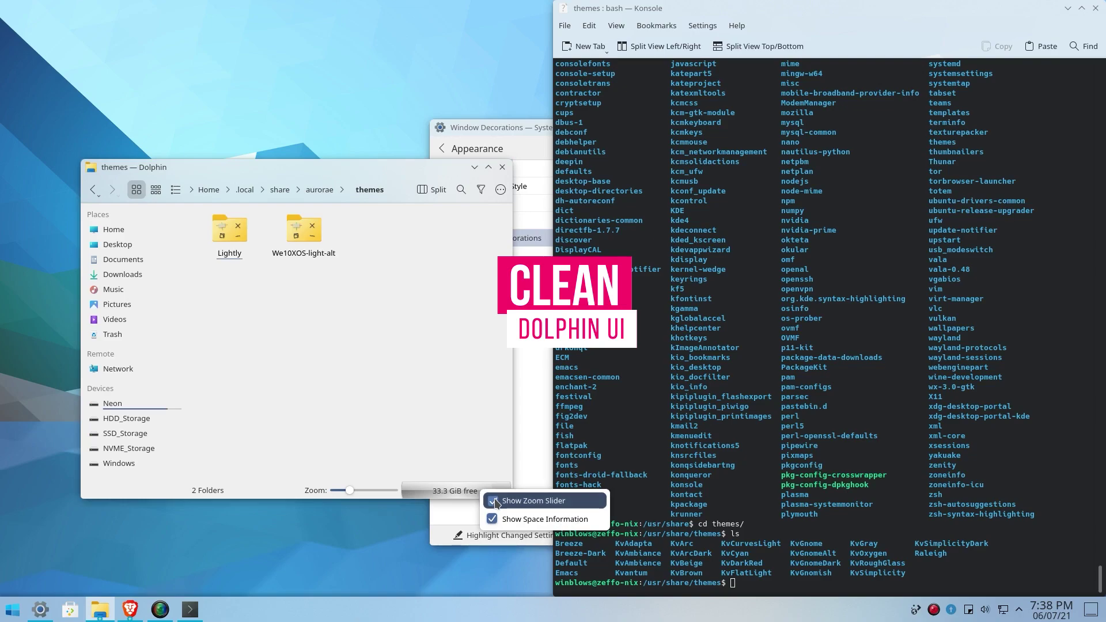
pyautogui.click(486, 500)
pyautogui.rightClick(459, 489)
pyautogui.click(483, 520)
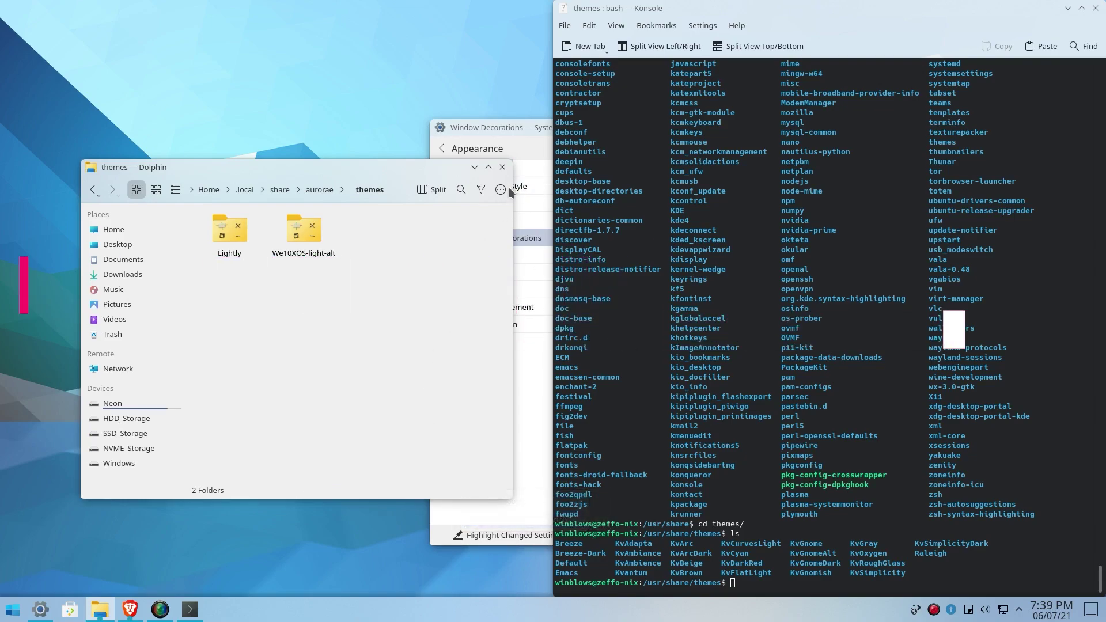
# Step: Remove Icons, Compact, Details, Location Bar, Stash, Split, Back and Forward from the toolbar; add Create New
pyautogui.click(500, 189)
pyautogui.click(526, 455)
pyautogui.moveTo(748, 241); pyautogui.dragTo(818, 232)
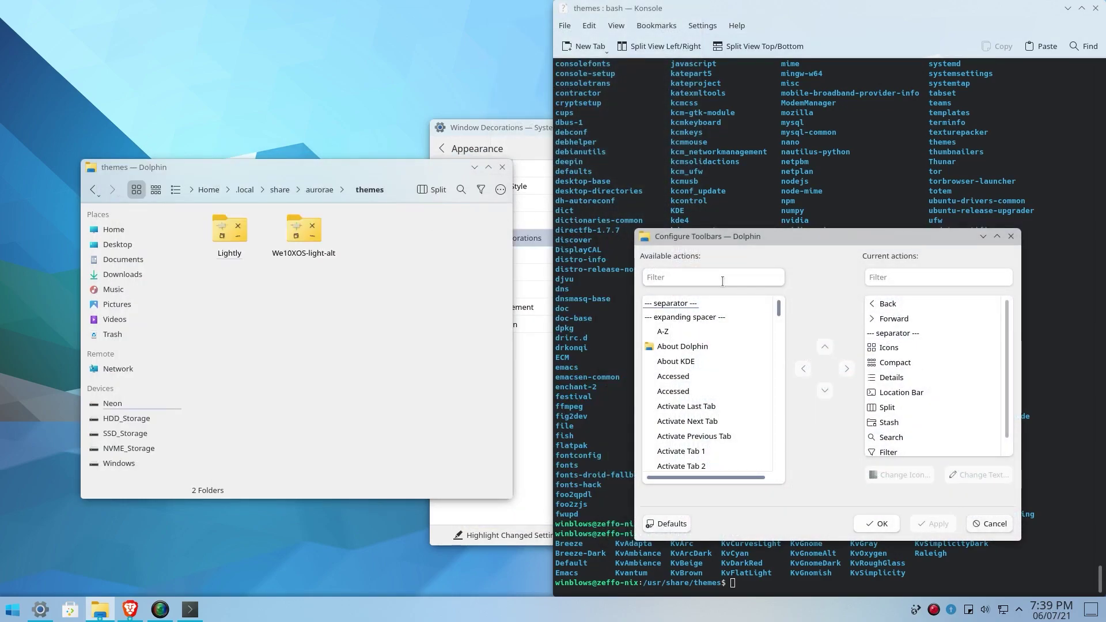
pyautogui.write('w')
pyautogui.doubleClick(909, 347)
pyautogui.doubleClick(910, 348)
pyautogui.doubleClick(908, 351)
pyautogui.doubleClick(922, 348)
pyautogui.moveTo(931, 365); pyautogui.dragTo(727, 370)
pyautogui.moveTo(899, 348); pyautogui.dragTo(654, 351)
pyautogui.moveTo(680, 303); pyautogui.dragTo(731, 320)
pyautogui.doubleClick(909, 319)
# Step: Add Copy, Paste, Cut and Rename to the toolbar and apply
pyautogui.write('copy')
pyautogui.moveTo(668, 304); pyautogui.dragTo(933, 334)
pyautogui.doubleClick(893, 304)
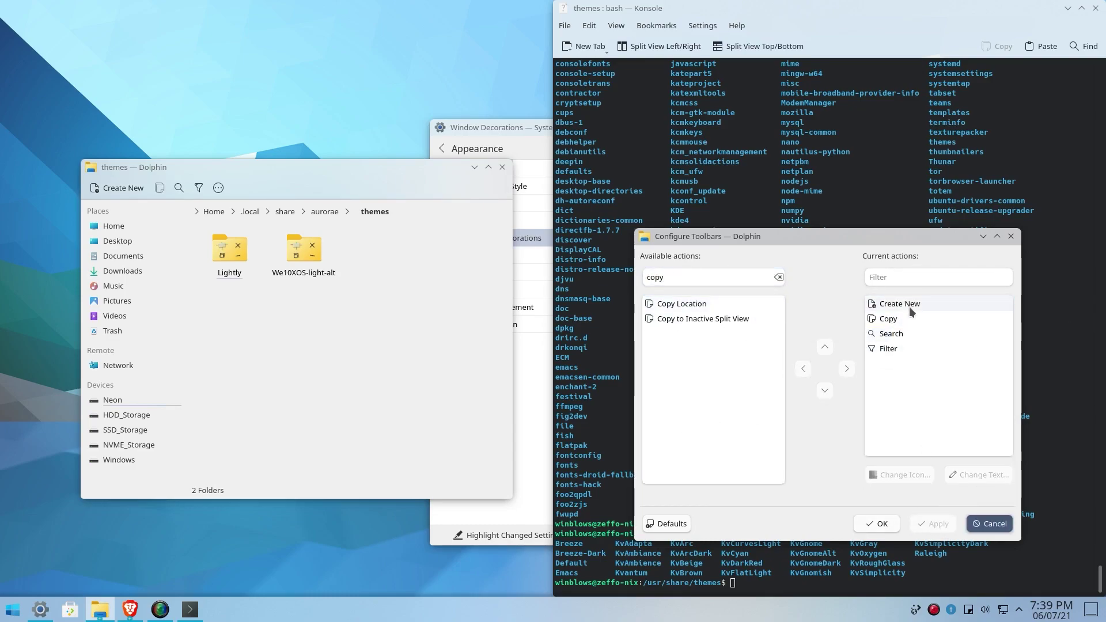
pyautogui.write('paste')
pyautogui.moveTo(722, 305); pyautogui.dragTo(933, 328)
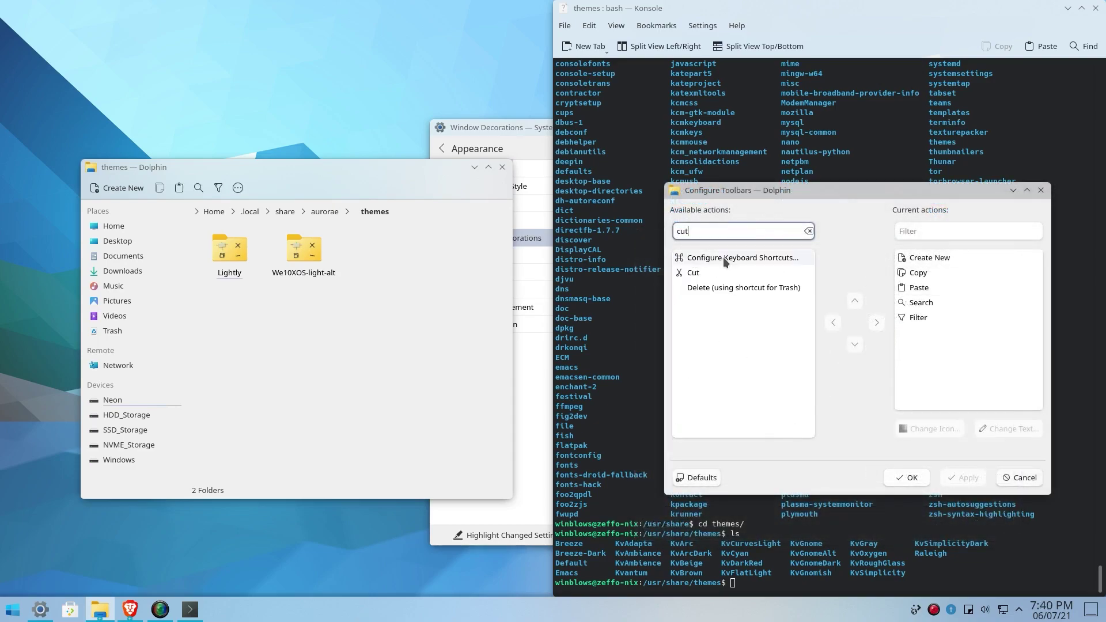
pyautogui.moveTo(709, 273); pyautogui.dragTo(945, 266)
pyautogui.click(962, 476)
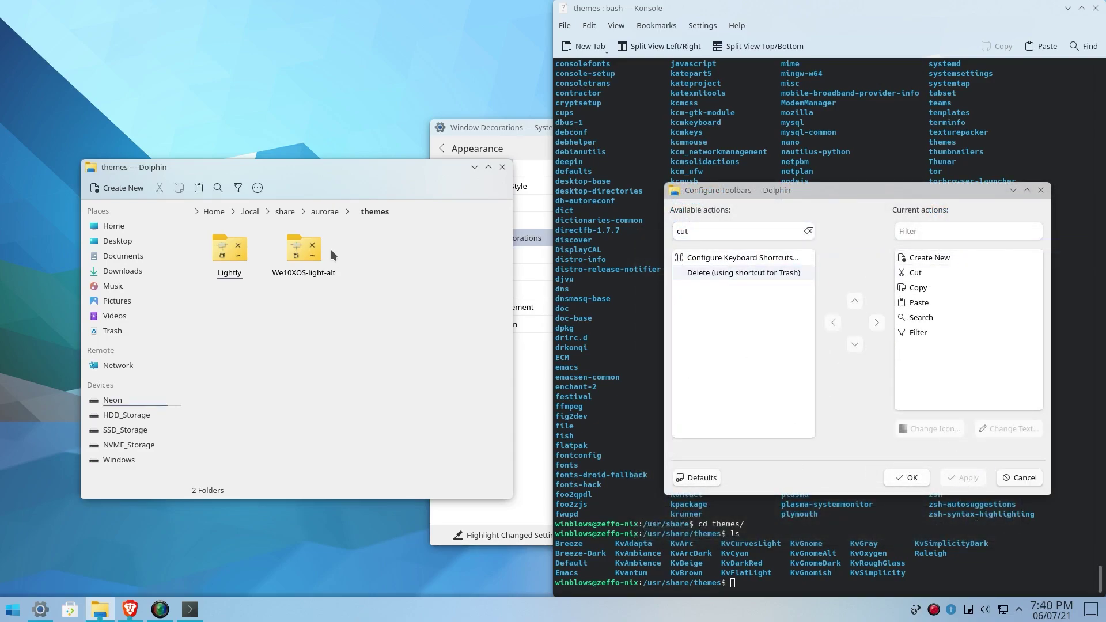
pyautogui.moveTo(704, 257); pyautogui.dragTo(959, 309)
pyautogui.click(966, 477)
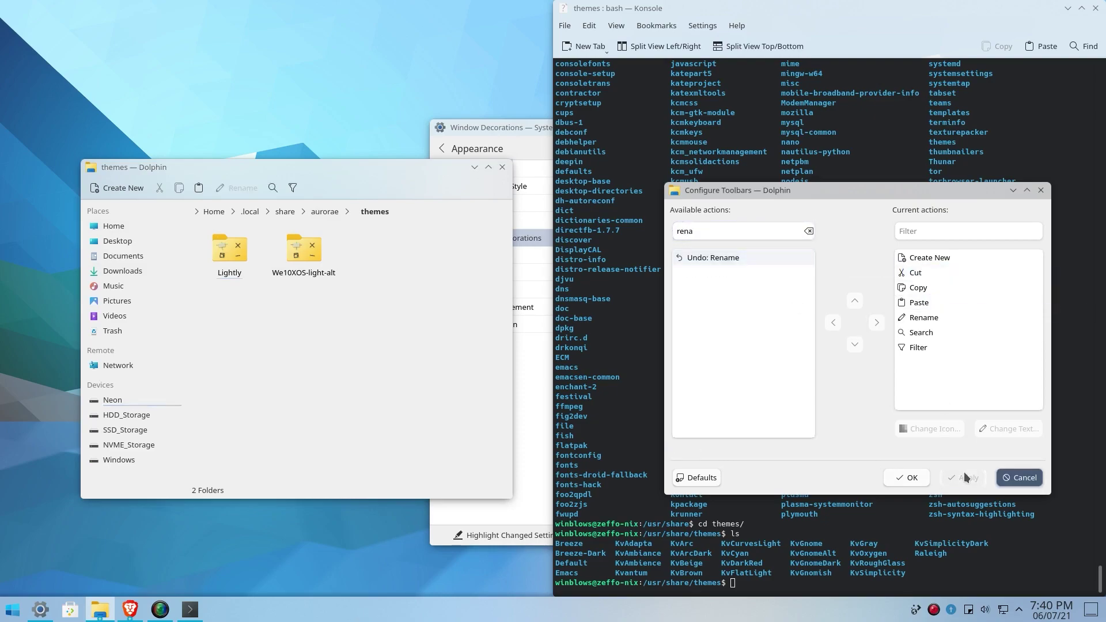
# Step: Add Delete and a separator after Rename, then apply
pyautogui.hotkey('ctrl', 'a')
pyautogui.write('delete')
pyautogui.moveTo(704, 257); pyautogui.dragTo(951, 332)
pyautogui.click(966, 478)
pyautogui.hotkey('ctrl', 'a')
pyautogui.write('se')
pyautogui.moveTo(704, 258); pyautogui.dragTo(927, 341)
pyautogui.click(962, 478)
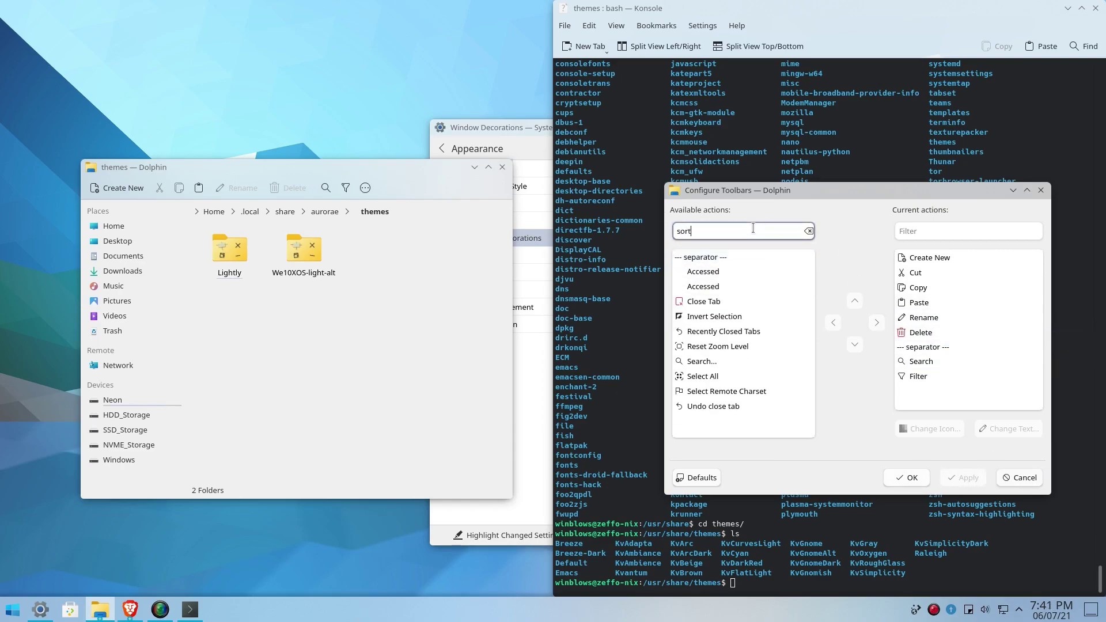
# Step: Add Sort By and View Mode, remove Filter, apply and close the toolbar dialog
pyautogui.write('sort')
pyautogui.moveTo(704, 257); pyautogui.dragTo(1029, 357)
pyautogui.moveTo(745, 317); pyautogui.dragTo(752, 360)
pyautogui.moveTo(919, 391); pyautogui.dragTo(761, 385)
pyautogui.click(963, 477)
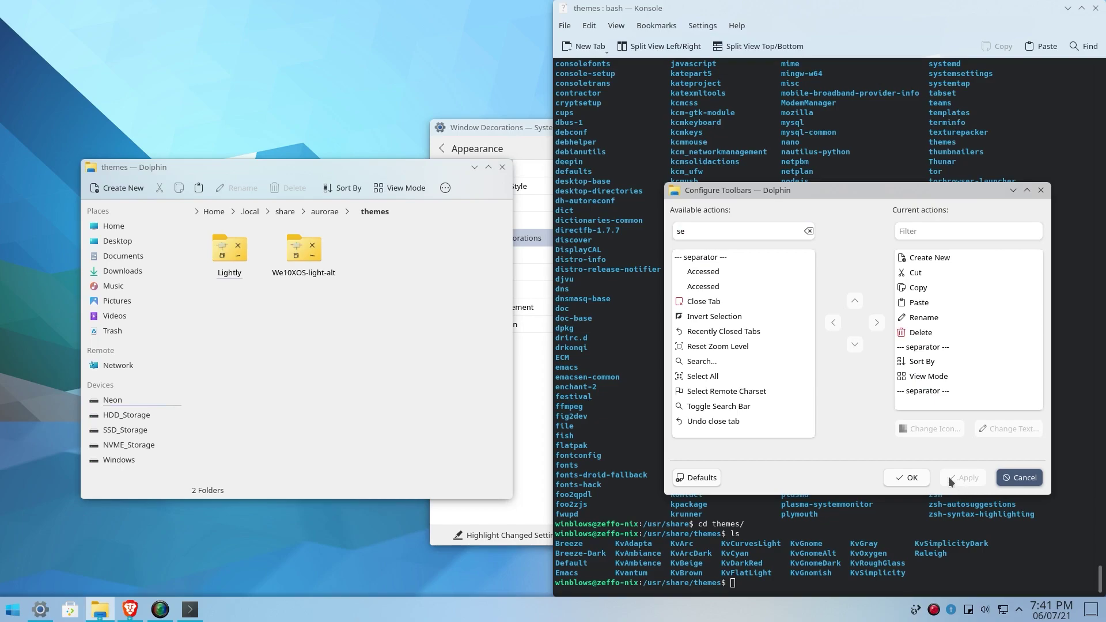
pyautogui.click(909, 481)
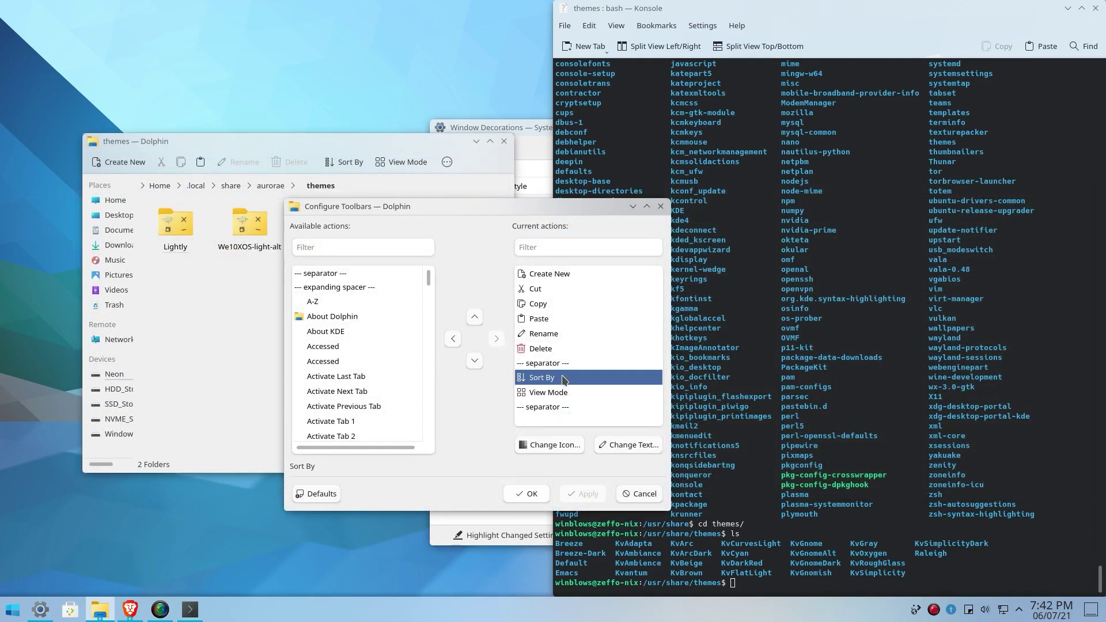
# Step: Set the Sort By and View Mode buttons to hide their text labels
pyautogui.click(616, 445)
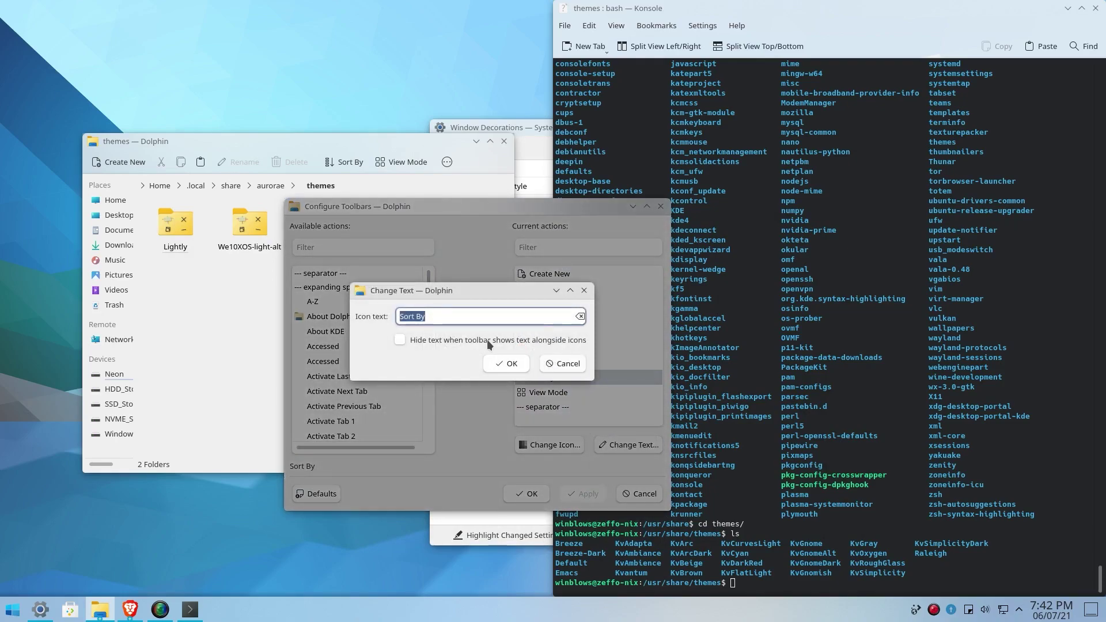
pyautogui.click(506, 364)
pyautogui.click(566, 394)
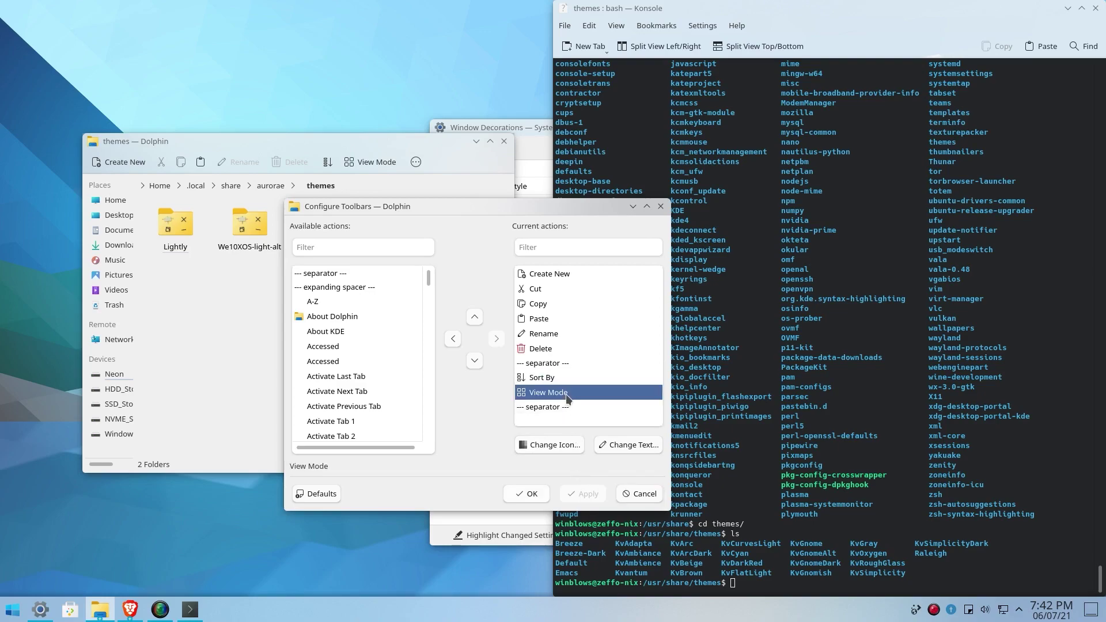
pyautogui.click(627, 454)
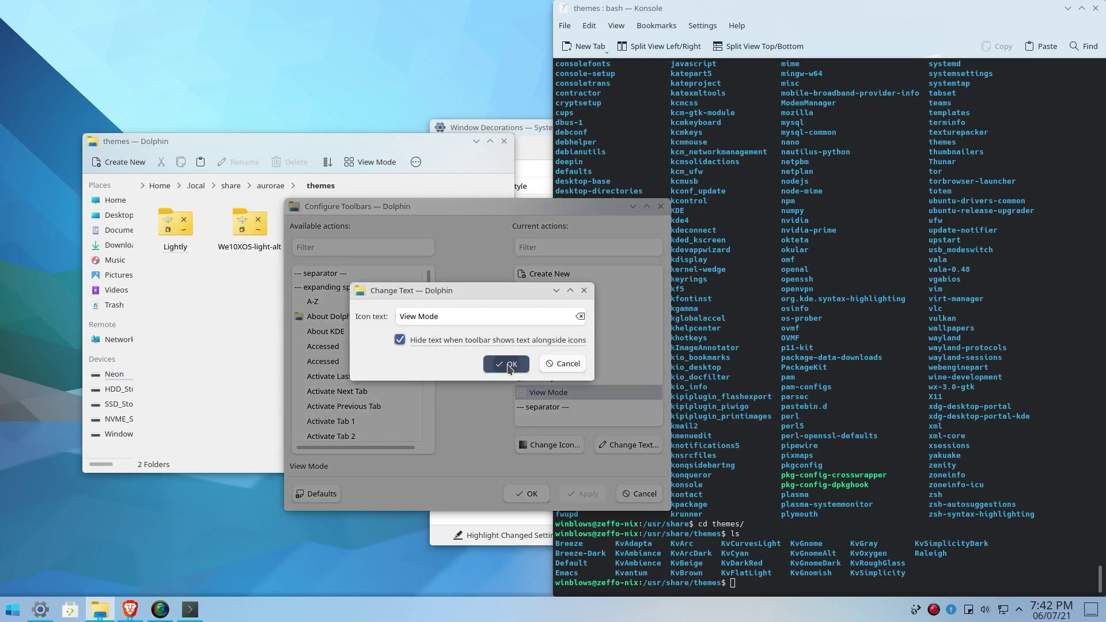
pyautogui.click(508, 365)
# Step: Hide the Rename and Delete button labels too, then apply and close the toolbar dialog
pyautogui.doubleClick(575, 334)
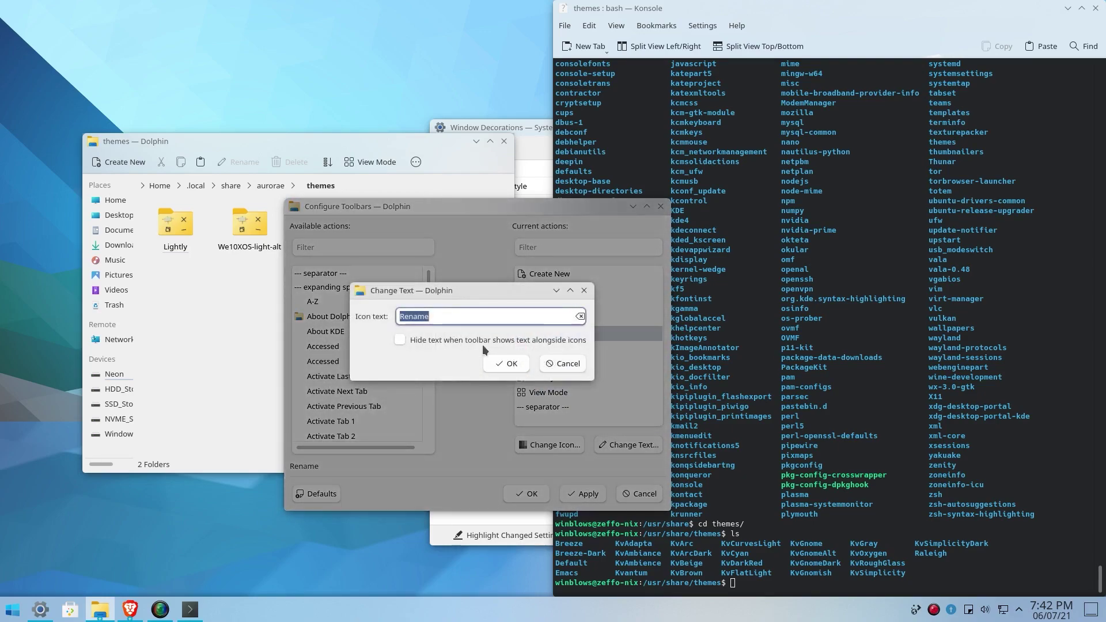
pyautogui.click(507, 364)
pyautogui.click(577, 349)
pyautogui.doubleClick(577, 352)
pyautogui.click(466, 344)
pyautogui.click(512, 379)
pyautogui.click(588, 494)
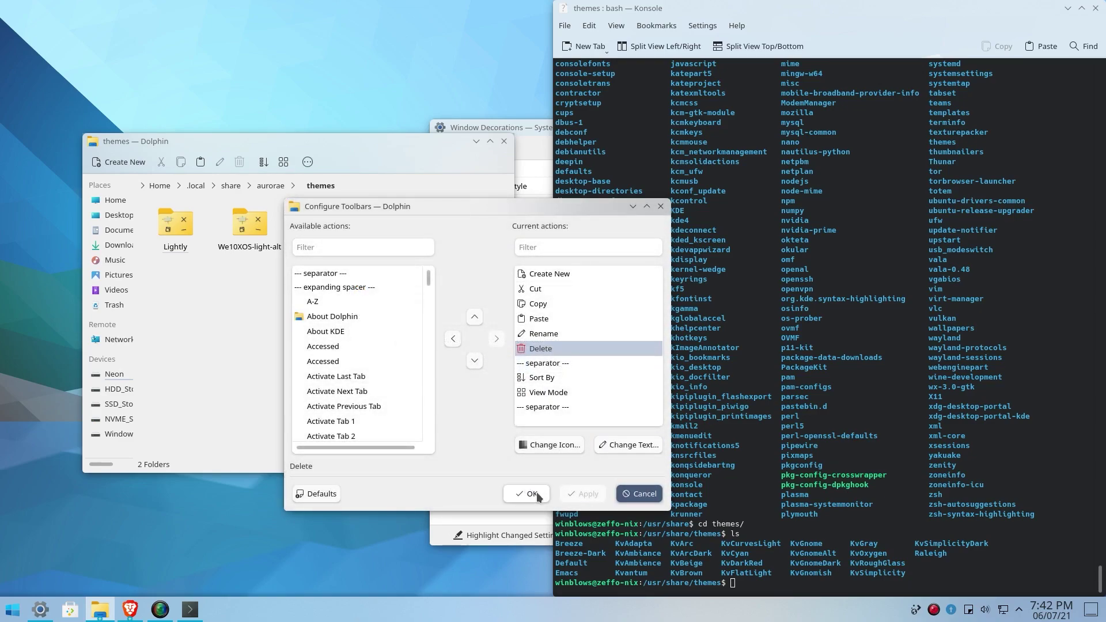
pyautogui.click(532, 494)
pyautogui.moveTo(347, 138); pyautogui.dragTo(318, 130)
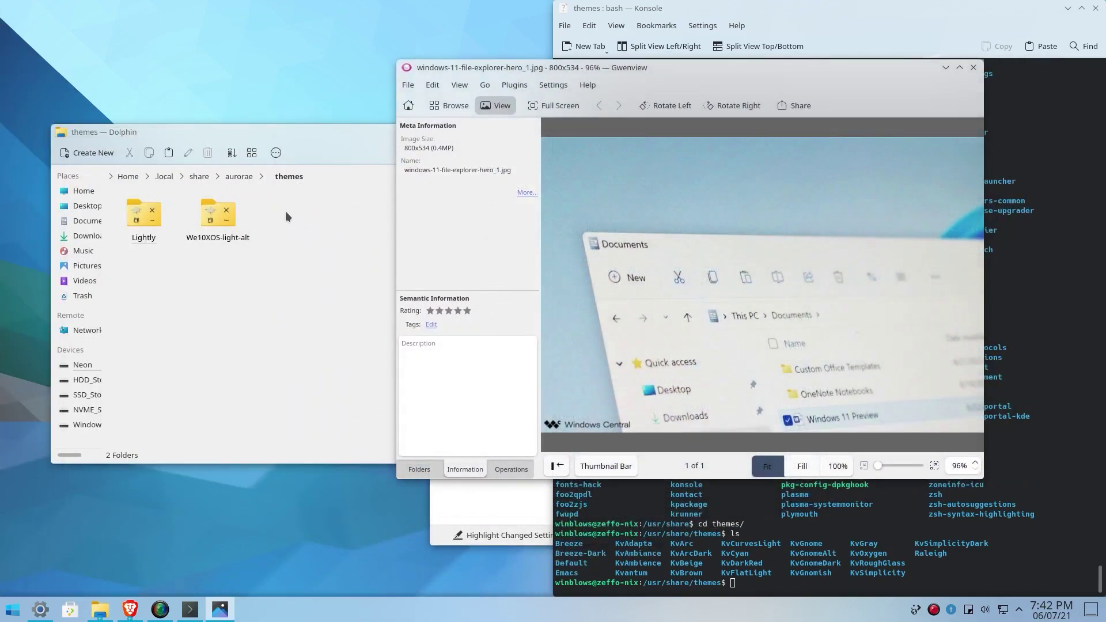
# Step: Compare Dolphin beside the Windows 11 screenshot, then copy the LightlyShaders apt install command
pyautogui.moveTo(244, 127); pyautogui.dragTo(777, 299)
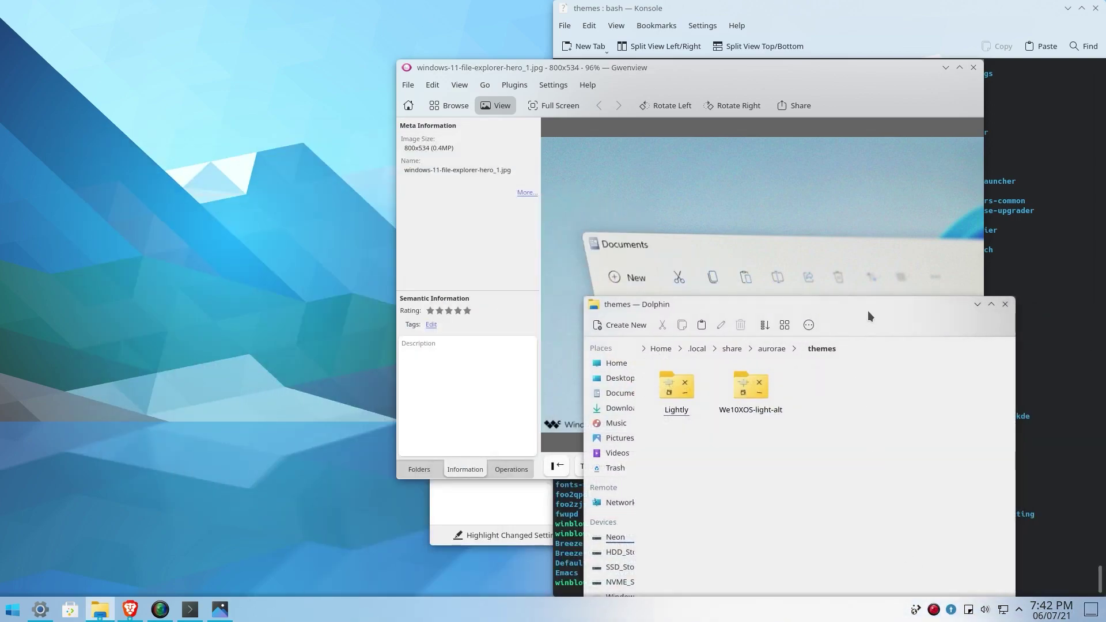
pyautogui.moveTo(863, 306); pyautogui.dragTo(328, 163)
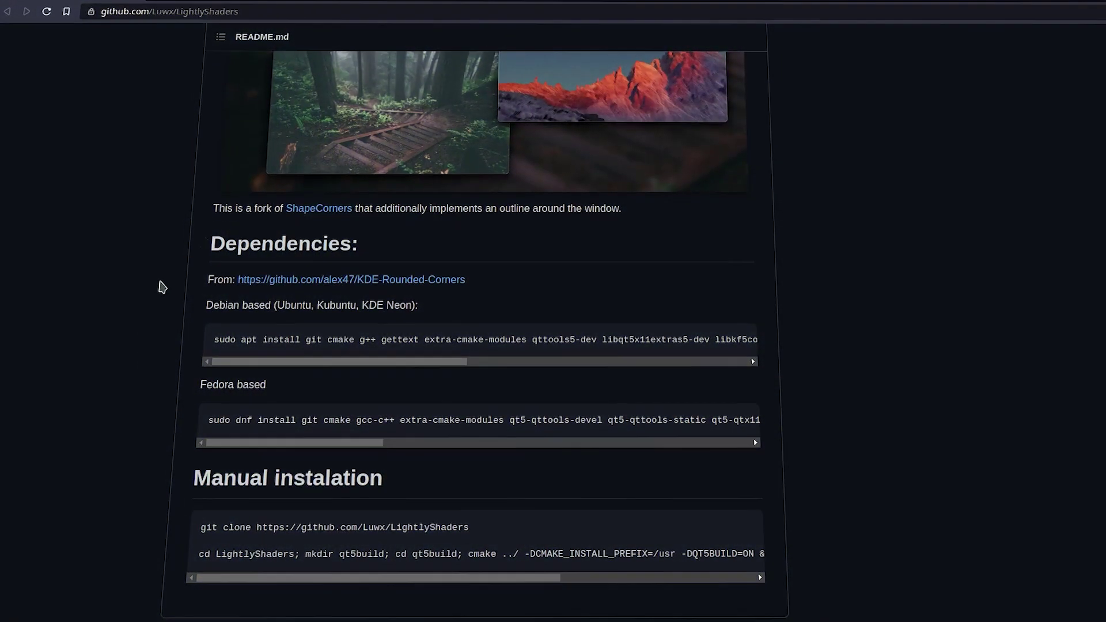
pyautogui.tripleClick(265, 340)
pyautogui.rightClick(265, 340)
pyautogui.click(266, 346)
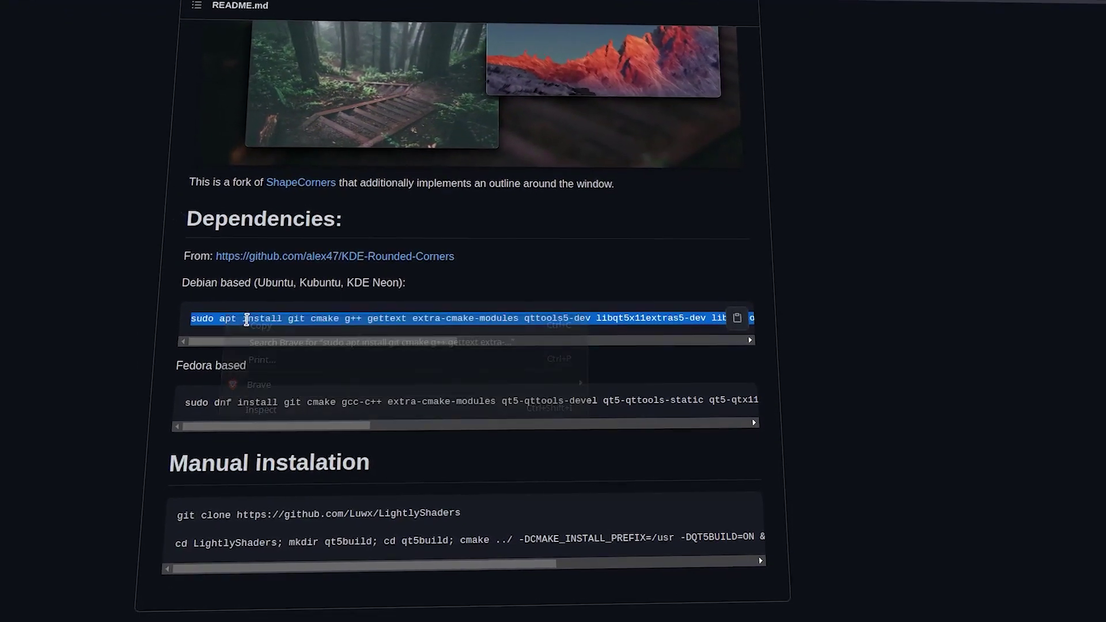
pyautogui.hotkey('ctrl', 'alt', 't')
# Step: Run the LightlyShaders apt dependency install command with administrator rights
pyautogui.hotkey('ctrl', 'shift', 'v')
pyautogui.press('Return')
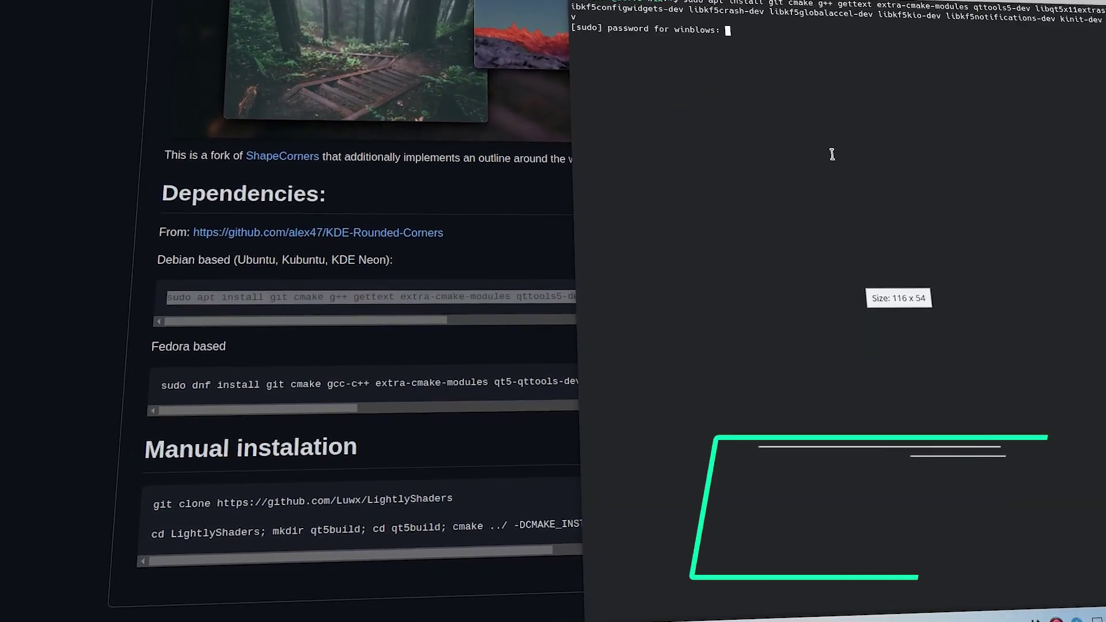
pyautogui.press('Return')
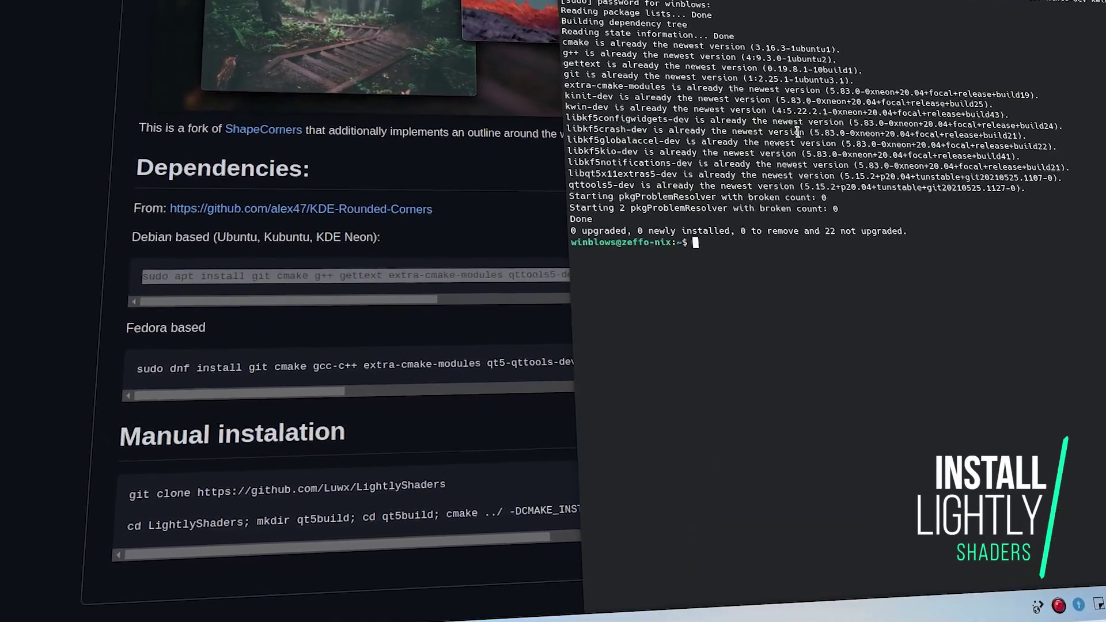
# Step: Clone the LightlyShaders repository using the git clone command from the README
pyautogui.tripleClick(180, 480)
pyautogui.hotkey('ctrl', 'c')
pyautogui.hotkey('alt', 'Tab')
pyautogui.hotkey('ctrl', 'shift', 'v')
pyautogui.press('Return')
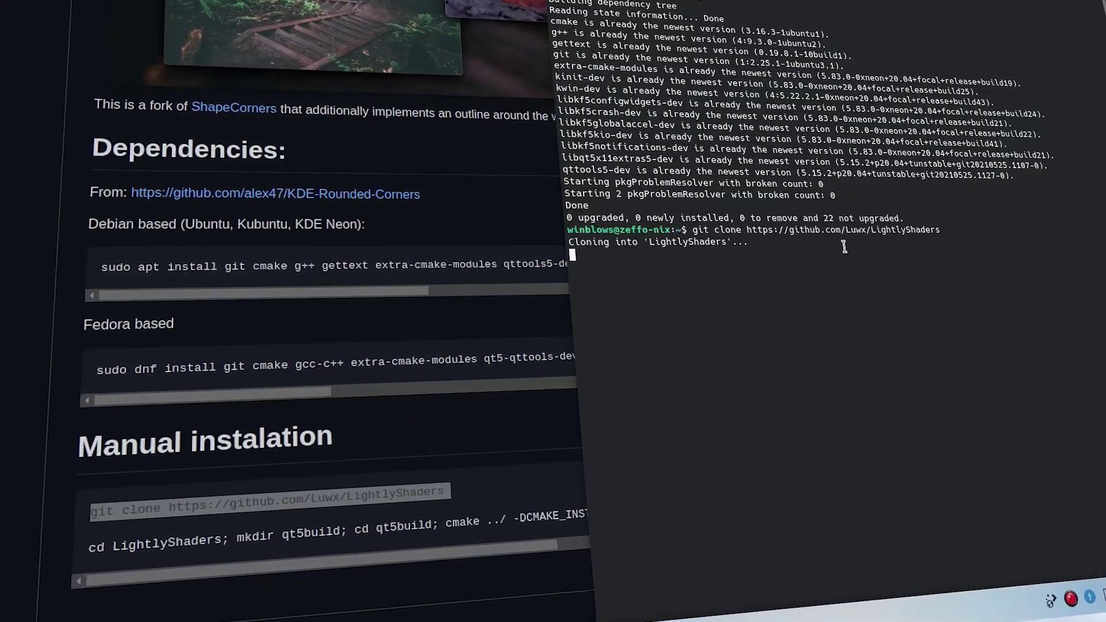
# Step: Build and install LightlyShaders with the README's build command, then check the output
pyautogui.doubleClick(167, 540)
pyautogui.tripleClick(163, 558)
pyautogui.hotkey('ctrl', 'c')
pyautogui.hotkey('alt', 'Tab')
pyautogui.hotkey('ctrl', 'shift', 'v')
pyautogui.press('Return')
pyautogui.scroll(5, 160, 362)
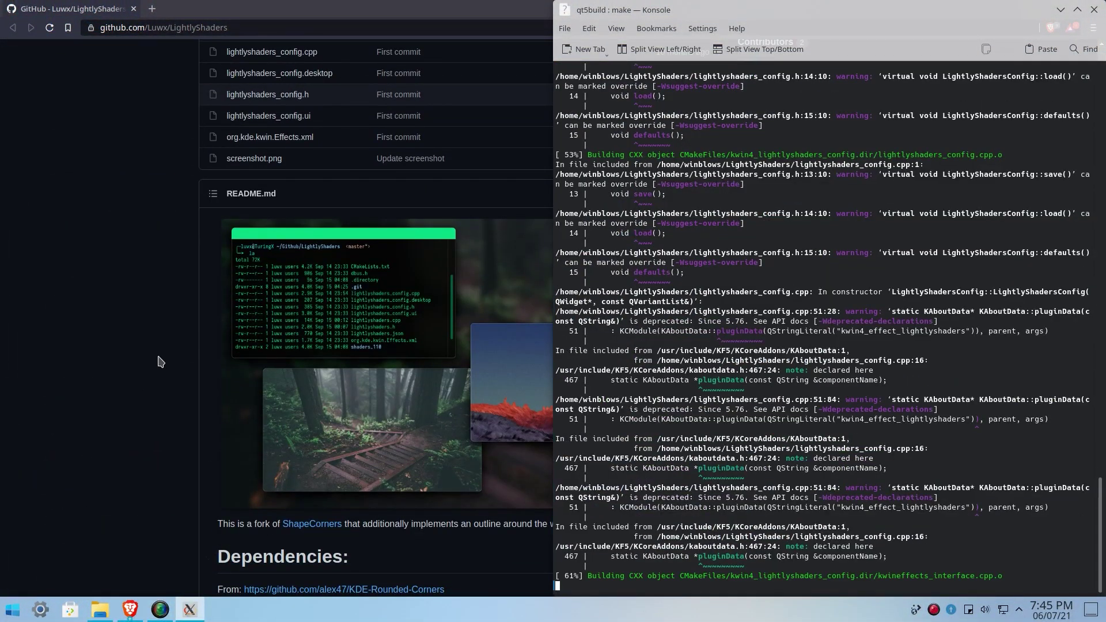
pyautogui.scroll(-3, 160, 362)
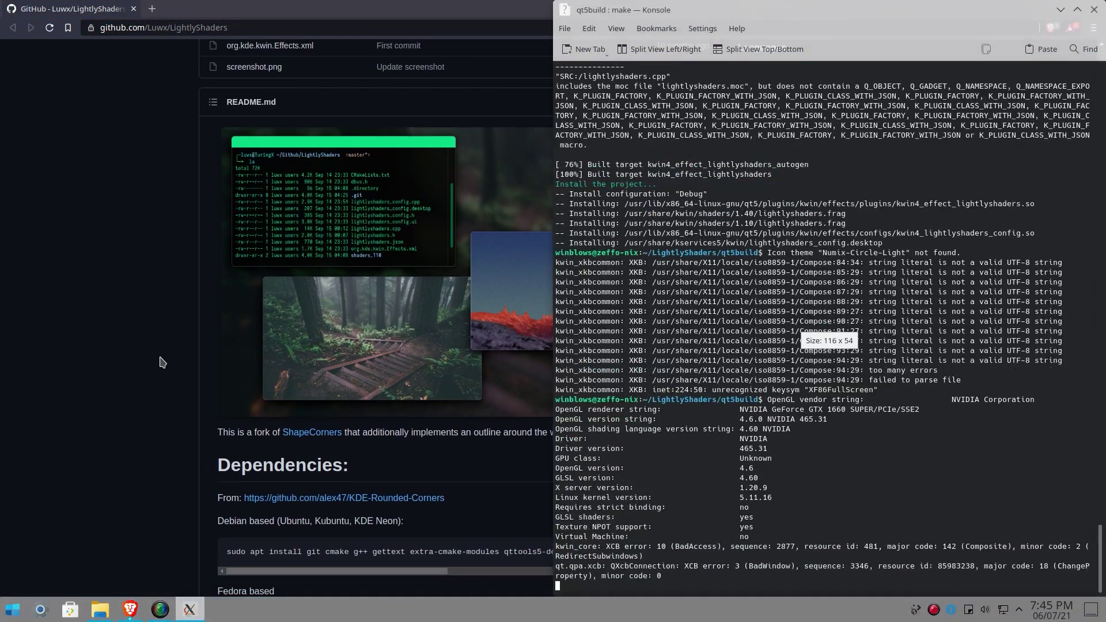
pyautogui.moveTo(790, 5); pyautogui.dragTo(766, 99)
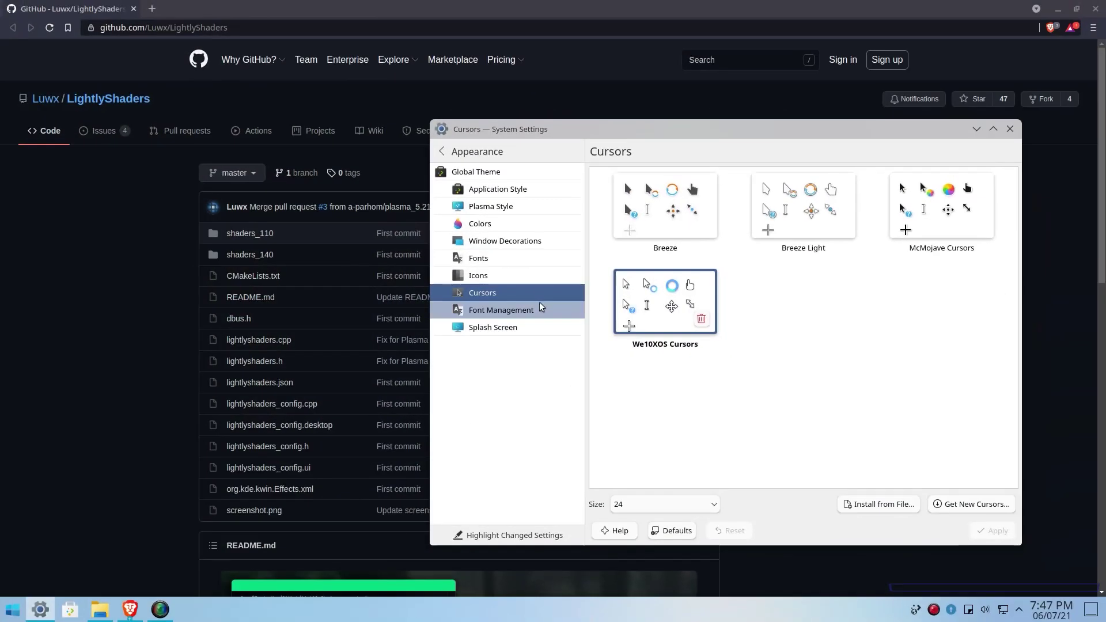
# Step: Browse downloadable cursor themes and install the Mocu cursor theme
pyautogui.click(537, 309)
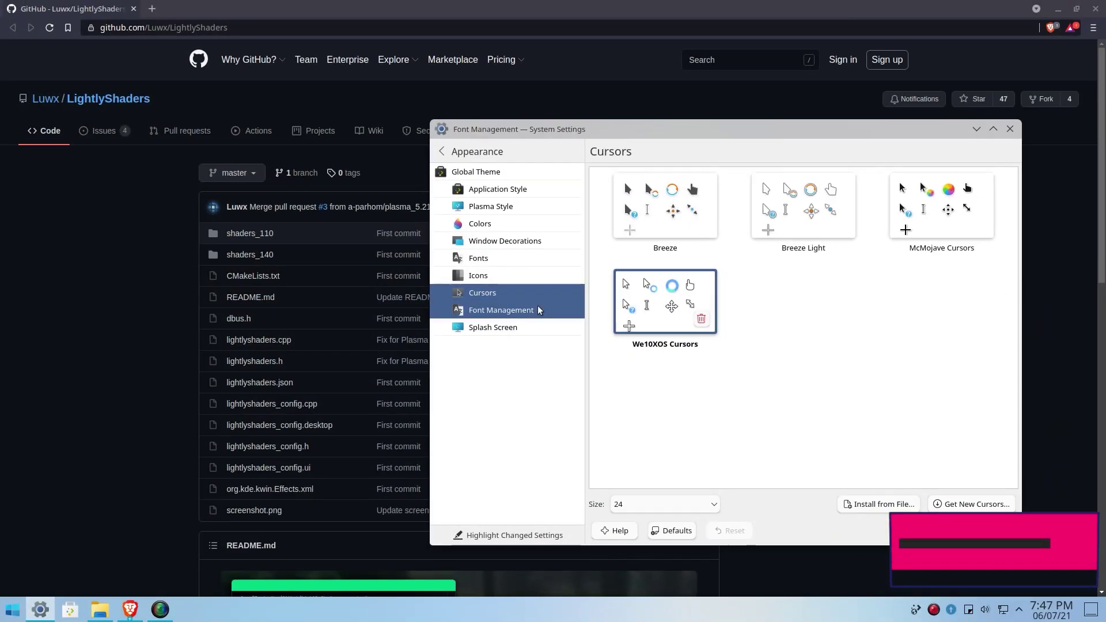
pyautogui.click(483, 292)
pyautogui.click(971, 505)
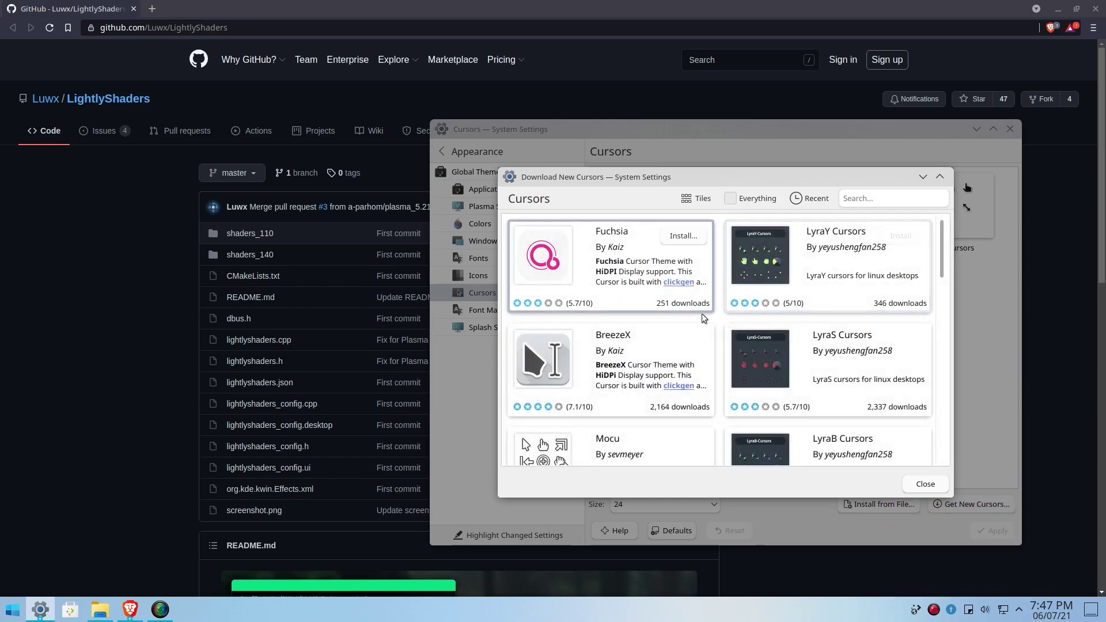
pyautogui.scroll(-3, 702, 336)
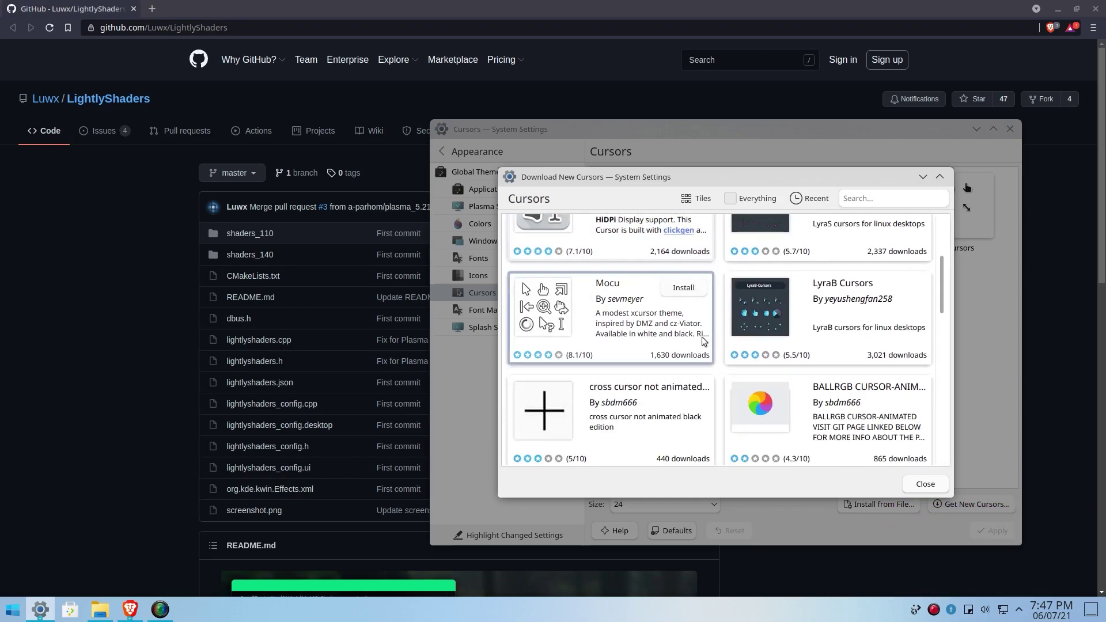
pyautogui.click(683, 288)
# Step: Close the download window and select the Mocu White Right cursors
pyautogui.scroll(-3, 649, 316)
pyautogui.scroll(-3, 659, 316)
pyautogui.scroll(6, 649, 314)
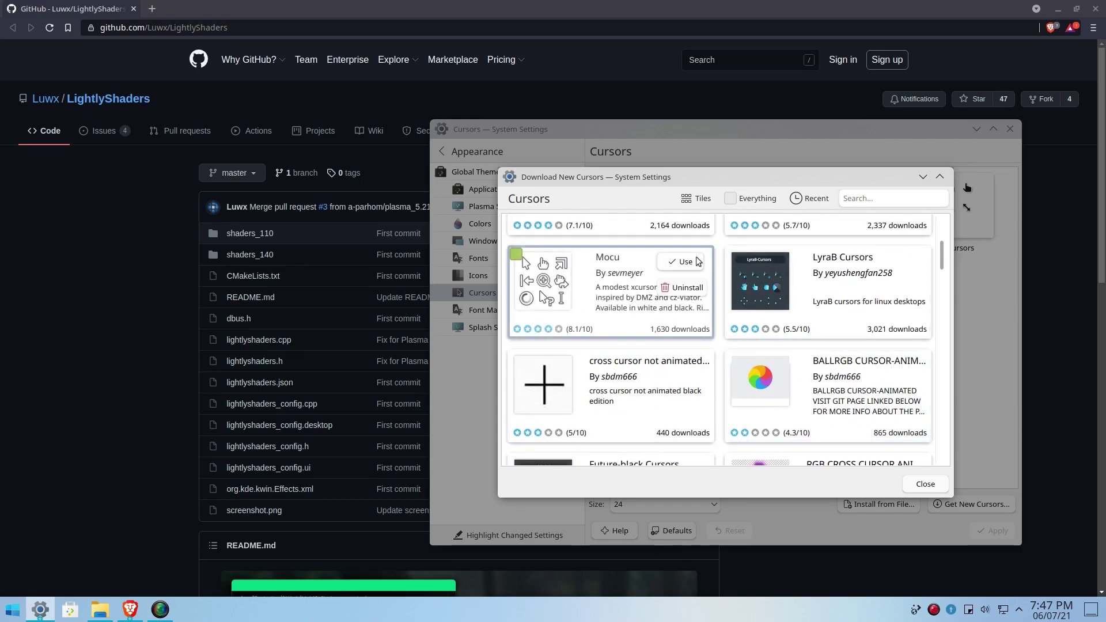
pyautogui.click(925, 484)
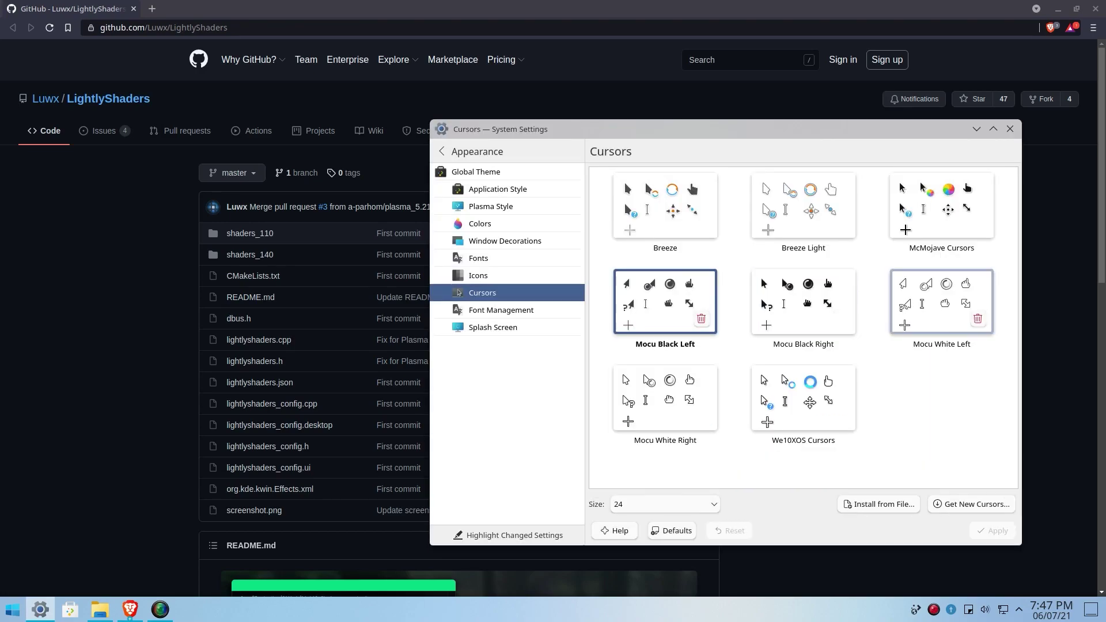
pyautogui.click(666, 397)
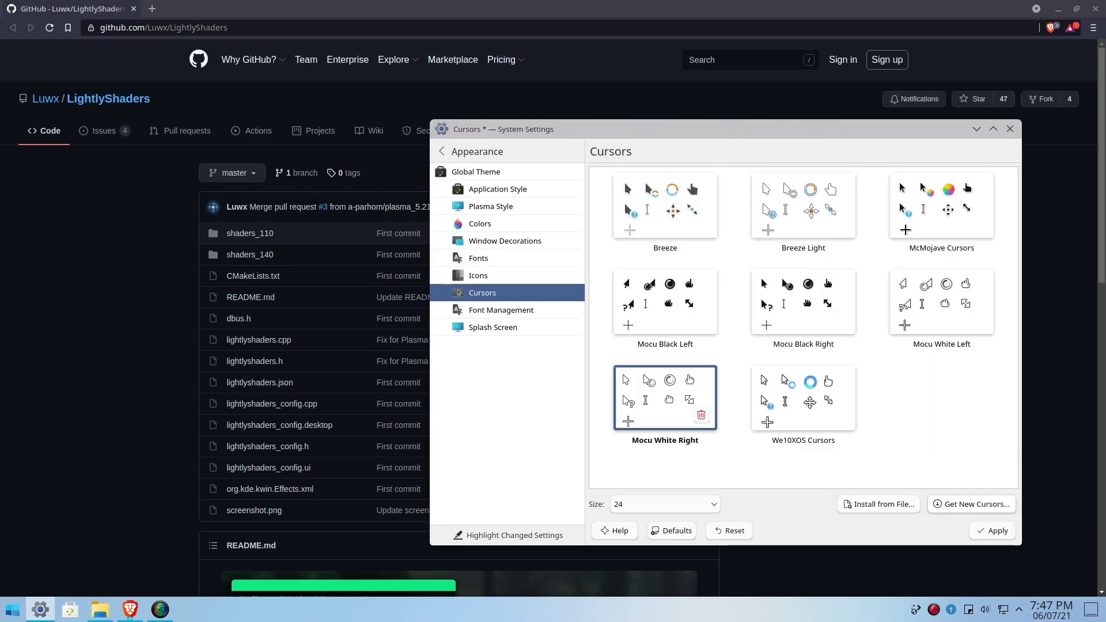
# Step: Go to the Fonts page in System Settings
pyautogui.click(490, 311)
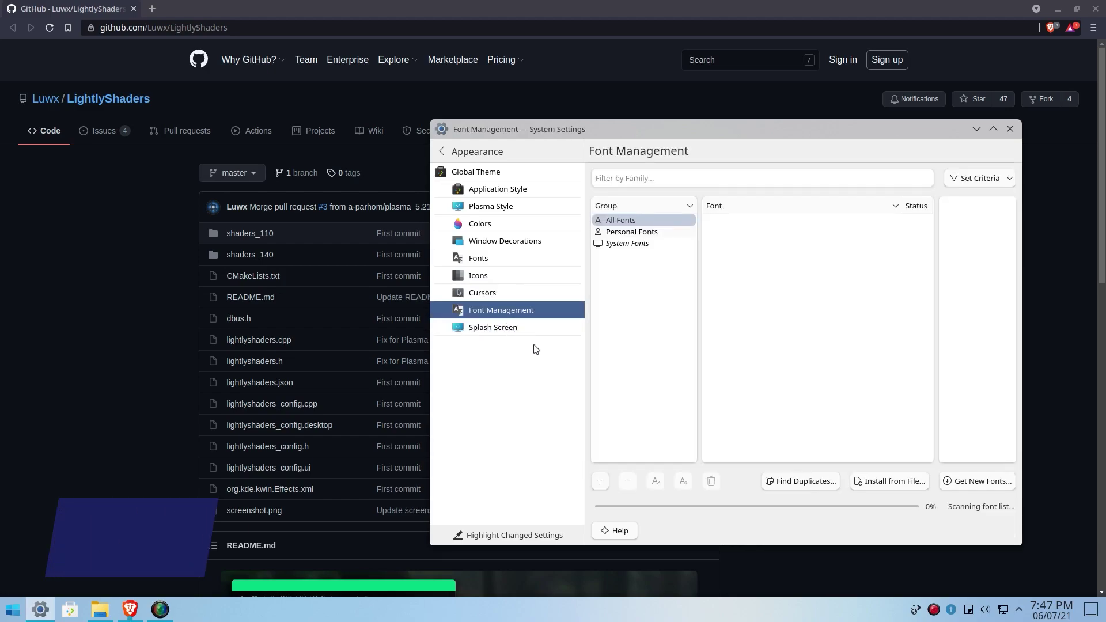
pyautogui.click(493, 327)
pyautogui.click(477, 260)
# Step: Search for 'google sans font github' in a new Brave tab and open the Google-Sans-Fonts repository
pyautogui.click(167, 10)
pyautogui.click(152, 9)
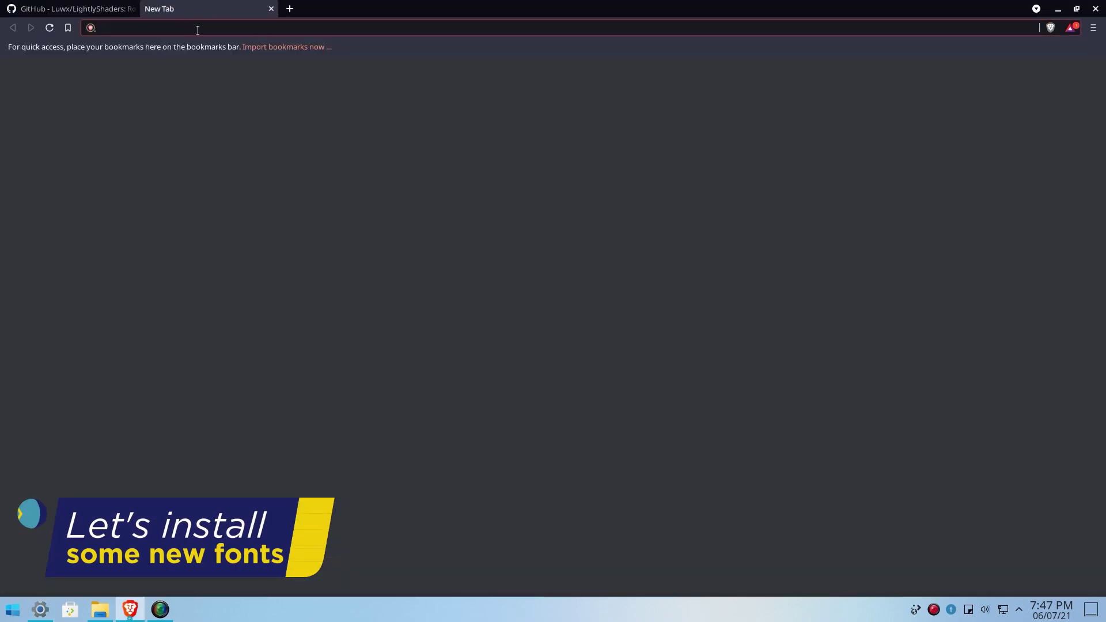
pyautogui.write('google sn')
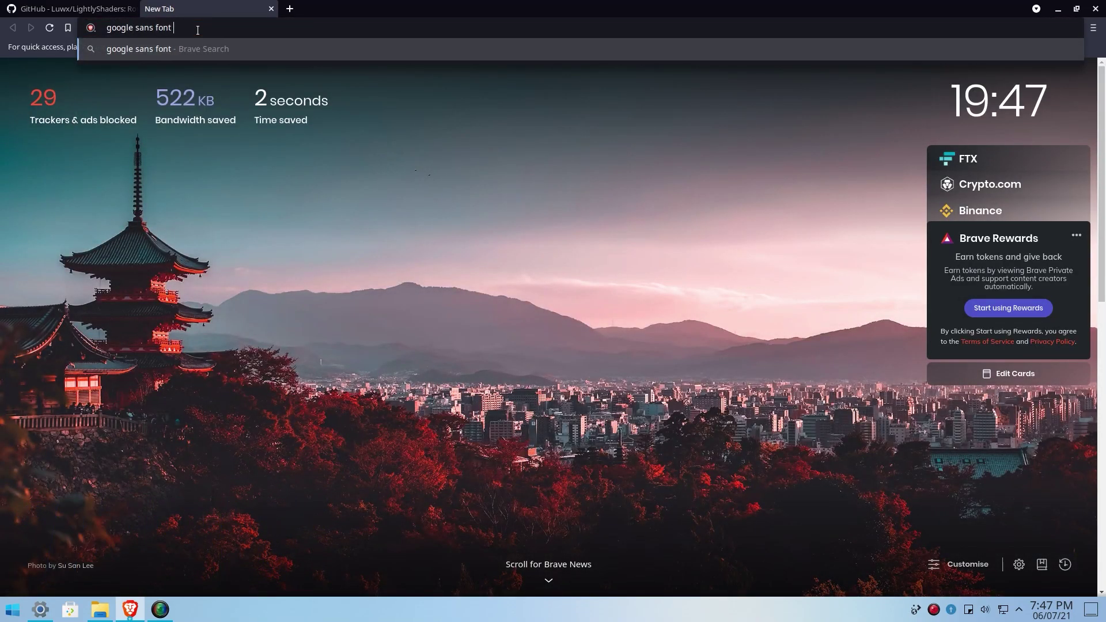
pyautogui.press('Return')
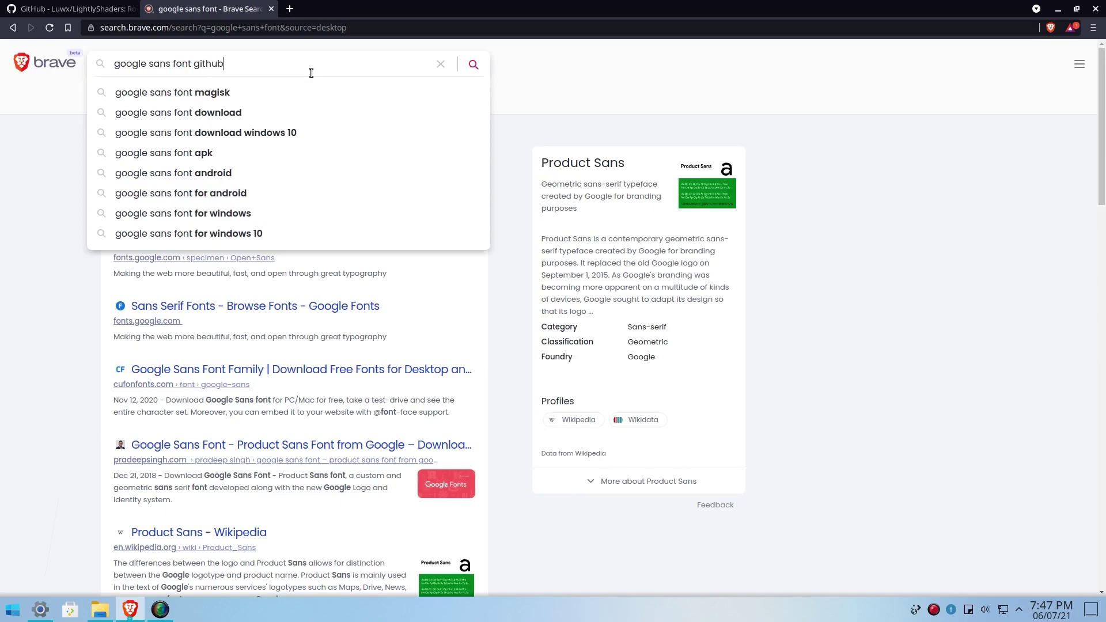
pyautogui.press('Return')
pyautogui.click(228, 170)
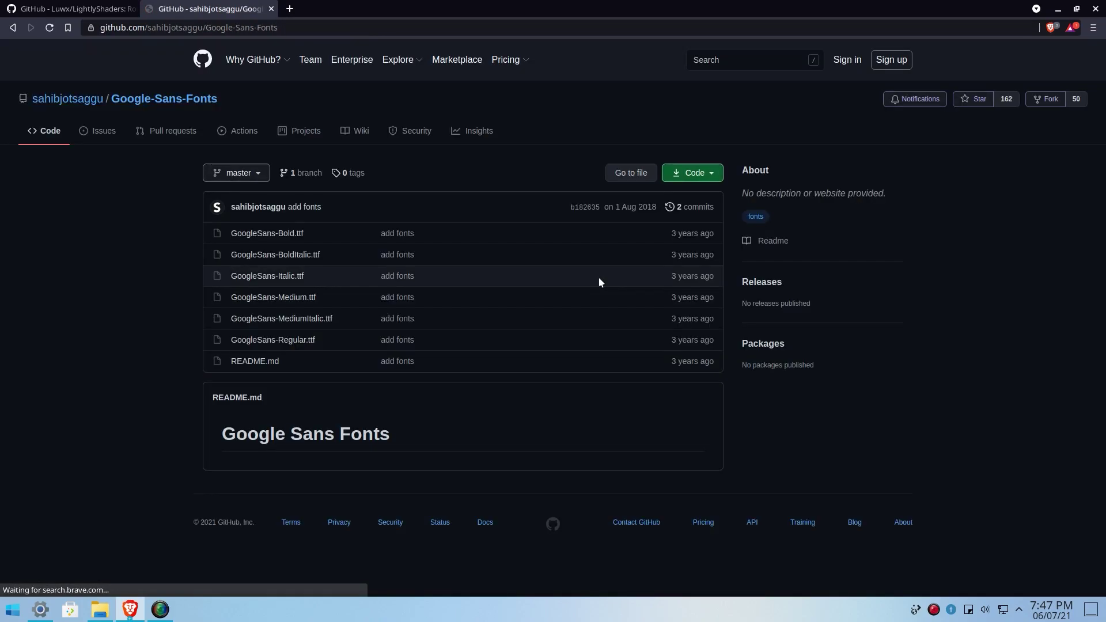
# Step: Download the repository as a ZIP and open the archive
pyautogui.click(695, 173)
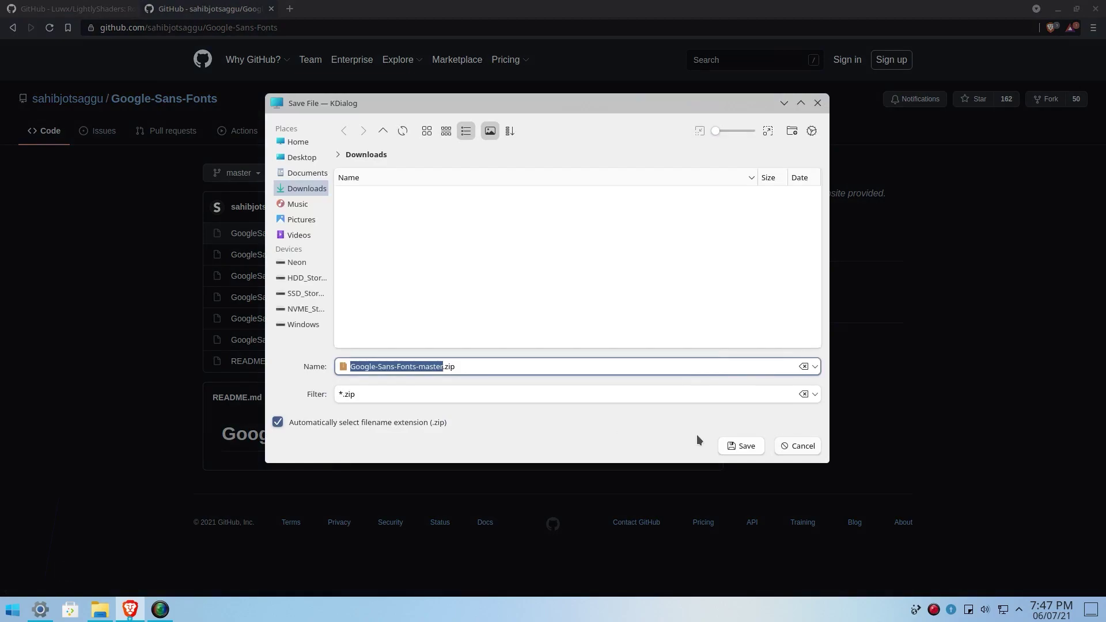
pyautogui.click(737, 447)
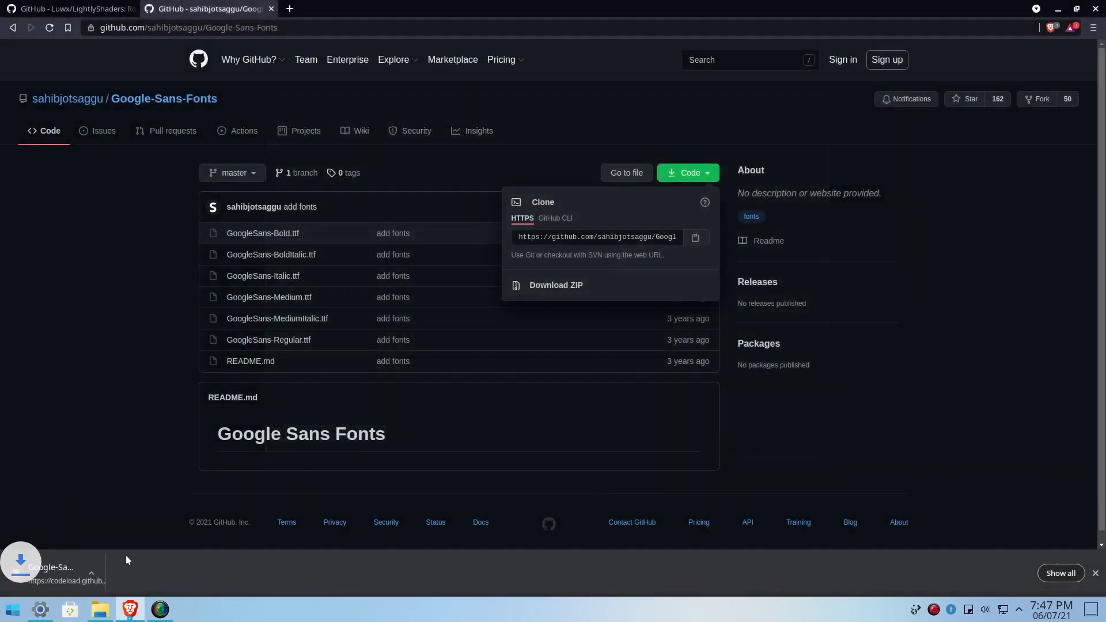
pyautogui.click(127, 562)
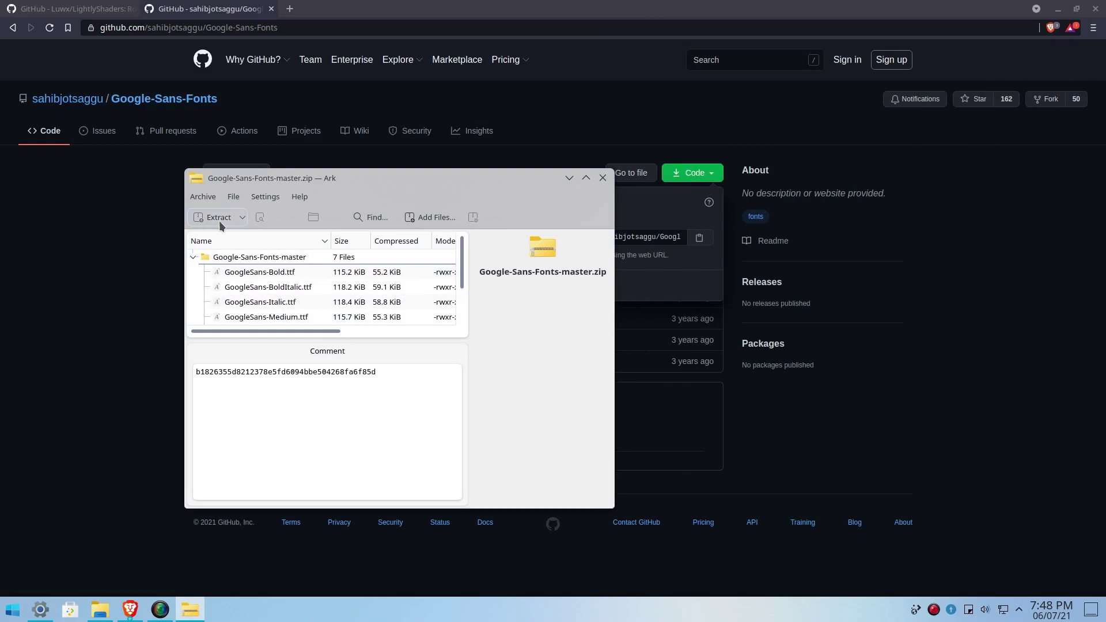
# Step: Extract the Google Sans archive into the Downloads folder
pyautogui.click(219, 224)
pyautogui.click(531, 439)
pyautogui.click(100, 609)
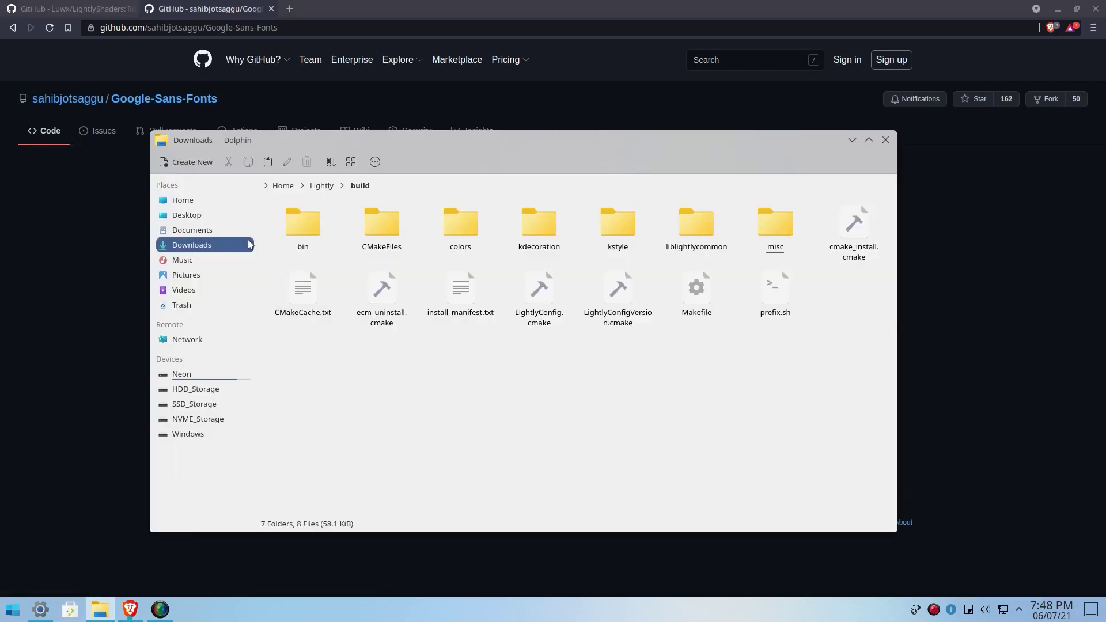
# Step: Install all six .ttf files from Google-Sans-Fonts-master, then close Dolphin
pyautogui.click(249, 245)
pyautogui.click(316, 257)
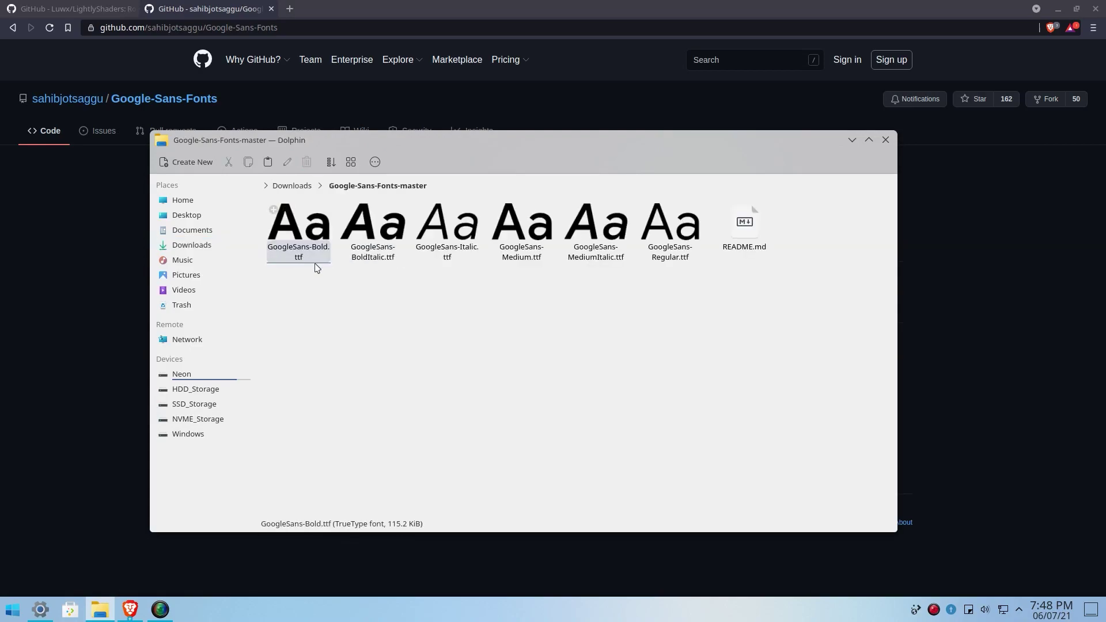
pyautogui.moveTo(292, 291); pyautogui.dragTo(653, 231)
pyautogui.rightClick(653, 231)
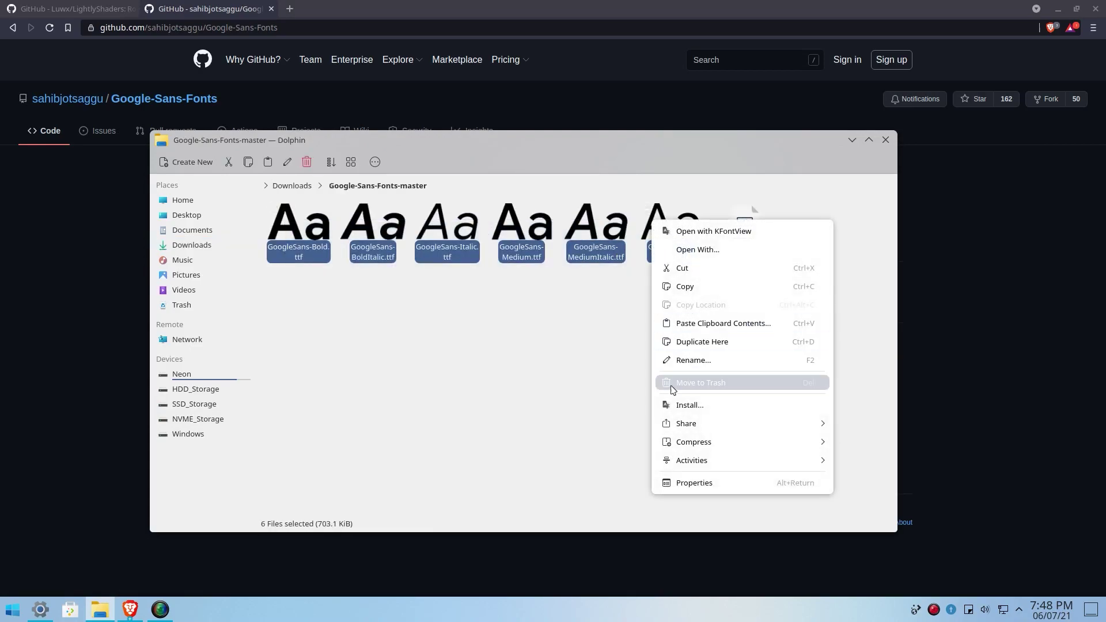
pyautogui.click(674, 405)
pyautogui.click(640, 306)
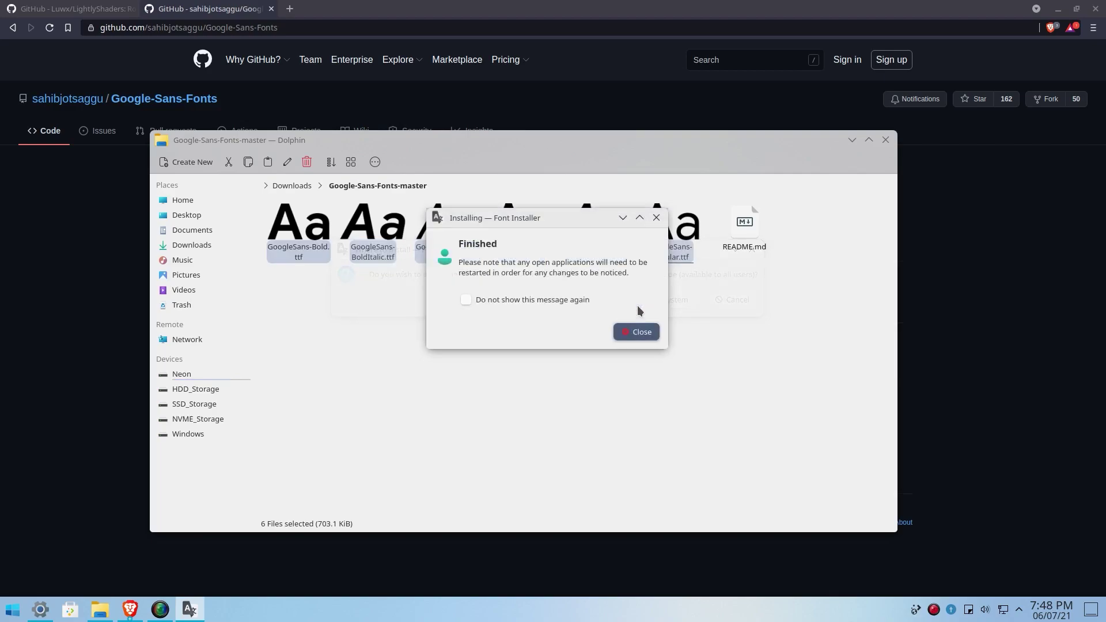
pyautogui.click(629, 334)
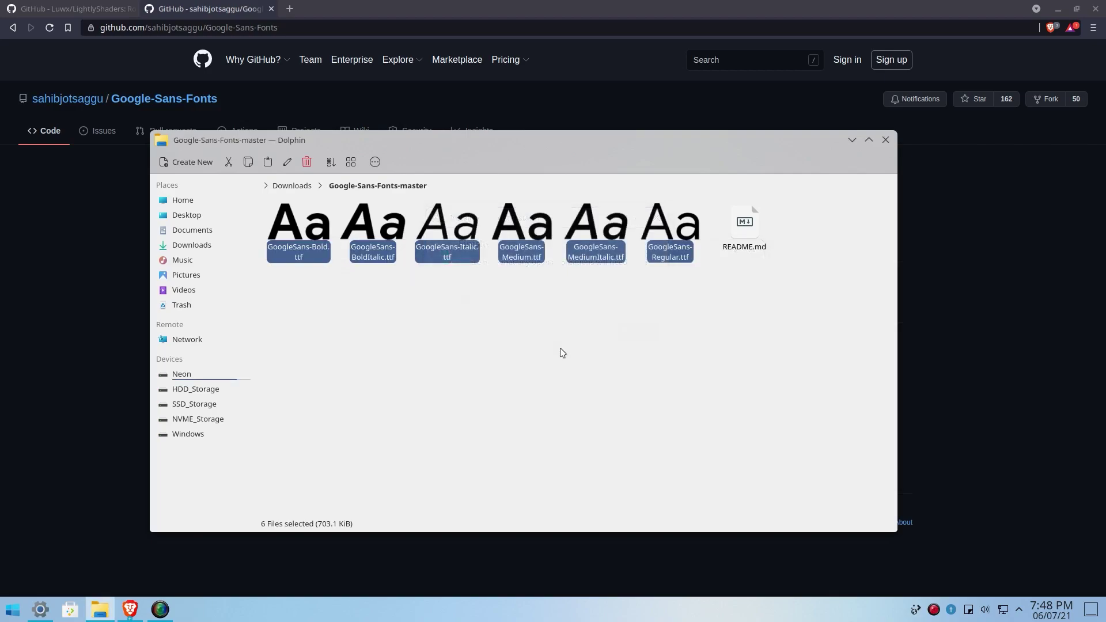
pyautogui.click(563, 350)
pyautogui.click(885, 142)
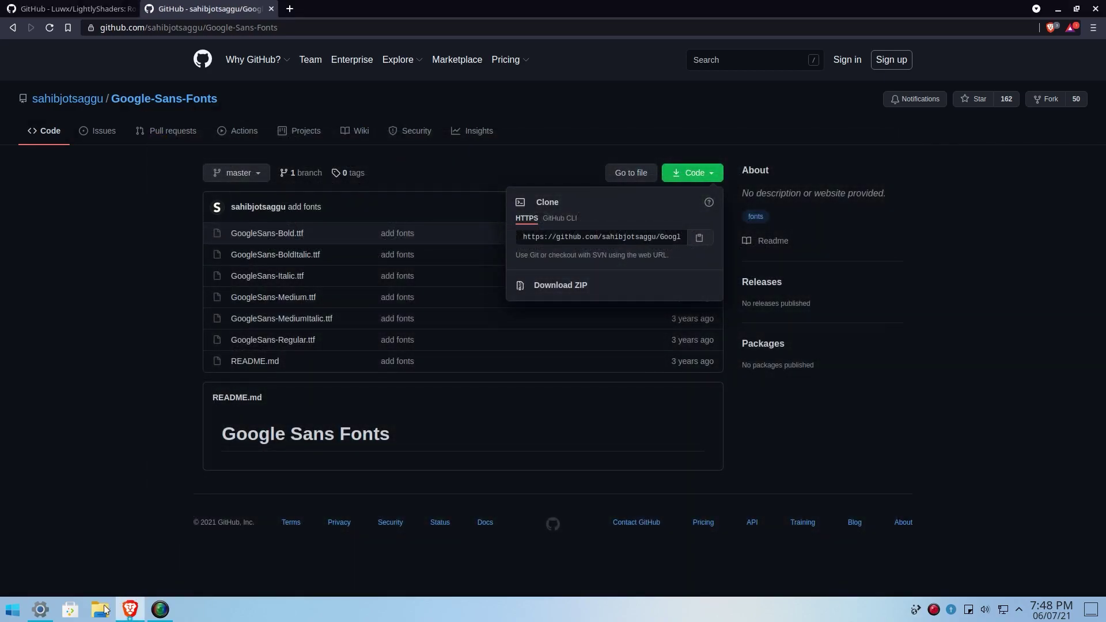
# Step: Set Google Sans for all font categories via Adjust All Fonts and apply it
pyautogui.click(40, 612)
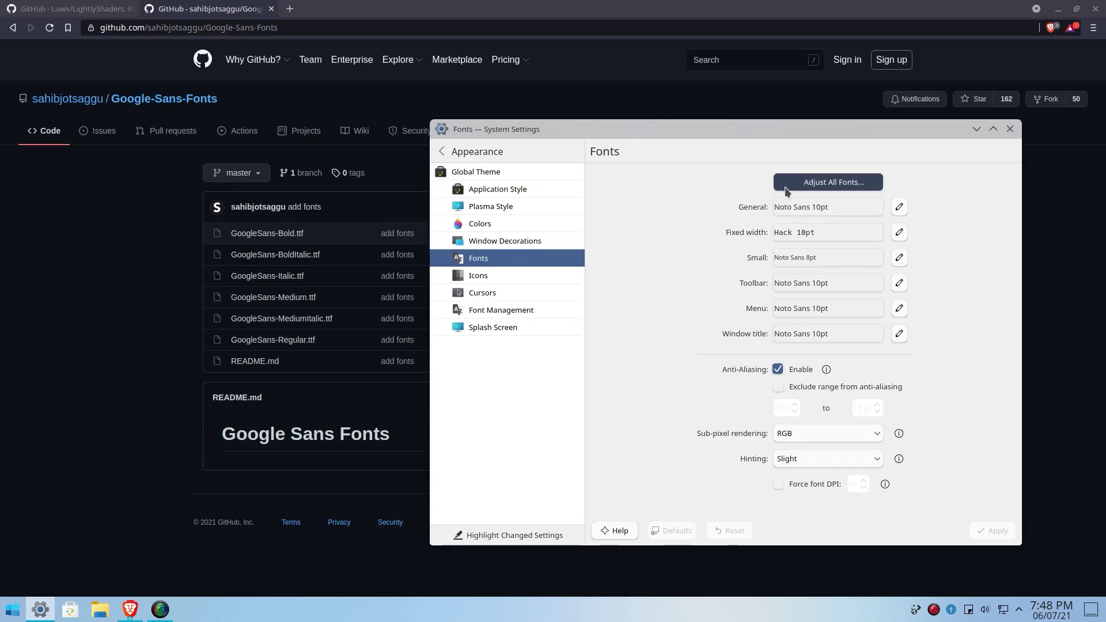
pyautogui.click(828, 182)
pyautogui.click(389, 160)
pyautogui.scroll(12, 418, 247)
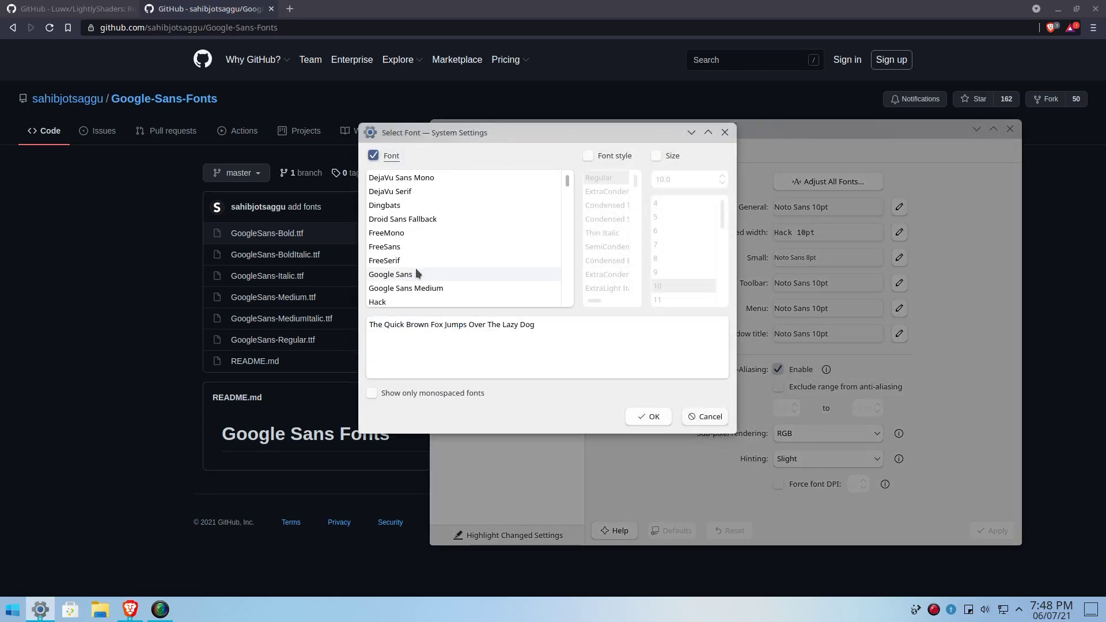
pyautogui.click(417, 246)
pyautogui.click(397, 233)
pyautogui.click(648, 416)
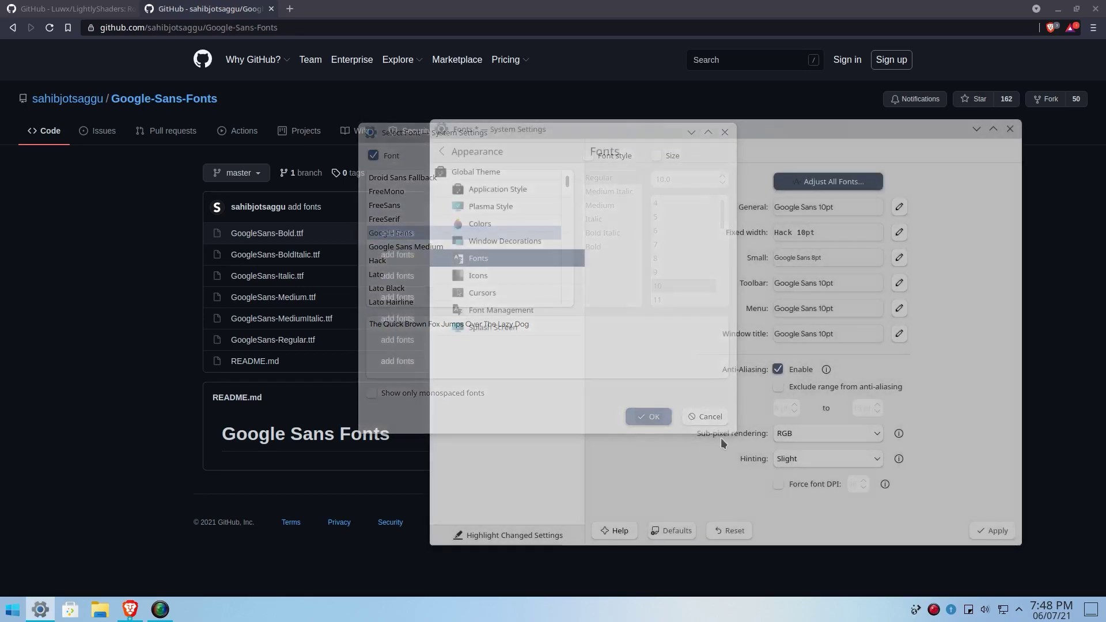
pyautogui.click(1012, 530)
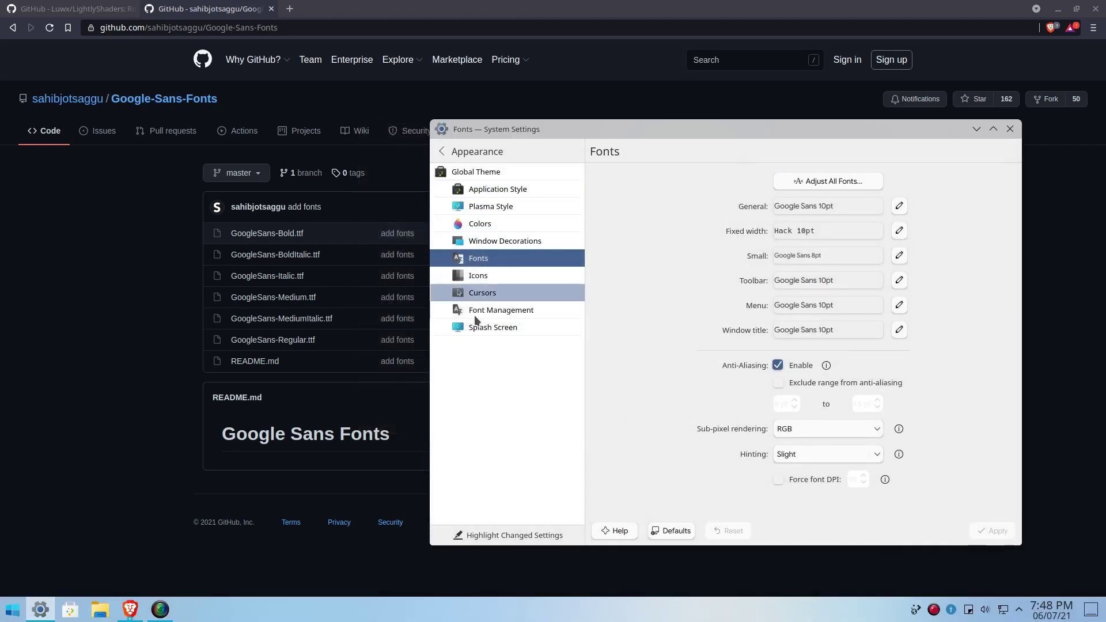
pyautogui.click(1010, 128)
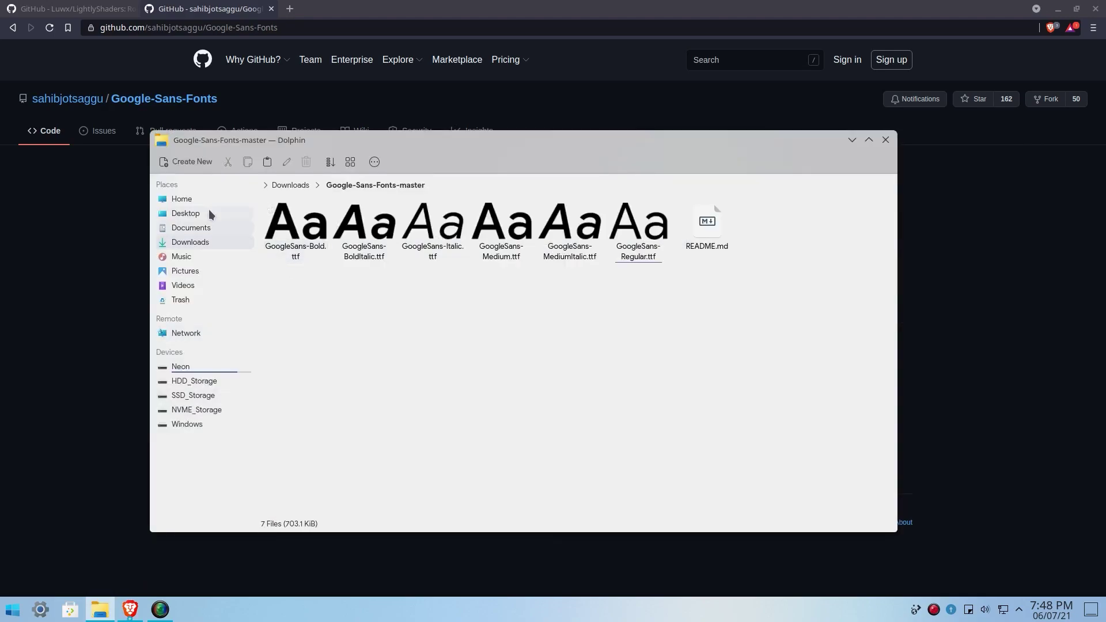
pyautogui.click(211, 201)
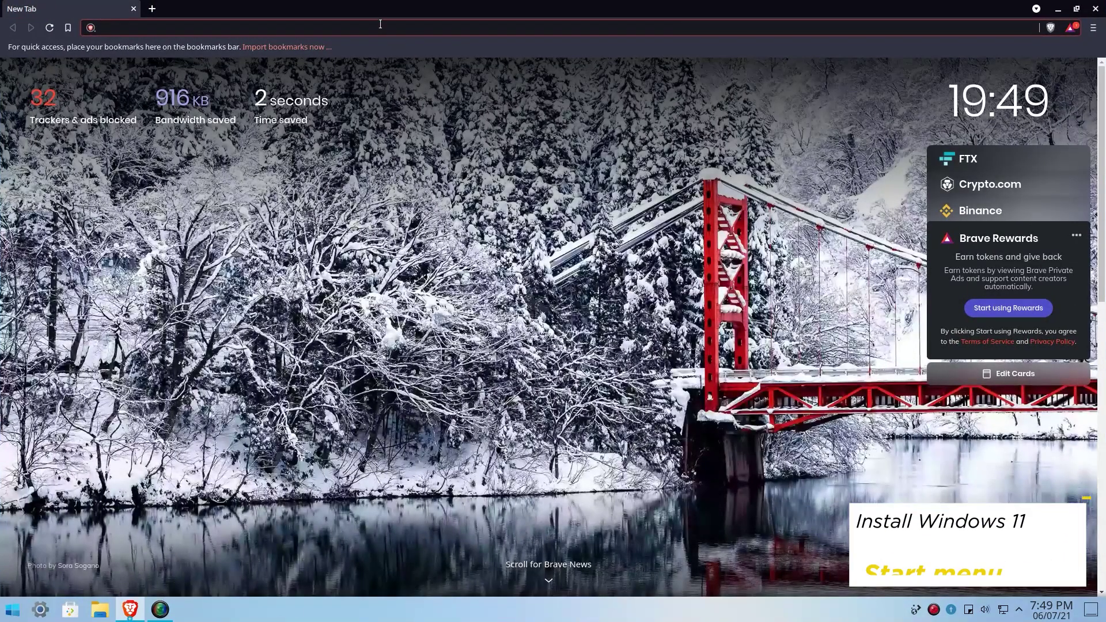
# Step: Search 'menui11 github' and open the Menu11 repository on GitHub
pyautogui.write('men')
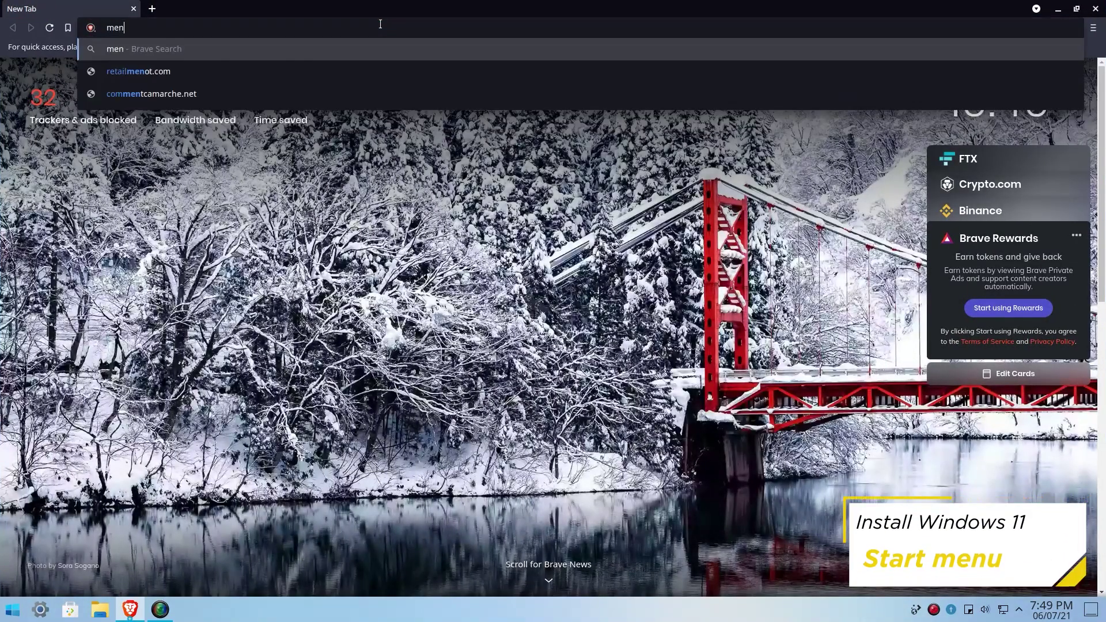
pyautogui.write('ui11 github')
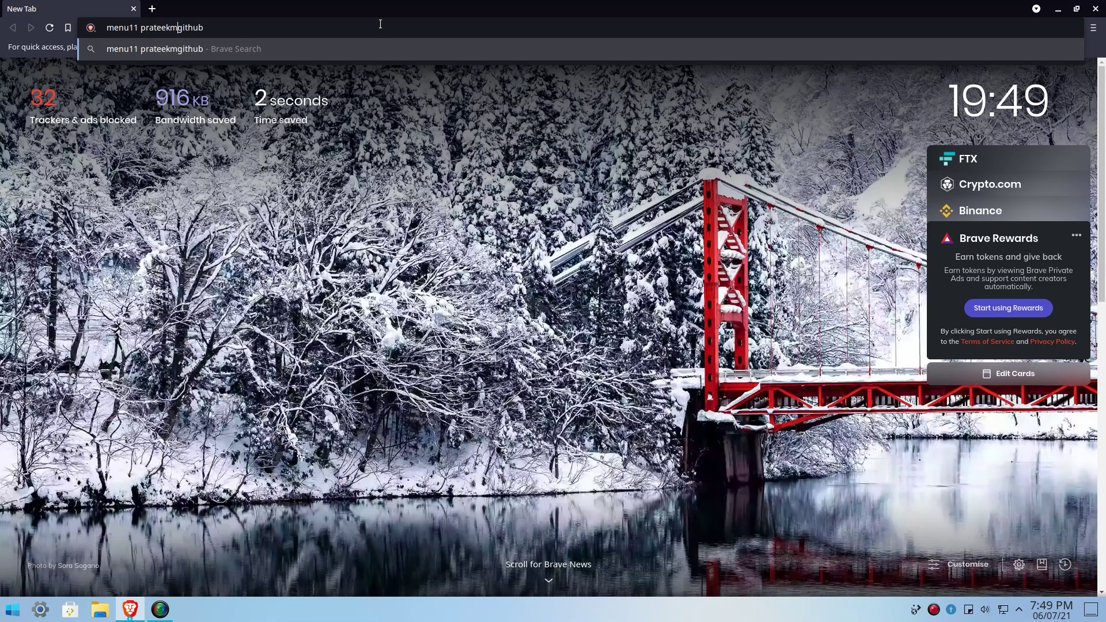
pyautogui.press('Return')
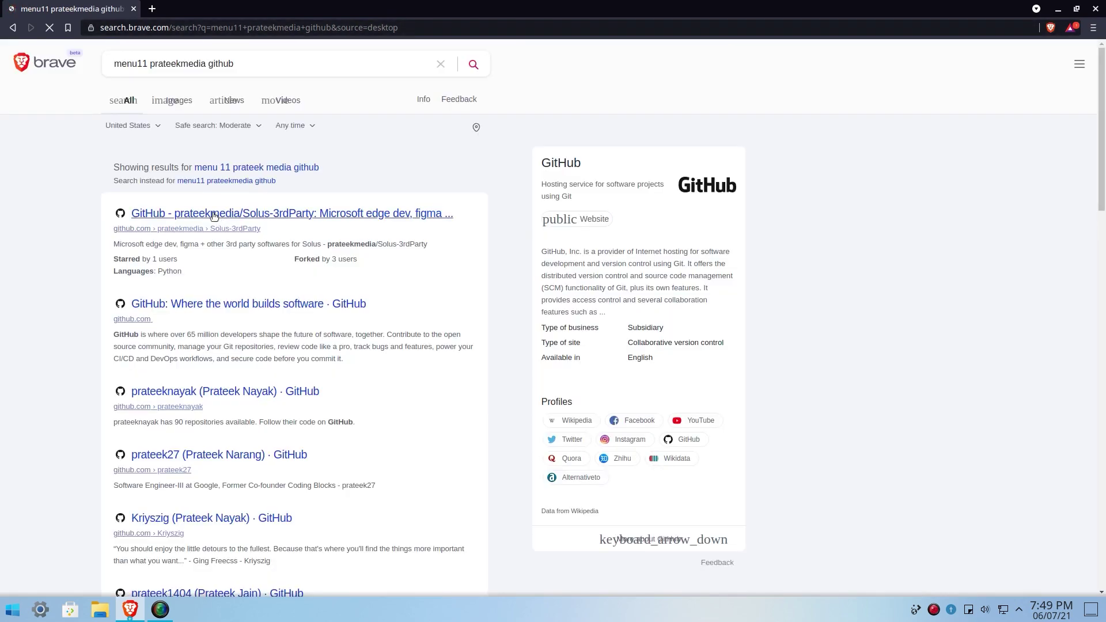
pyautogui.click(248, 213)
pyautogui.click(383, 180)
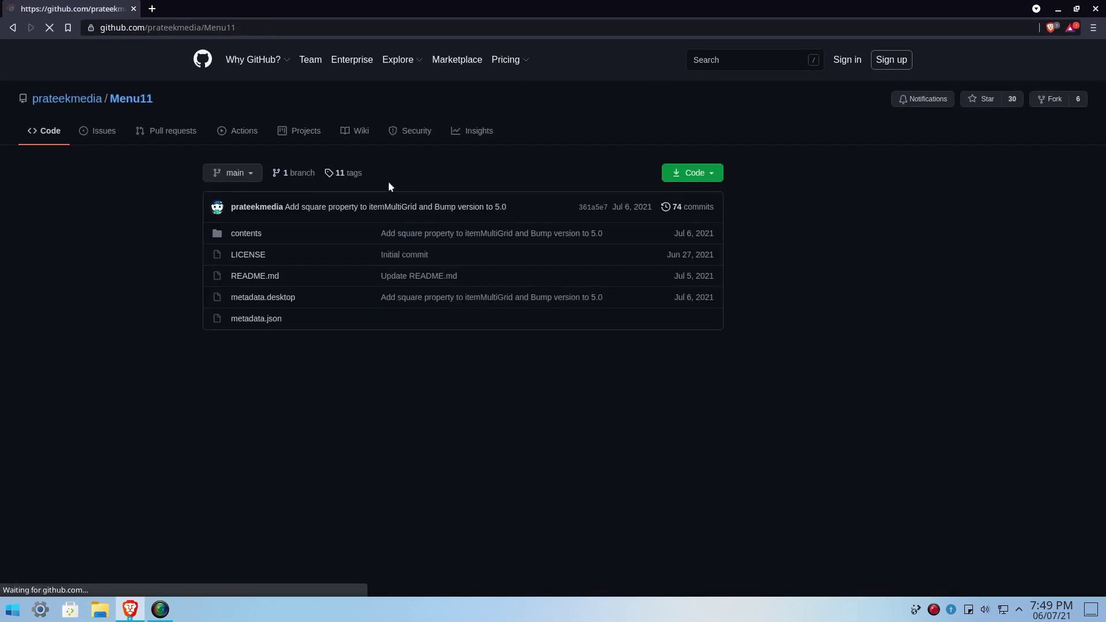
pyautogui.click(697, 173)
pyautogui.scroll(-3, 720, 259)
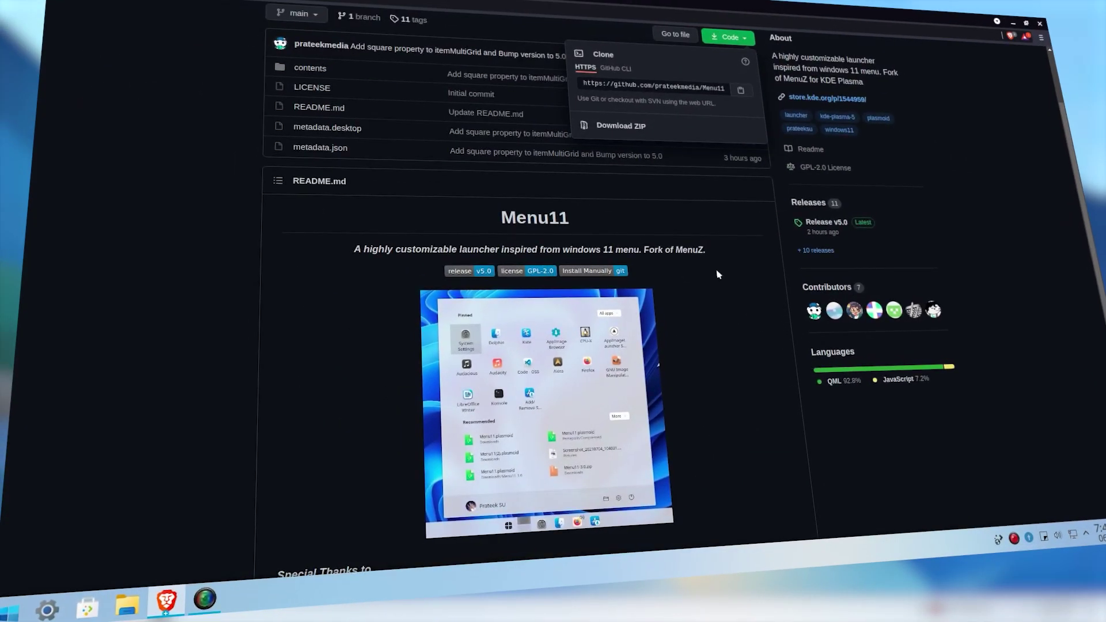
pyautogui.click(717, 275)
# Step: Copy the README's git clone command into a new Konsole and run it
pyautogui.scroll(-4, 691, 288)
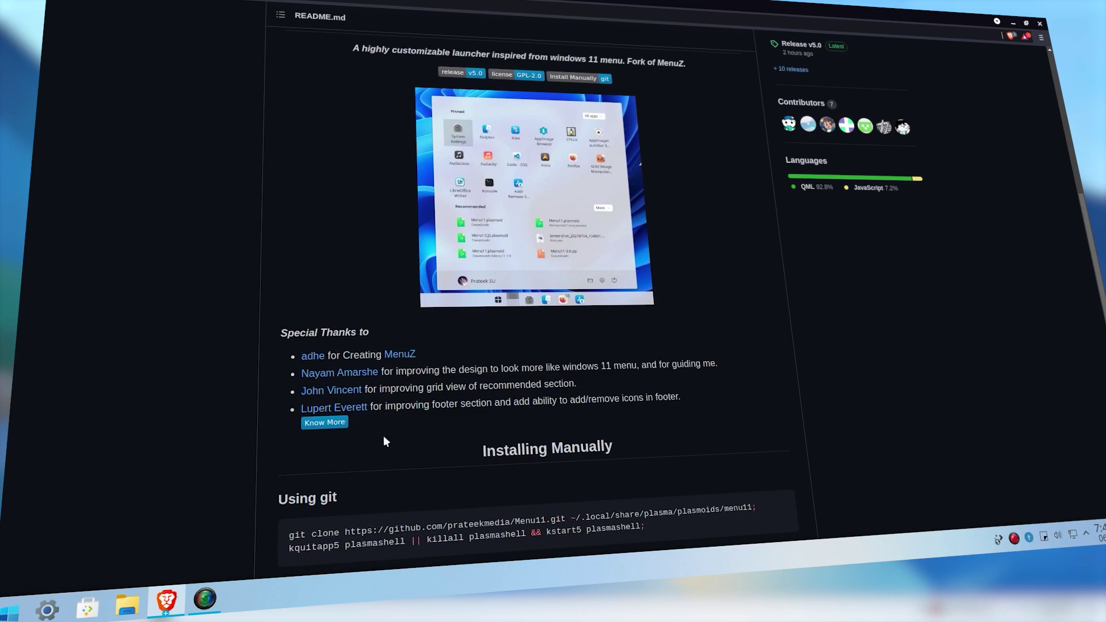
pyautogui.scroll(-2, 476, 397)
pyautogui.tripleClick(413, 421)
pyautogui.rightClick(433, 427)
pyautogui.click(434, 430)
pyautogui.hotkey('ctrl', 'alt', 't')
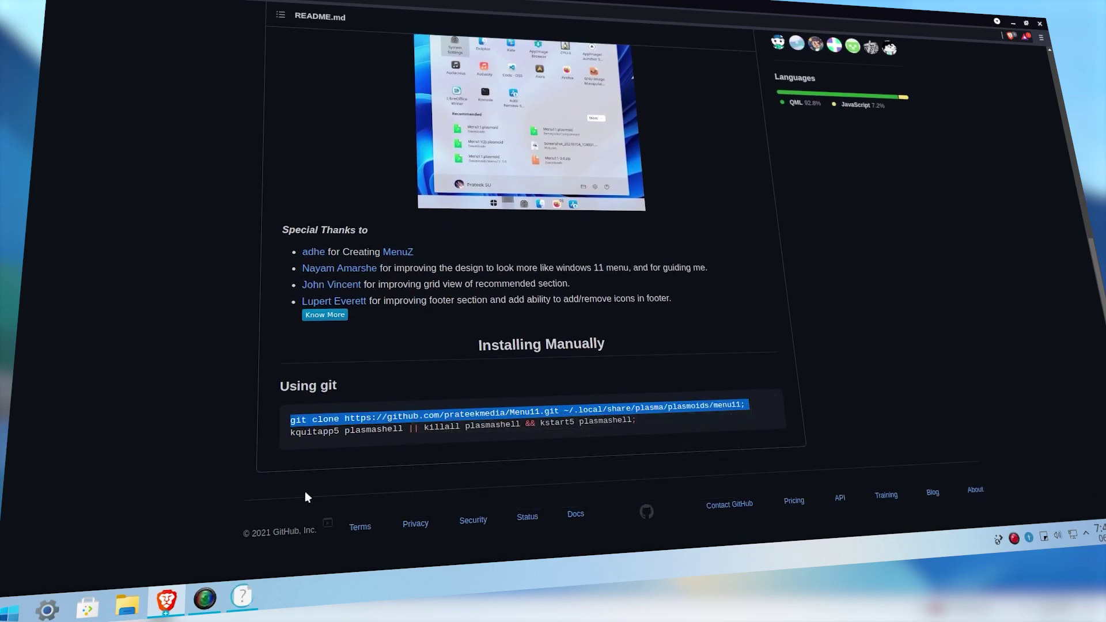
pyautogui.hotkey('ctrl', 'shift', 'v')
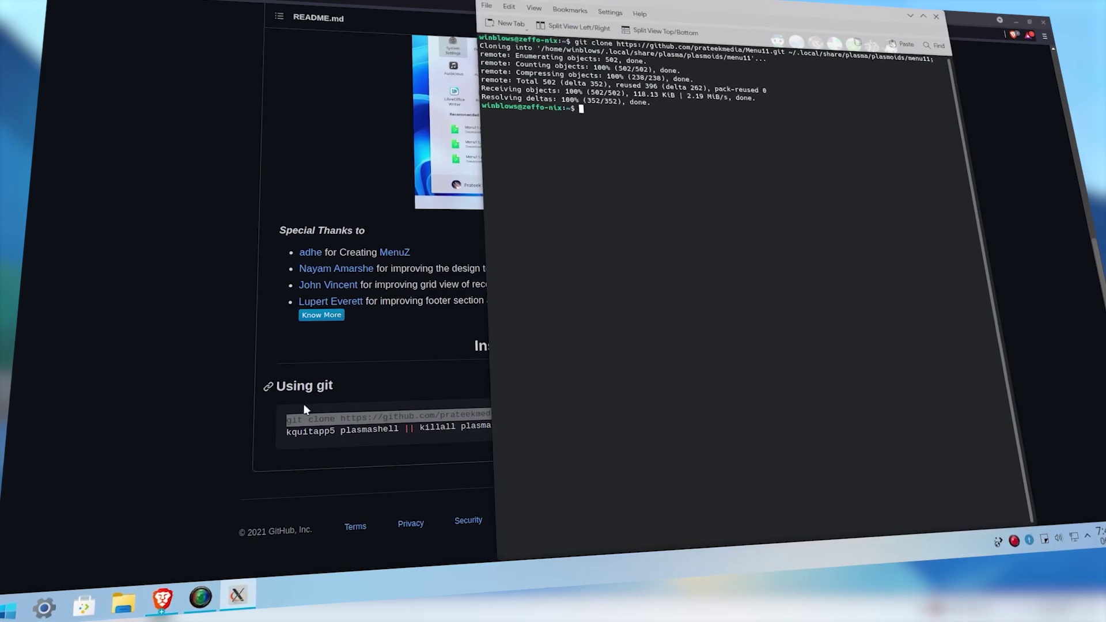
# Step: Run the README's kquitapp5 plasmashell / kstart5 plasmashell line in Konsole to restart Plasma
pyautogui.tripleClick(352, 433)
pyautogui.hotkey('ctrl', 'c')
pyautogui.hotkey('alt', 'Tab')
pyautogui.hotkey('ctrl', 'shift', 'v')
pyautogui.press('Return')
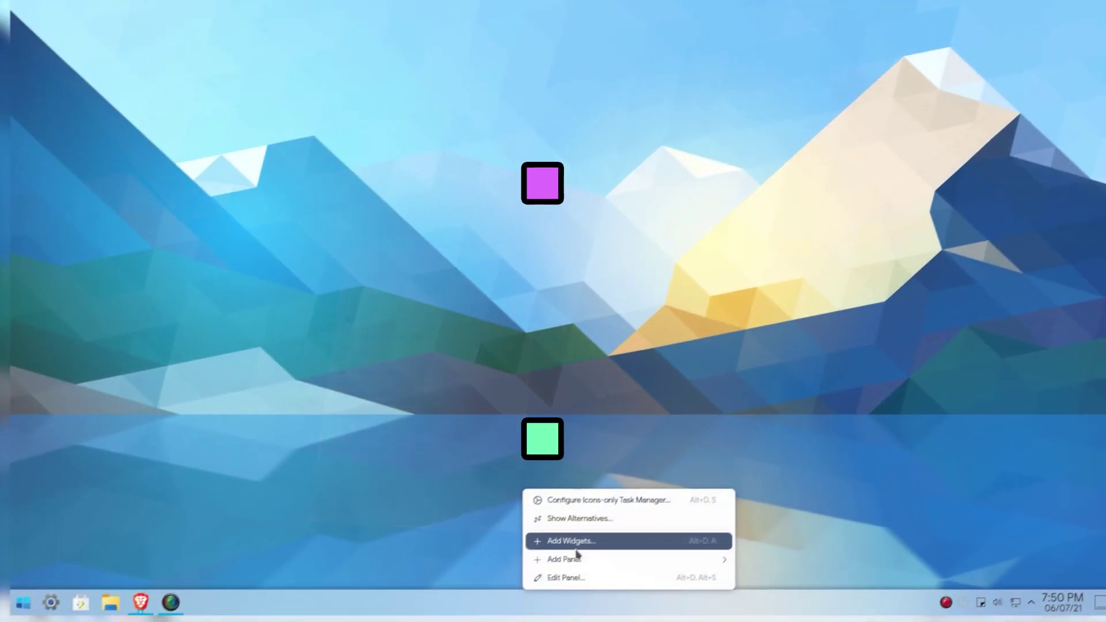
# Step: Remove the default bottom panel via Edit Panel > More Options > Remove Panel
pyautogui.moveTo(691, 545)
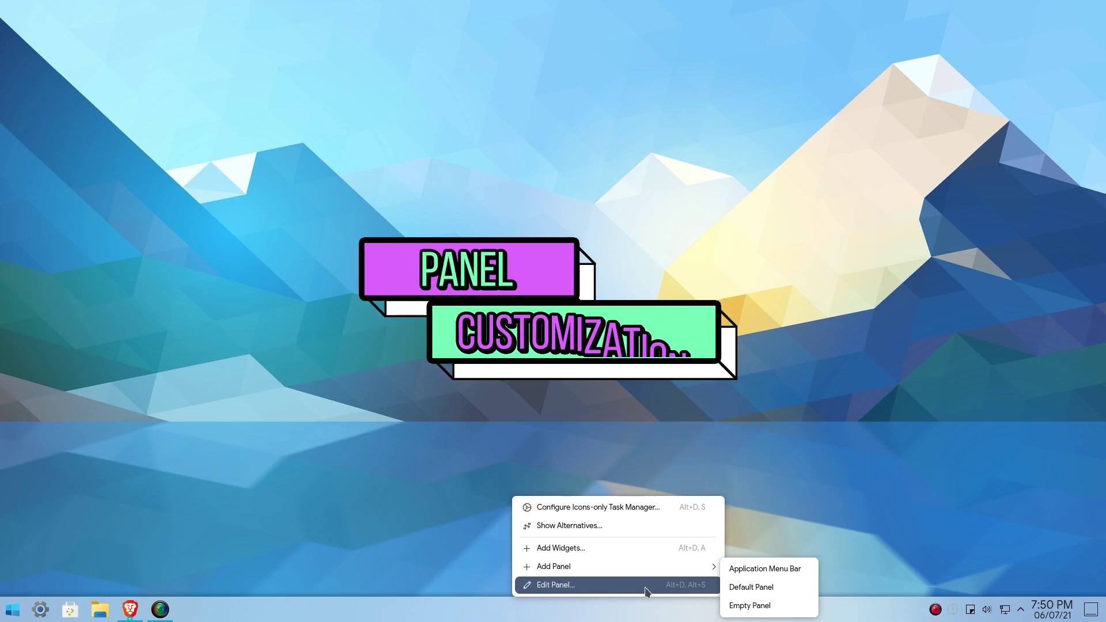
pyautogui.click(645, 586)
pyautogui.click(1044, 569)
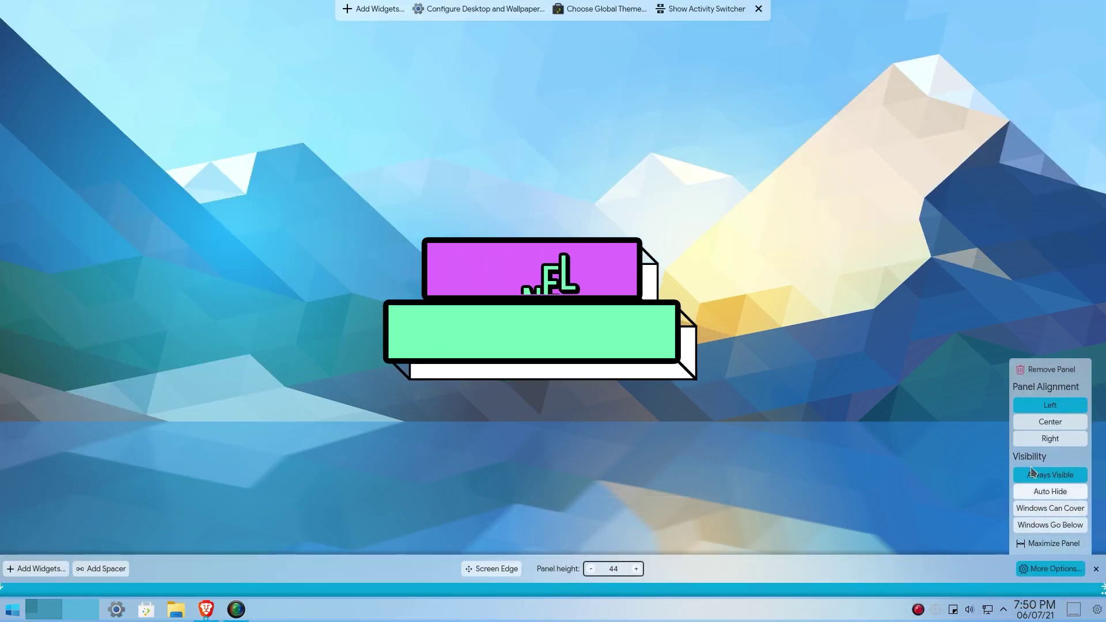
pyautogui.click(1072, 370)
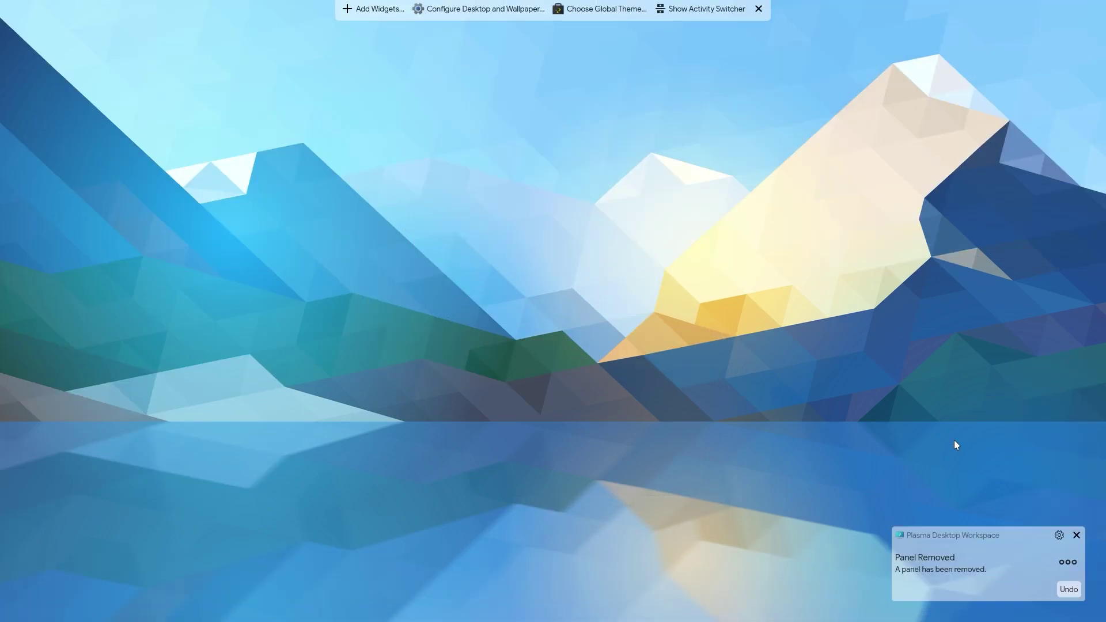
# Step: Leave desktop edit mode and launch Latte Dock from KRunner
pyautogui.rightClick(419, 188)
pyautogui.click(296, 190)
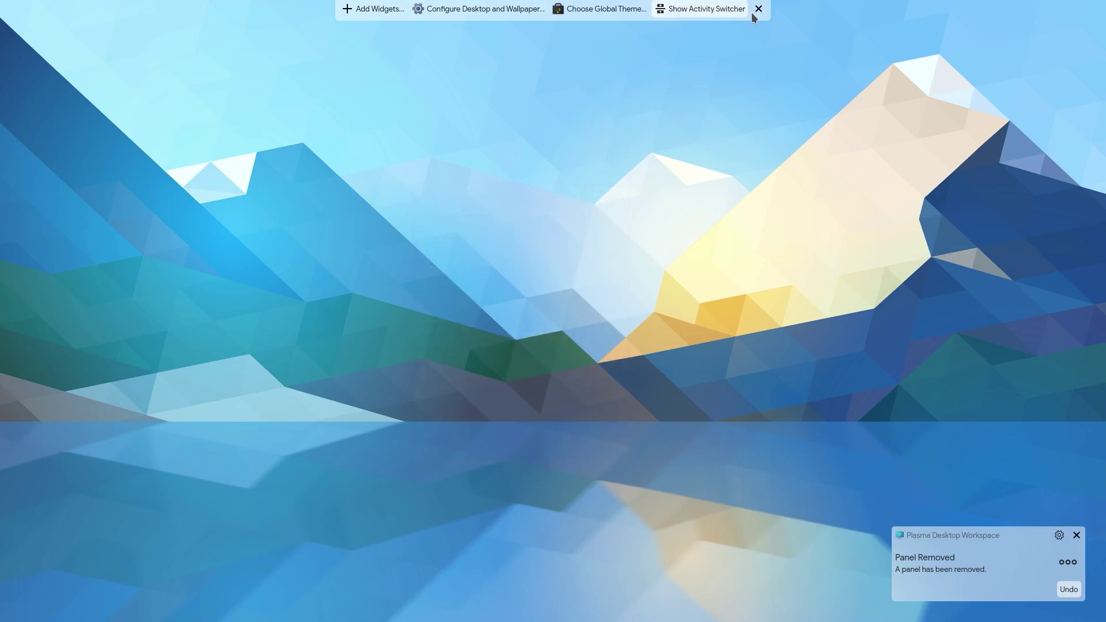
pyautogui.click(759, 8)
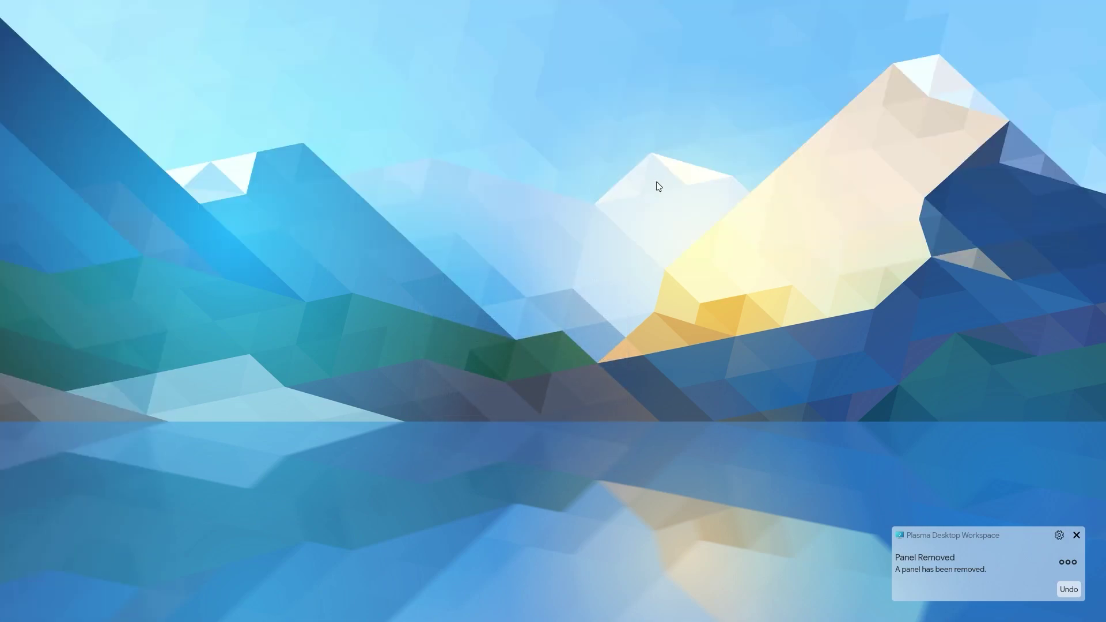
pyautogui.write('tte')
pyautogui.click(530, 34)
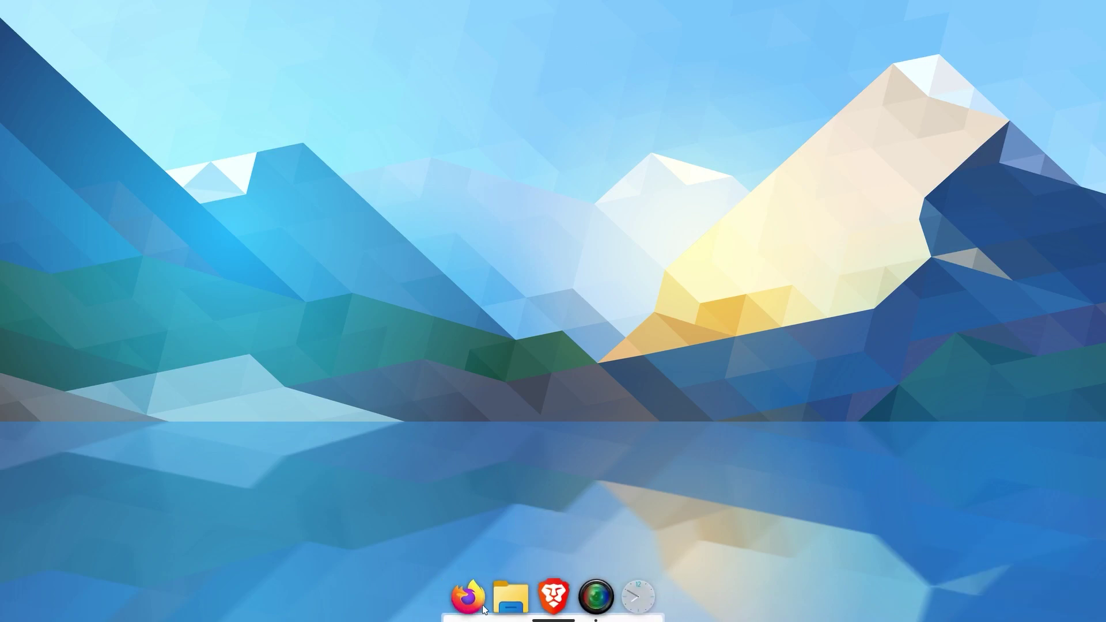
# Step: In Advanced dock settings, make the dock a full-width Panel with background opacity lowered to 80%
pyautogui.rightClick(557, 593)
pyautogui.click(578, 492)
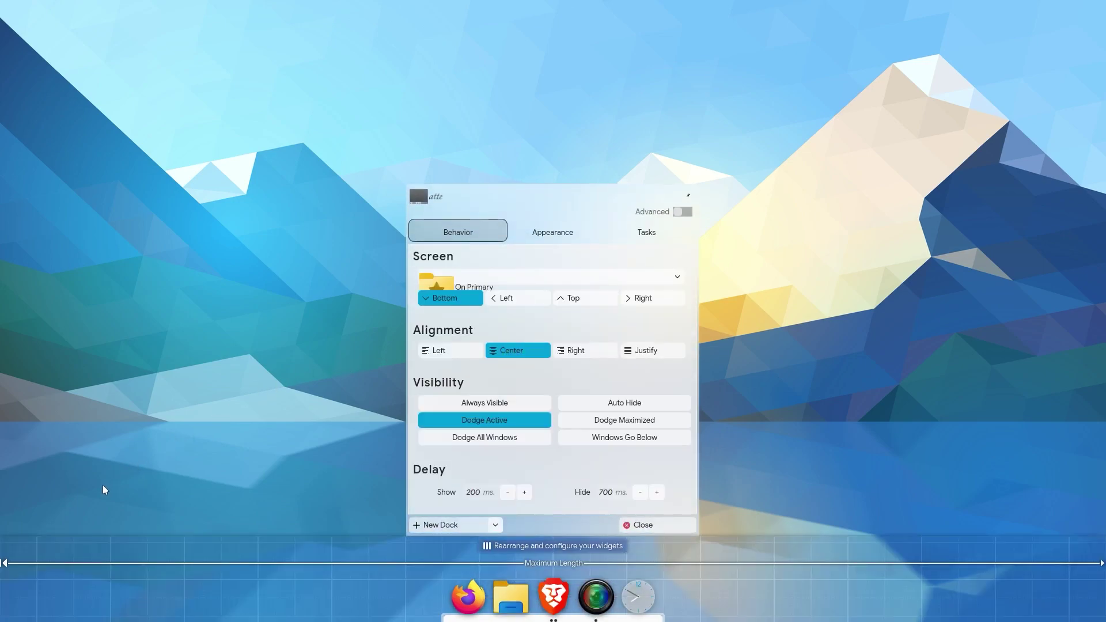
pyautogui.click(680, 213)
pyautogui.click(54, 525)
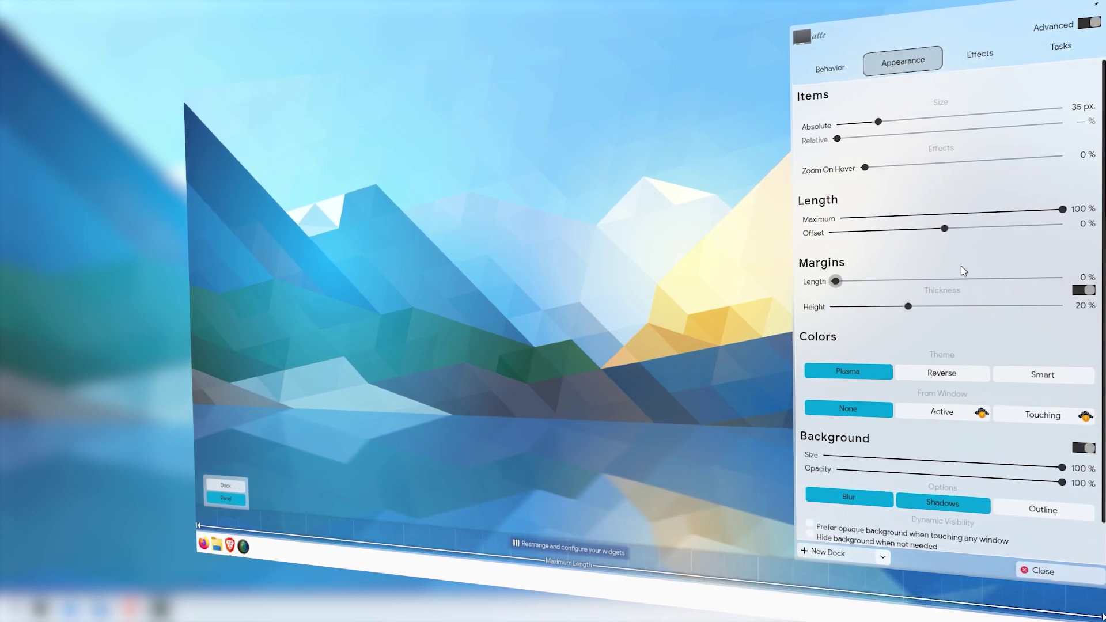
pyautogui.scroll(-1, 833, 282)
pyautogui.moveTo(1062, 440); pyautogui.dragTo(931, 436)
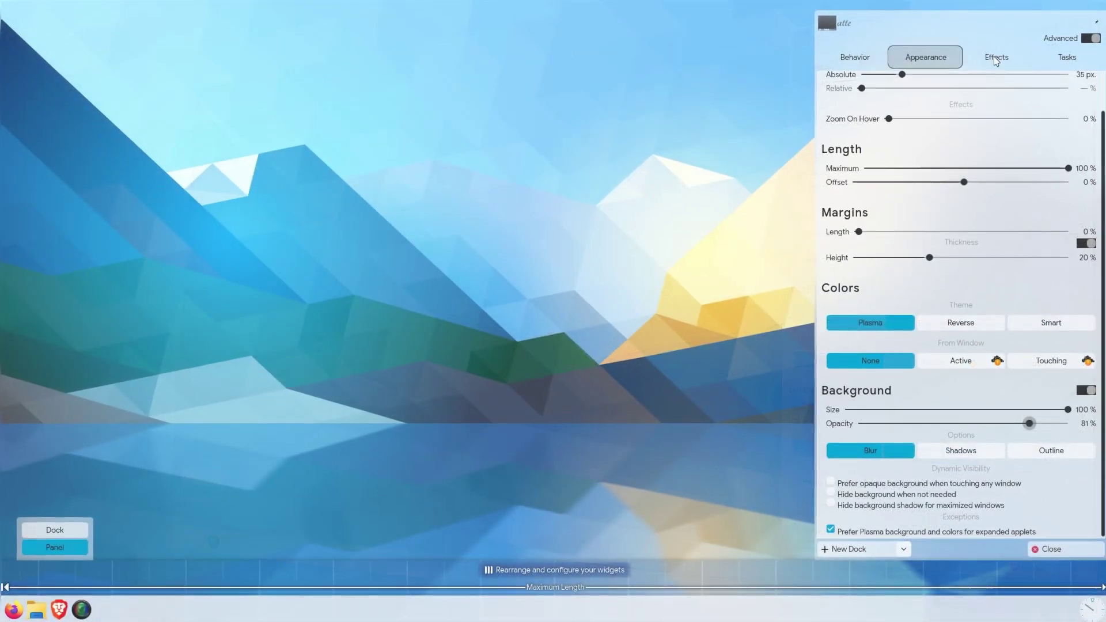
# Step: On the Effects page, browse downloadable indicators to get the Win10 Indicator
pyautogui.click(996, 58)
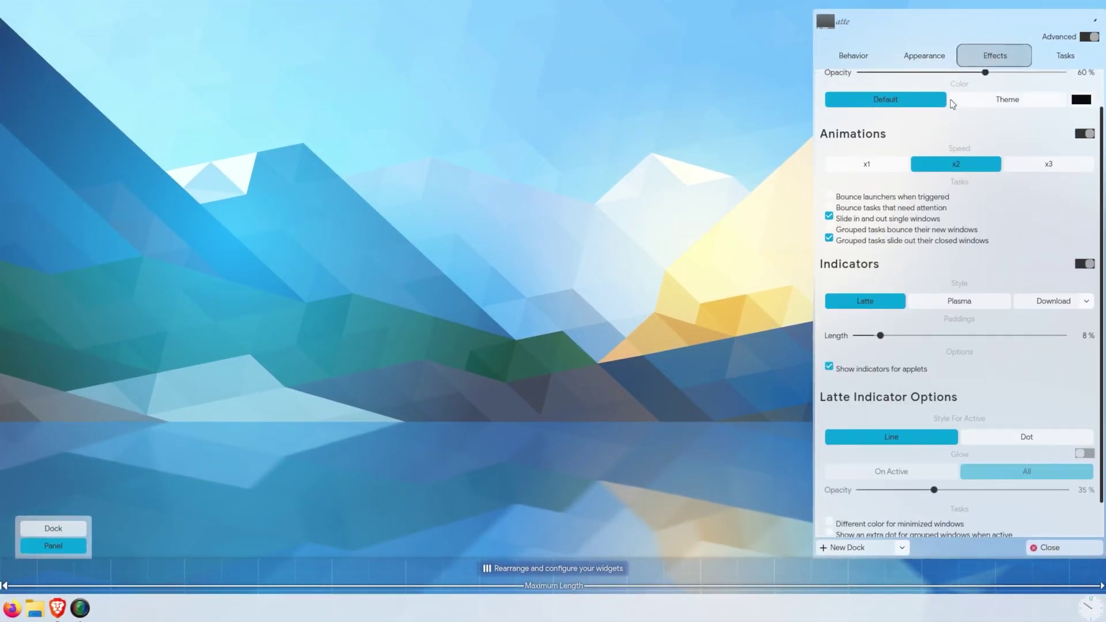
pyautogui.scroll(1, 889, 253)
pyautogui.scroll(-2, 887, 267)
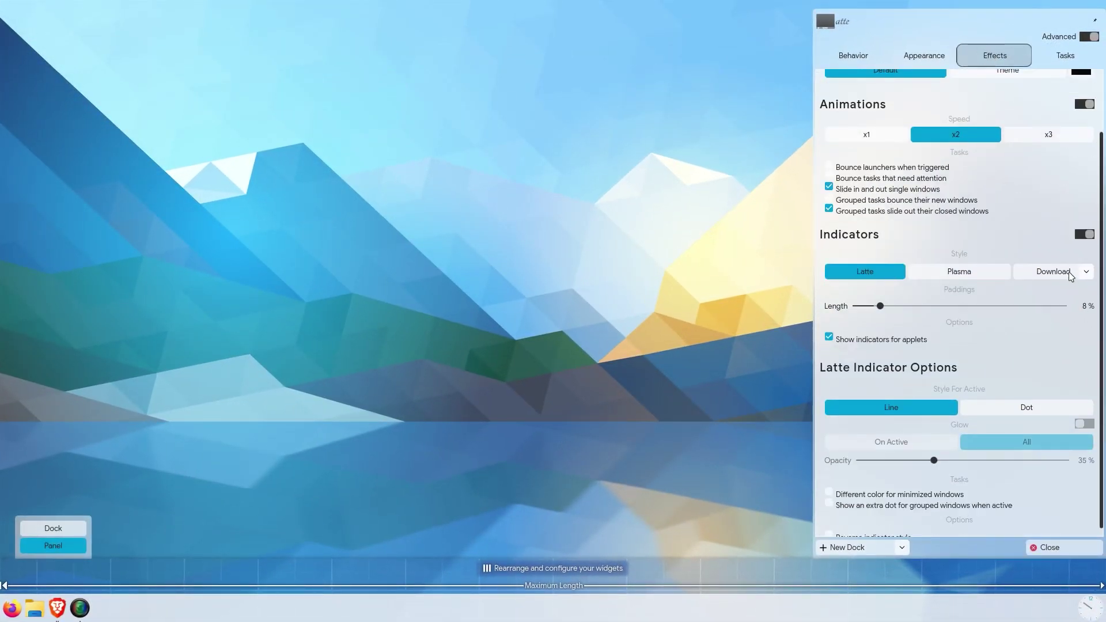
pyautogui.click(1068, 274)
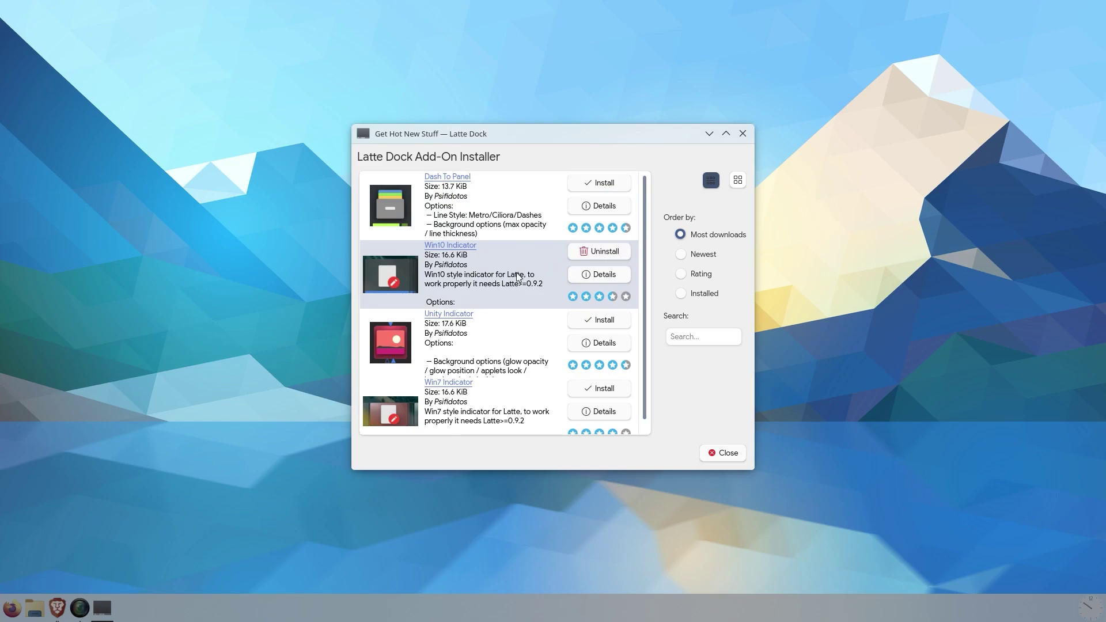
# Step: Search widgets for 'menu' and place Menu 11 at the left end of the panel
pyautogui.click(722, 453)
pyautogui.rightClick(666, 593)
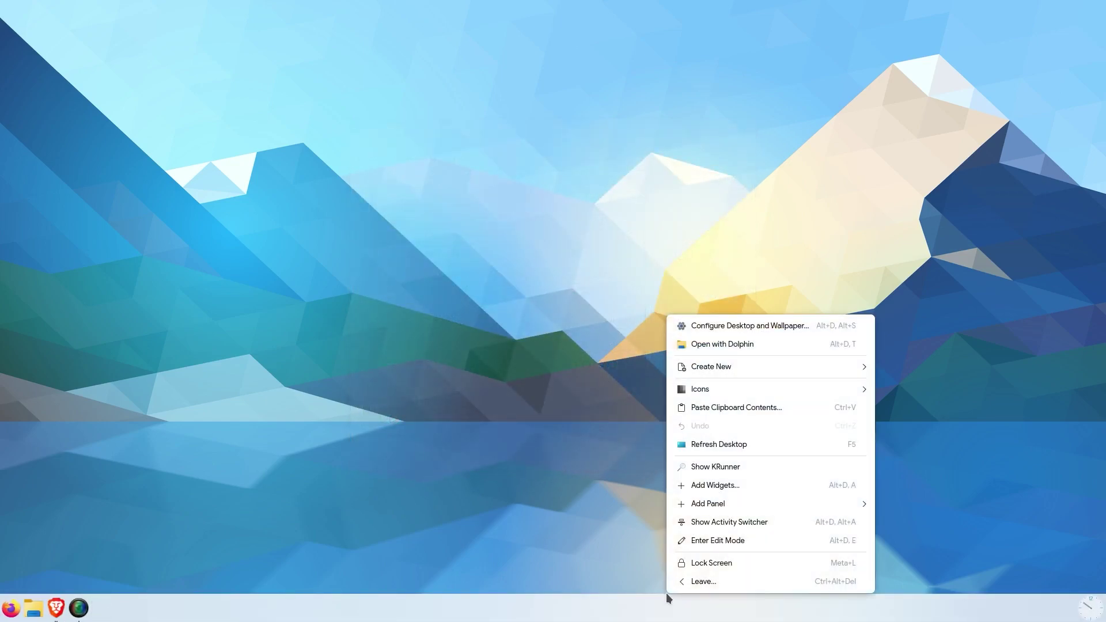
pyautogui.rightClick(667, 605)
pyautogui.click(622, 568)
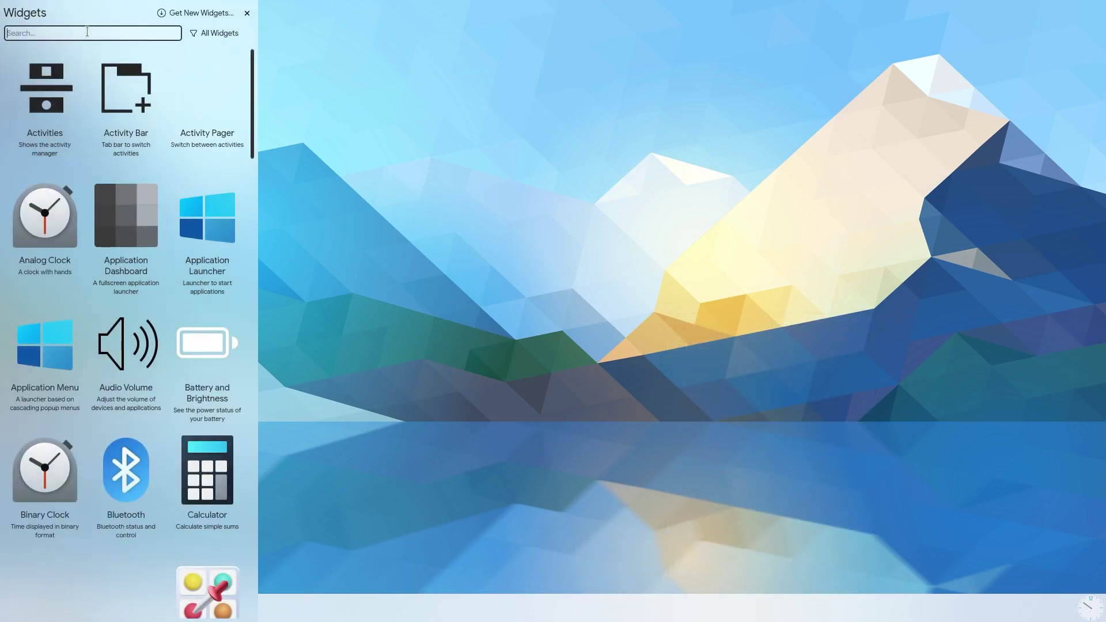
pyautogui.write('menu')
pyautogui.moveTo(208, 87); pyautogui.dragTo(87, 619)
pyautogui.moveTo(19, 618); pyautogui.dragTo(18, 610)
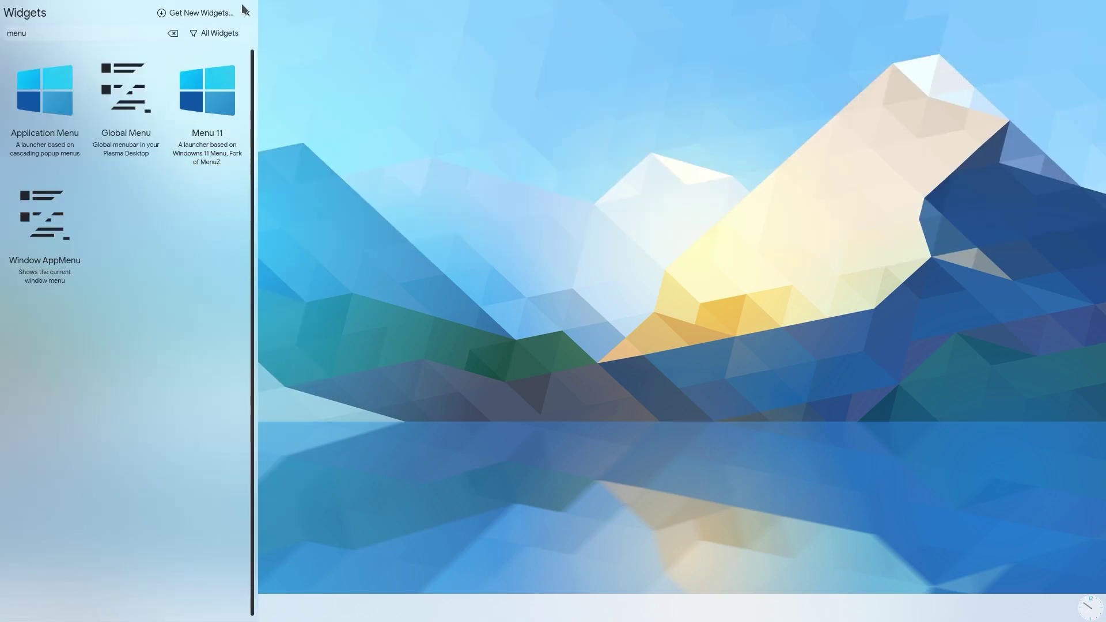
# Step: Close the widget browser and bring the panel's dock settings back up
pyautogui.press('Escape')
pyautogui.rightClick(534, 609)
pyautogui.press('Escape')
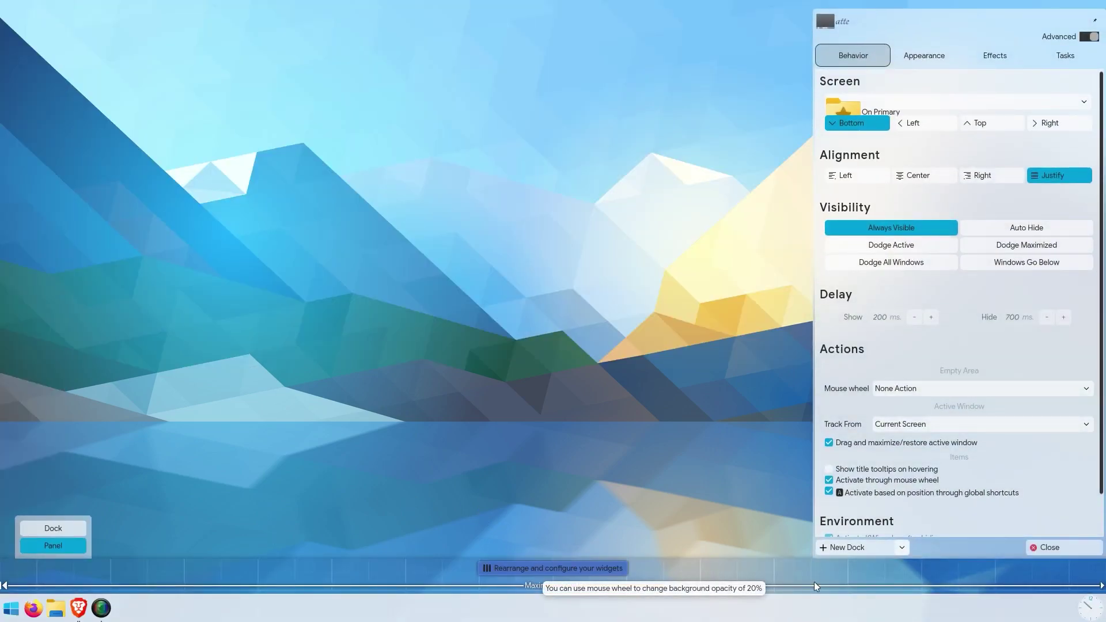
# Step: Move the left justify splitter after Menu 11, remove the Analog Clock, and close settings
pyautogui.click(925, 46)
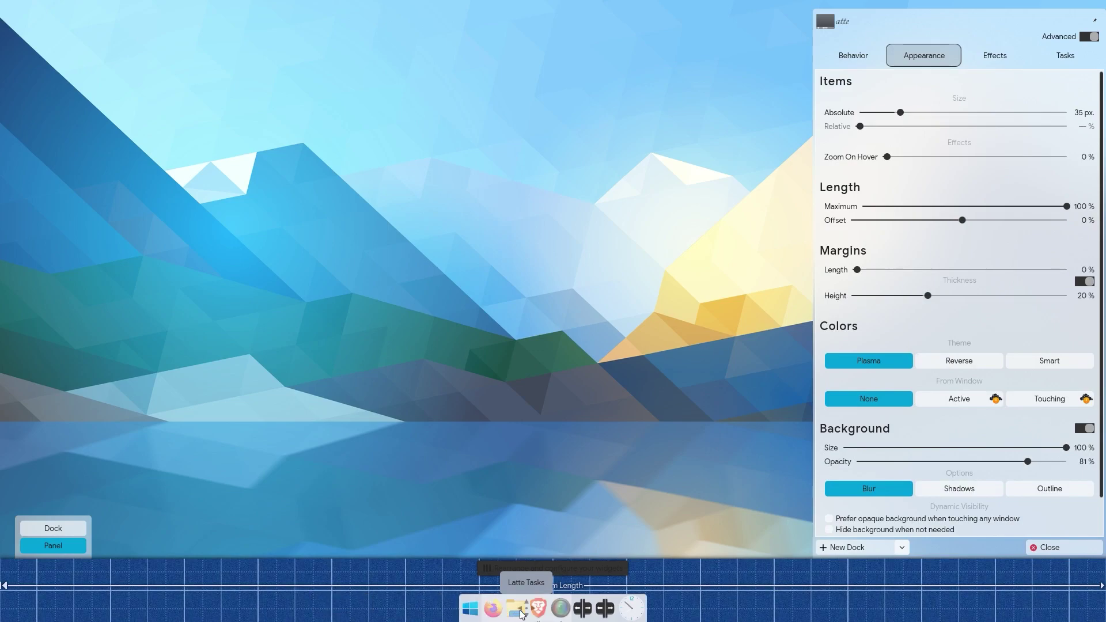
pyautogui.moveTo(534, 613); pyautogui.dragTo(479, 614)
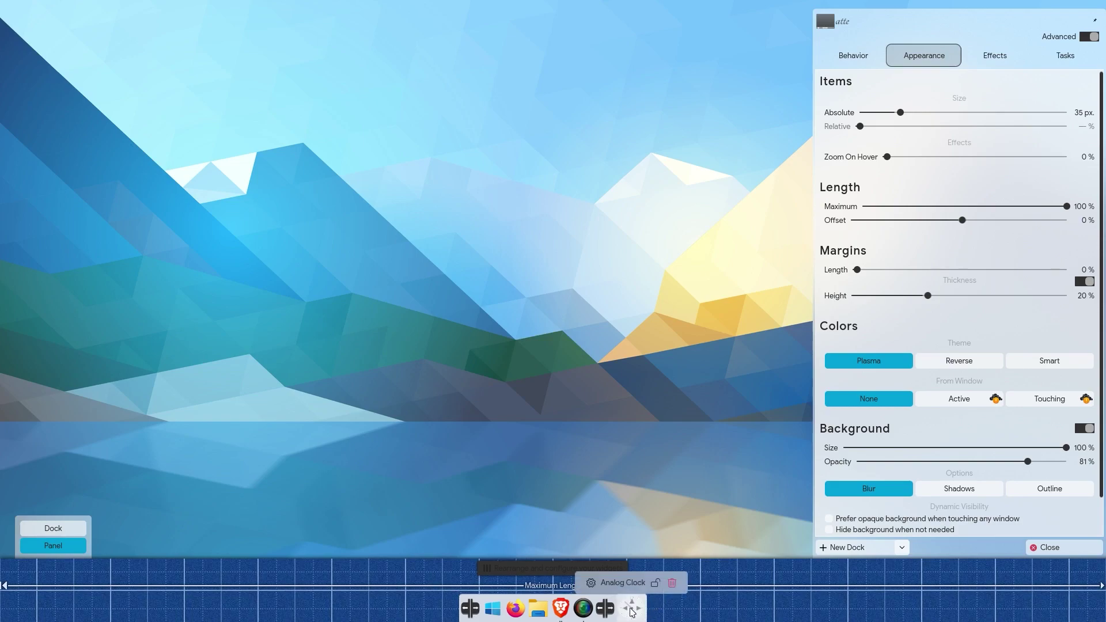
pyautogui.click(673, 584)
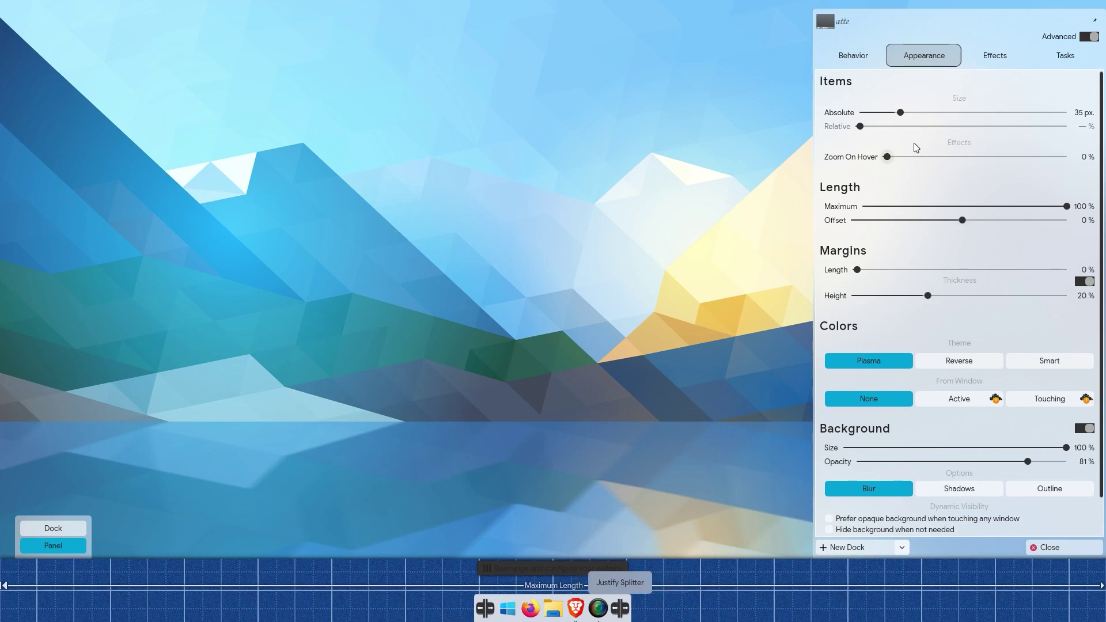
pyautogui.click(1044, 548)
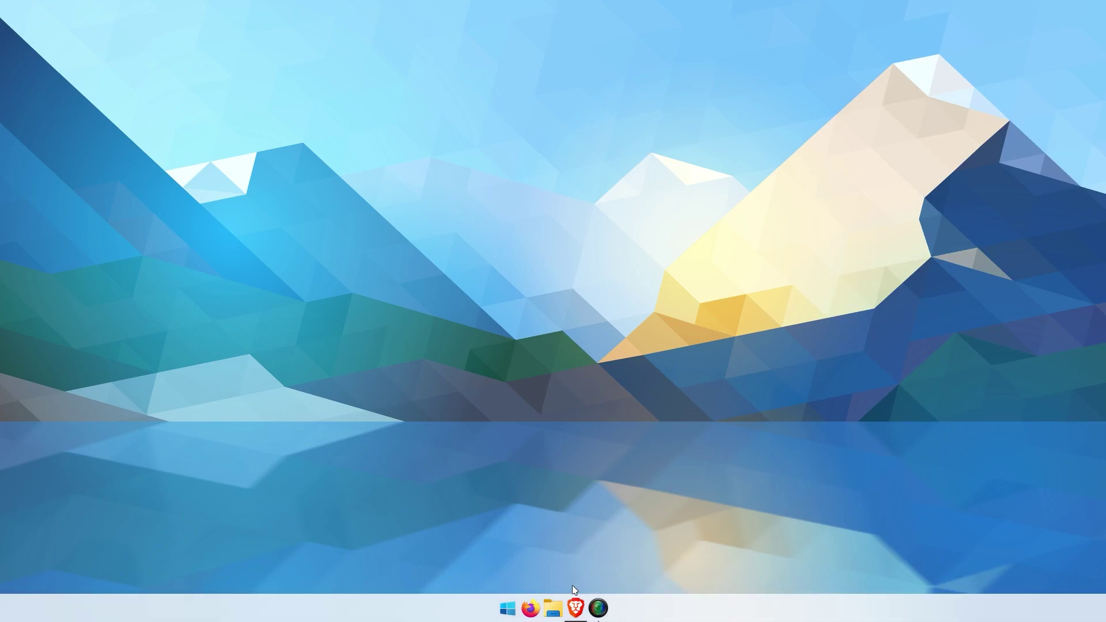
pyautogui.rightClick(553, 609)
# Step: In Appearance settings, enlarge panel icons to about 30 px and margin height to about 35%
pyautogui.rightClick(801, 606)
pyautogui.click(749, 599)
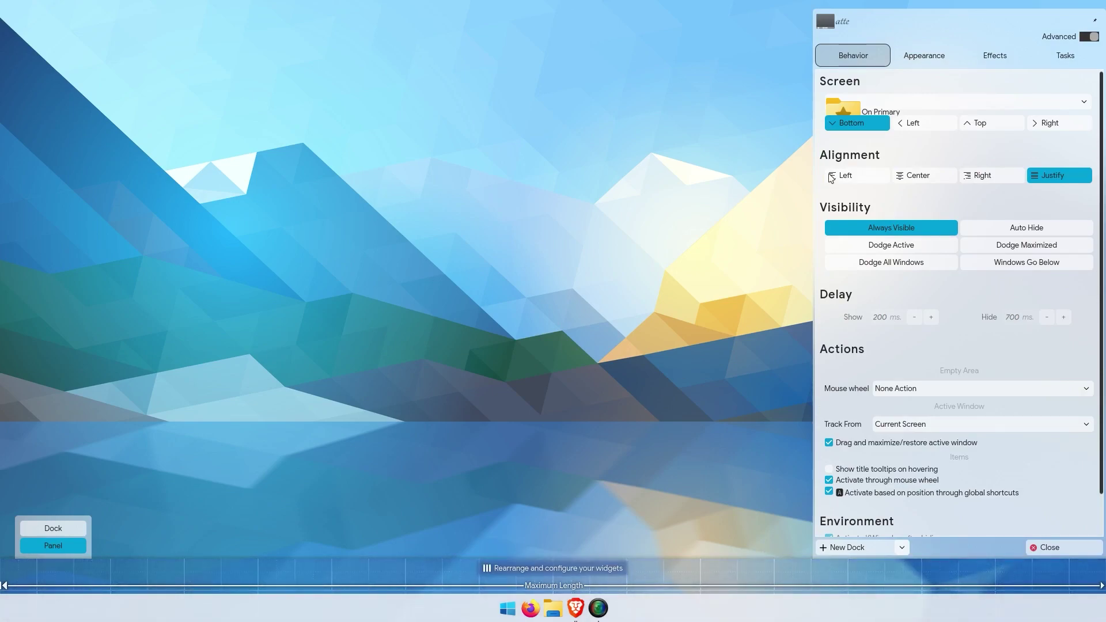
pyautogui.click(924, 55)
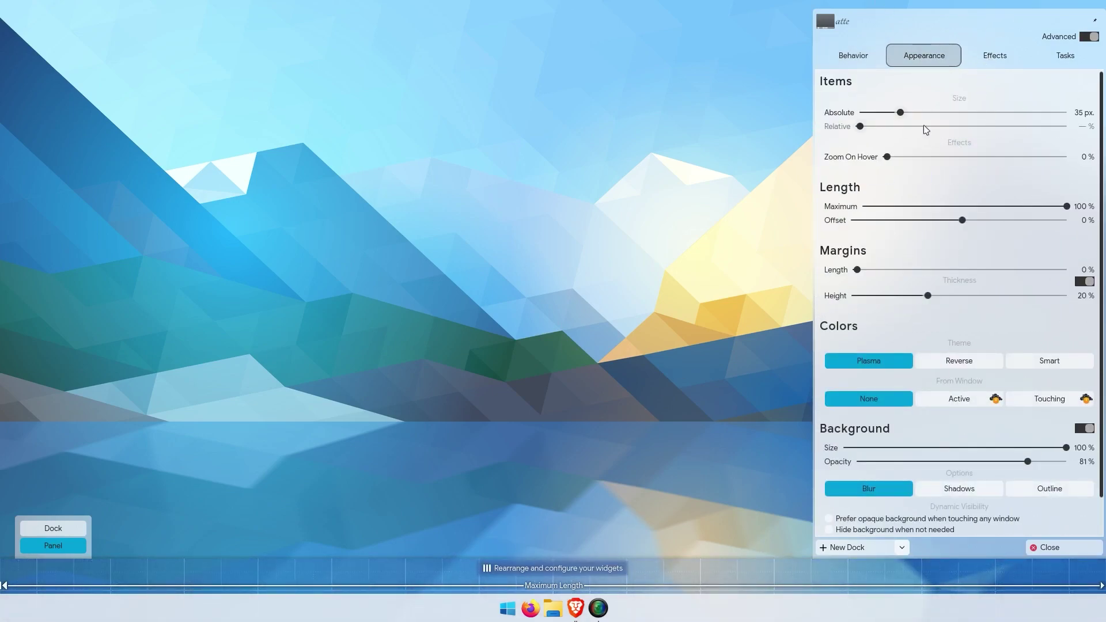
pyautogui.moveTo(868, 112); pyautogui.dragTo(891, 113)
pyautogui.moveTo(927, 296); pyautogui.dragTo(983, 296)
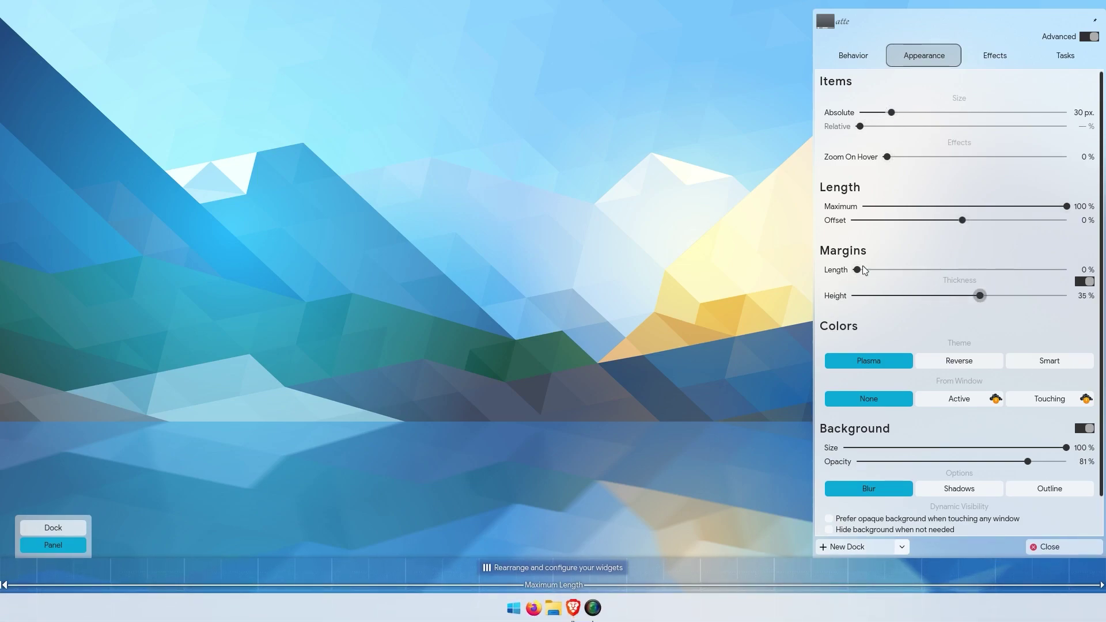
# Step: Switch the indicators to Win10 style (35% length, 89% max opacity, 12% thickness) and close settings
pyautogui.click(988, 64)
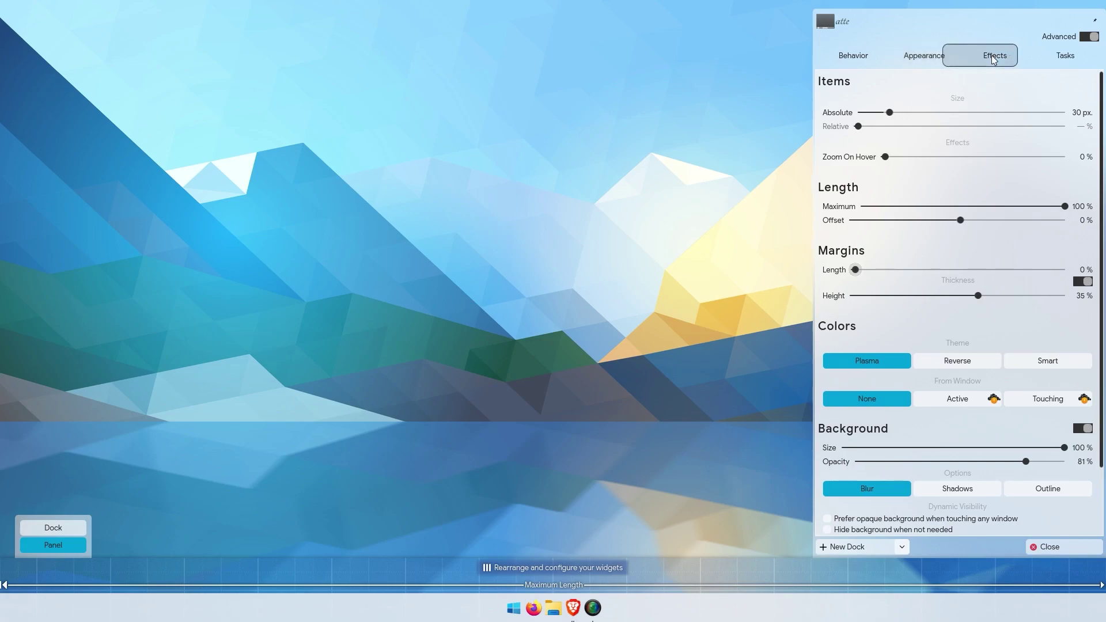
pyautogui.click(1035, 345)
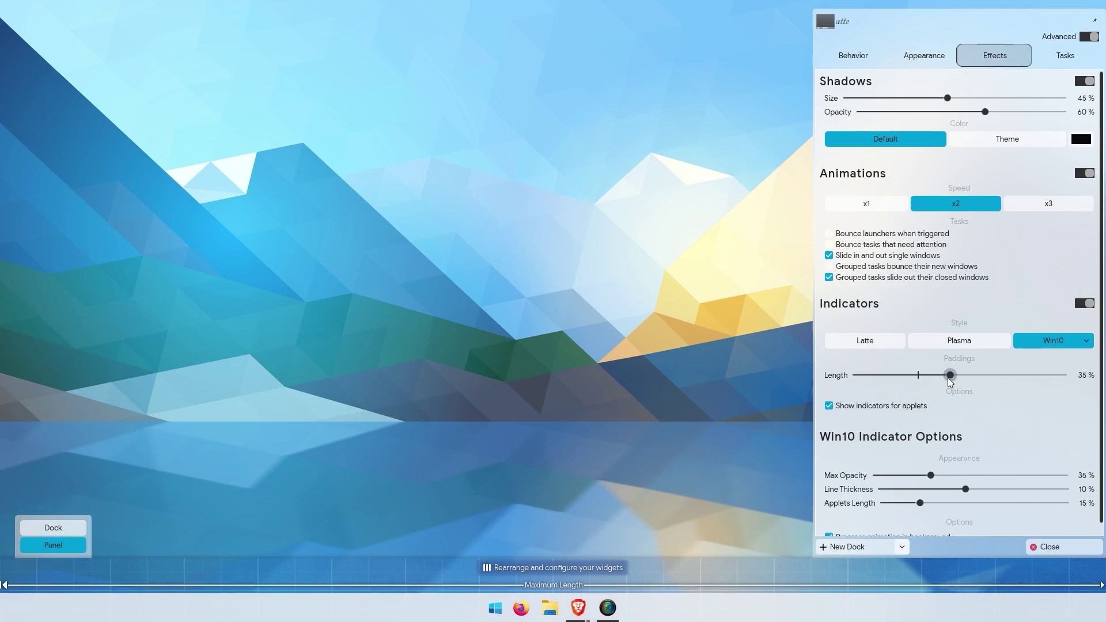
pyautogui.scroll(-1, 933, 425)
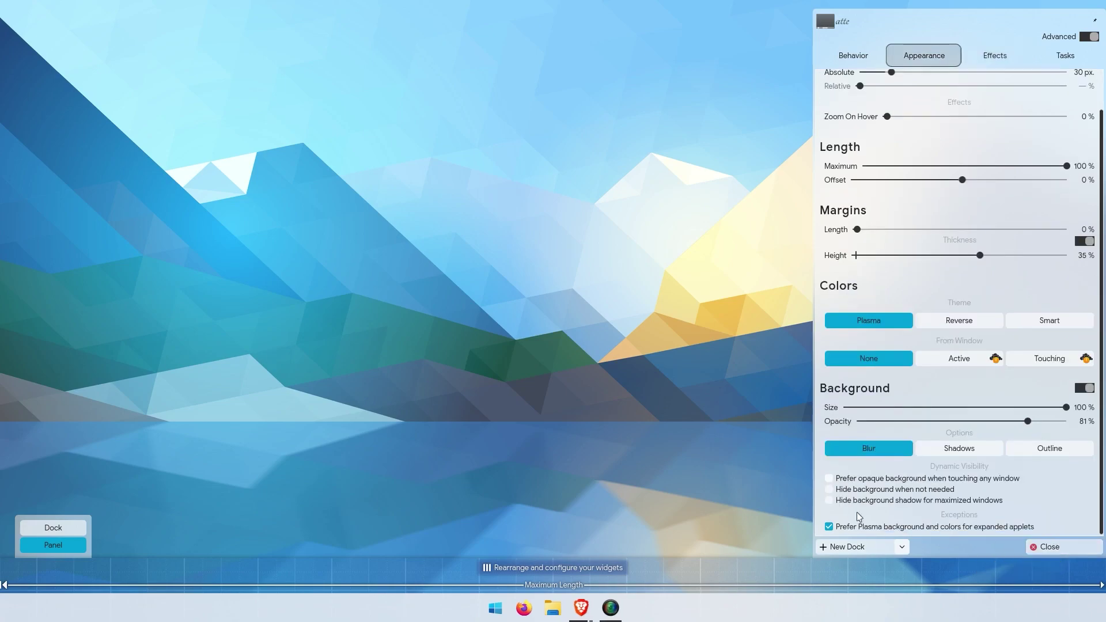
pyautogui.click(1049, 547)
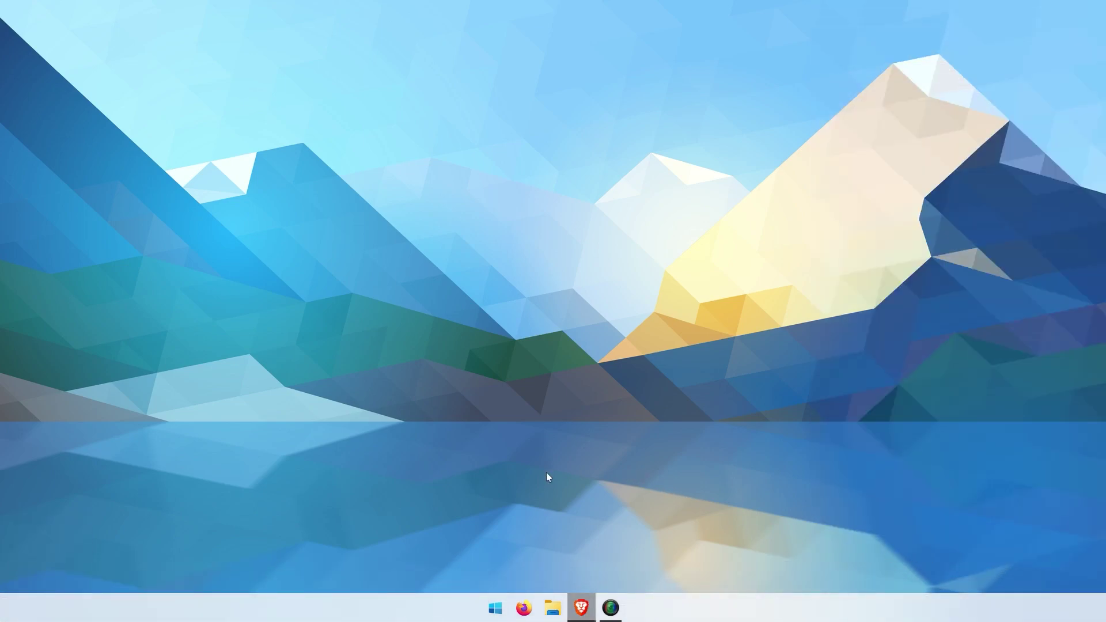
# Step: Set the Menu 11 start button icon to Windows-11-Logo.png
pyautogui.rightClick(496, 608)
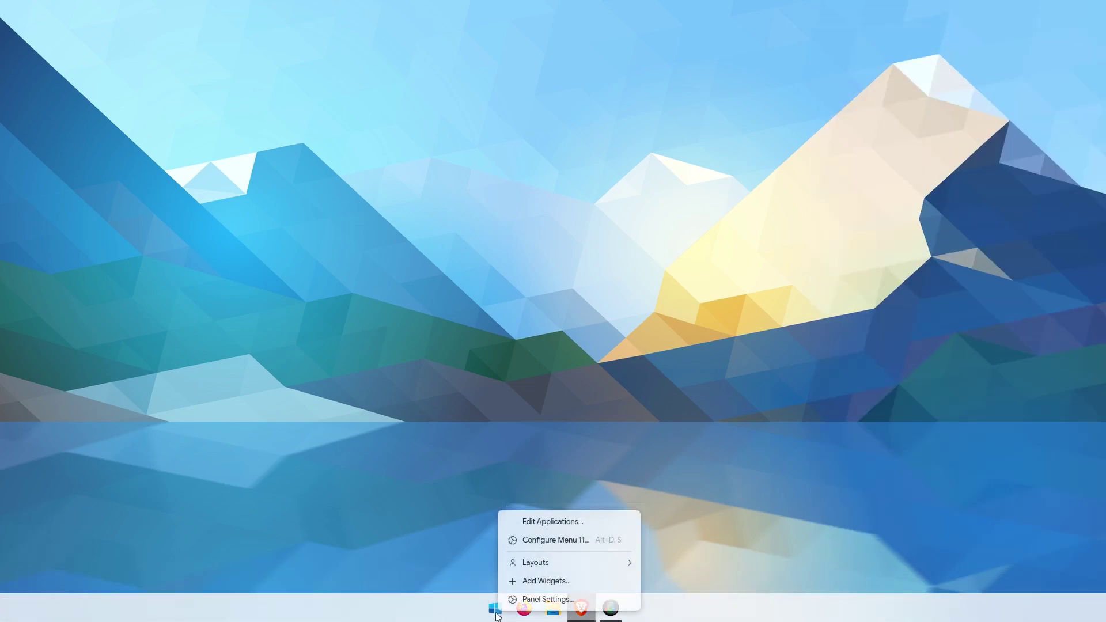
pyautogui.click(541, 539)
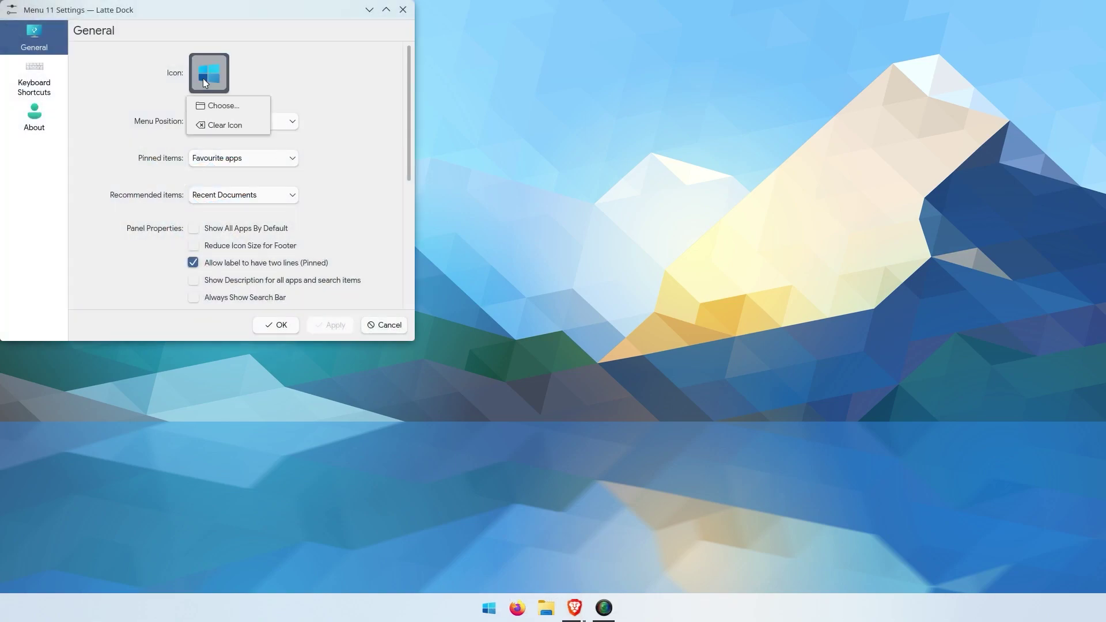
pyautogui.click(222, 105)
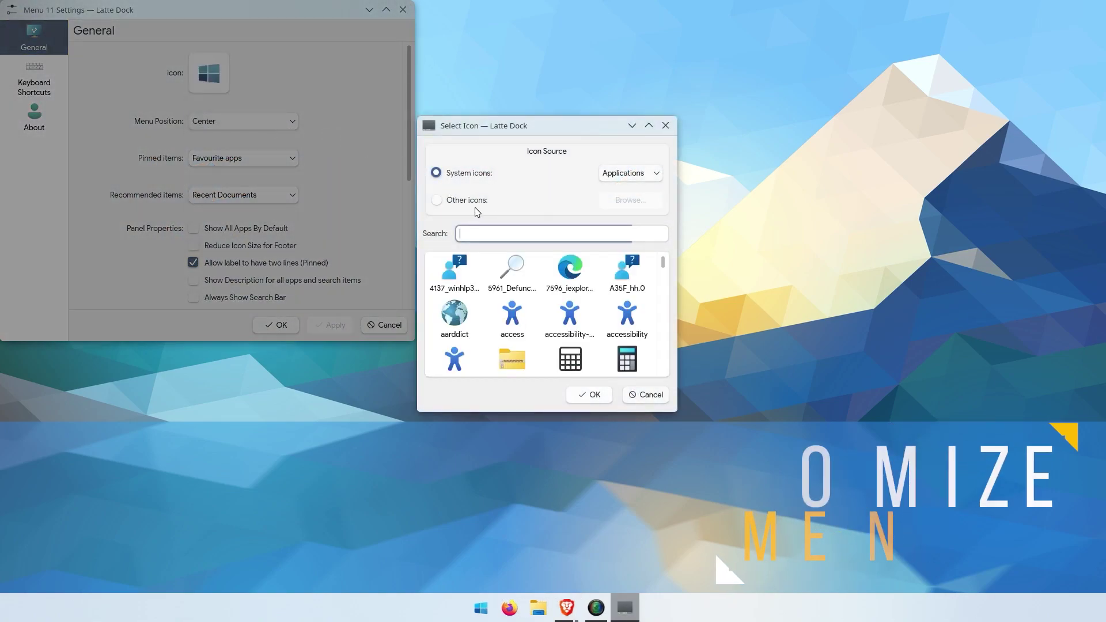
pyautogui.click(516, 211)
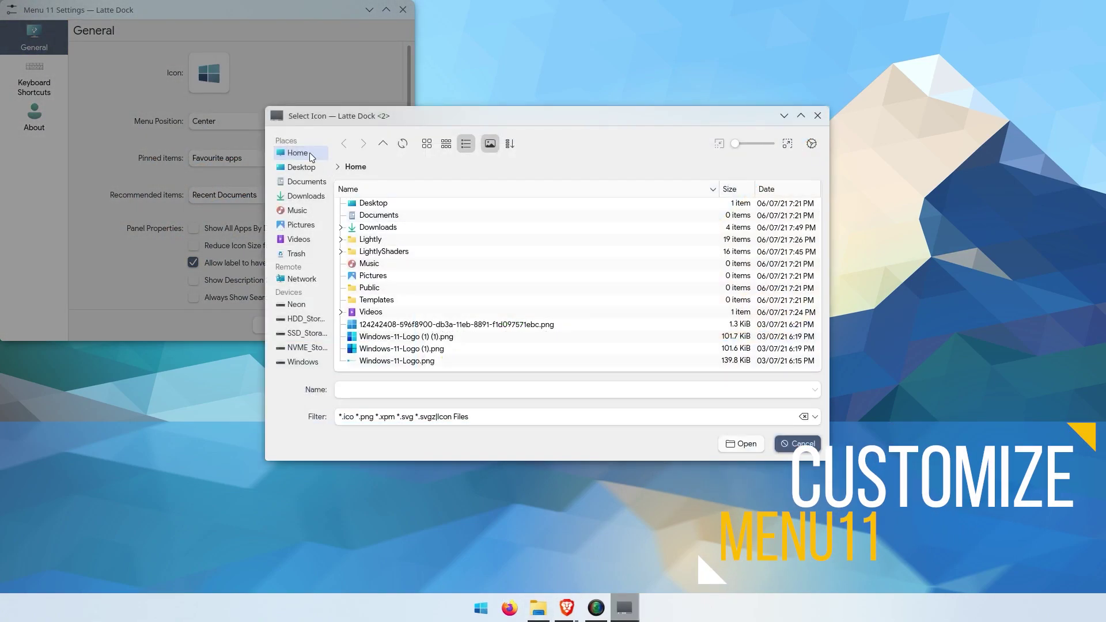
pyautogui.doubleClick(408, 342)
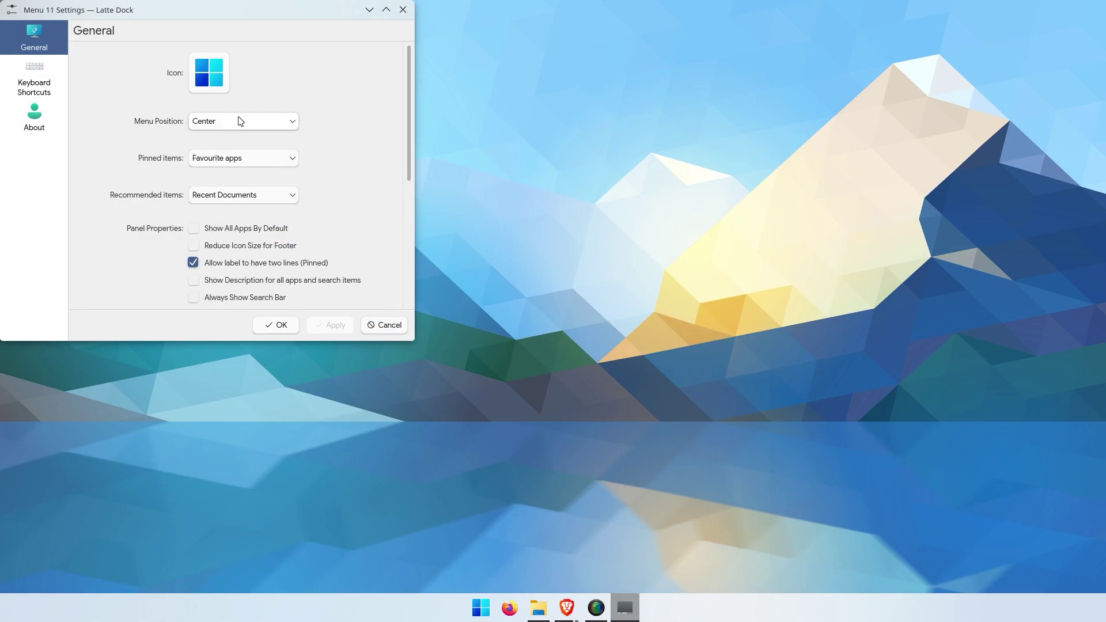
# Step: Tick Downloads, untick System Settings in the footer shortcuts, and save Menu 11 settings
pyautogui.scroll(-2, 240, 121)
pyautogui.scroll(2, 151, 156)
pyautogui.scroll(-5, 163, 225)
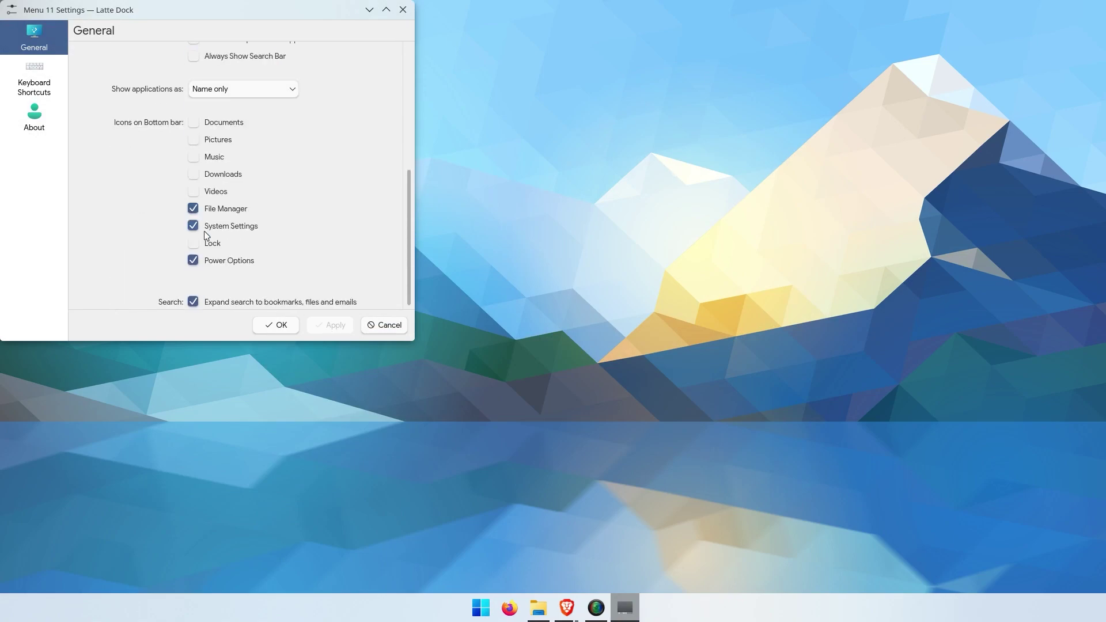
pyautogui.scroll(1, 229, 214)
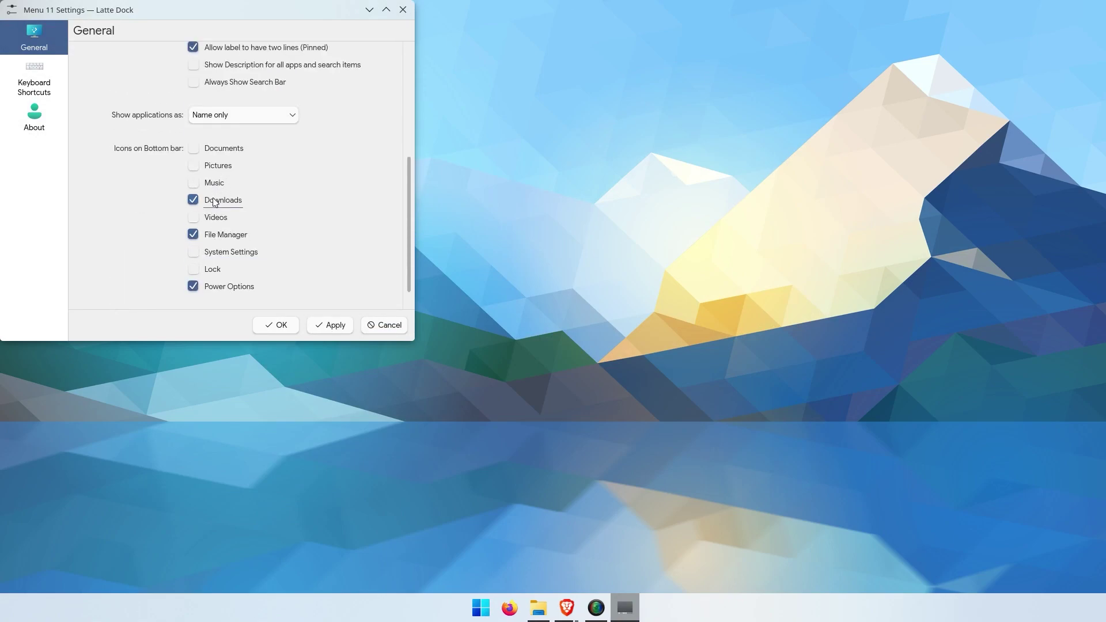
pyautogui.scroll(10, 365, 292)
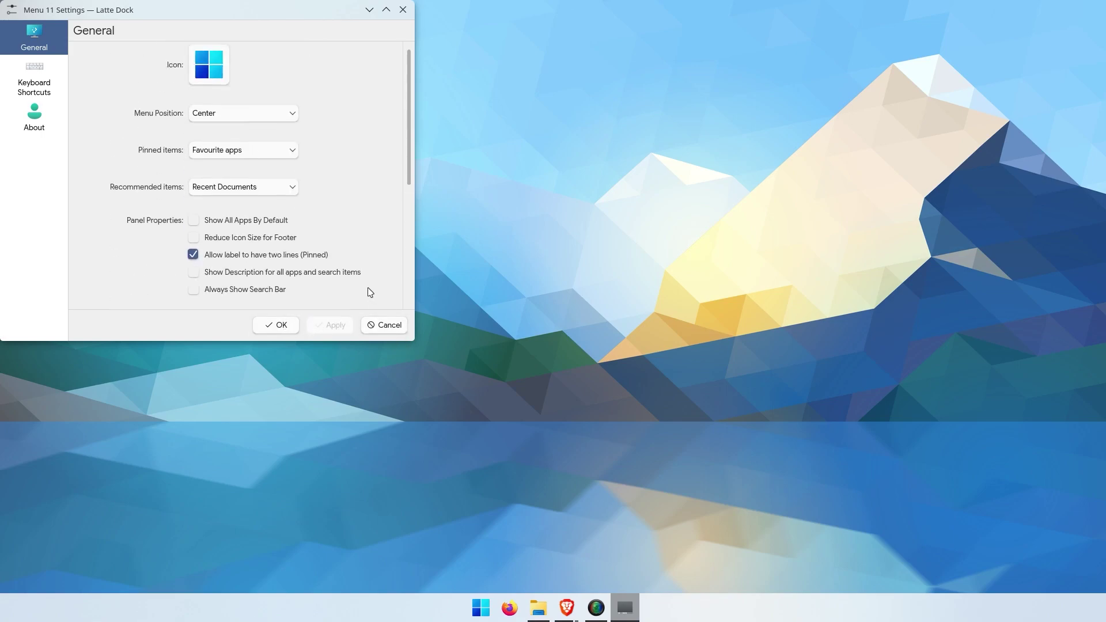
pyautogui.scroll(-8, 162, 195)
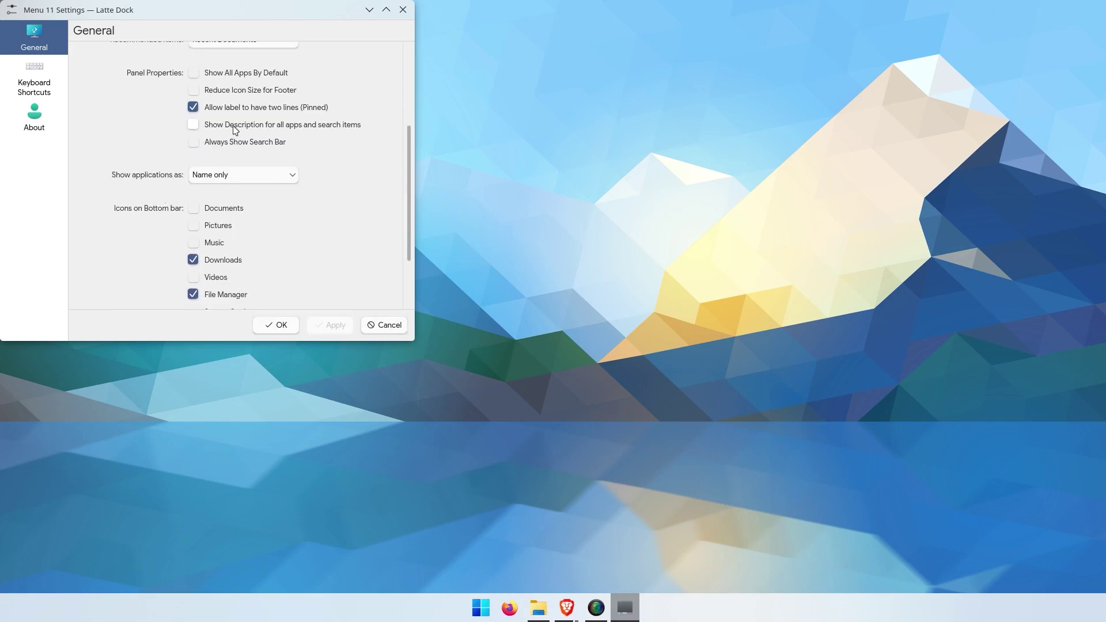
pyautogui.click(271, 326)
# Step: Open and close the start menu to check the new layout
pyautogui.click(494, 605)
pyautogui.click(495, 602)
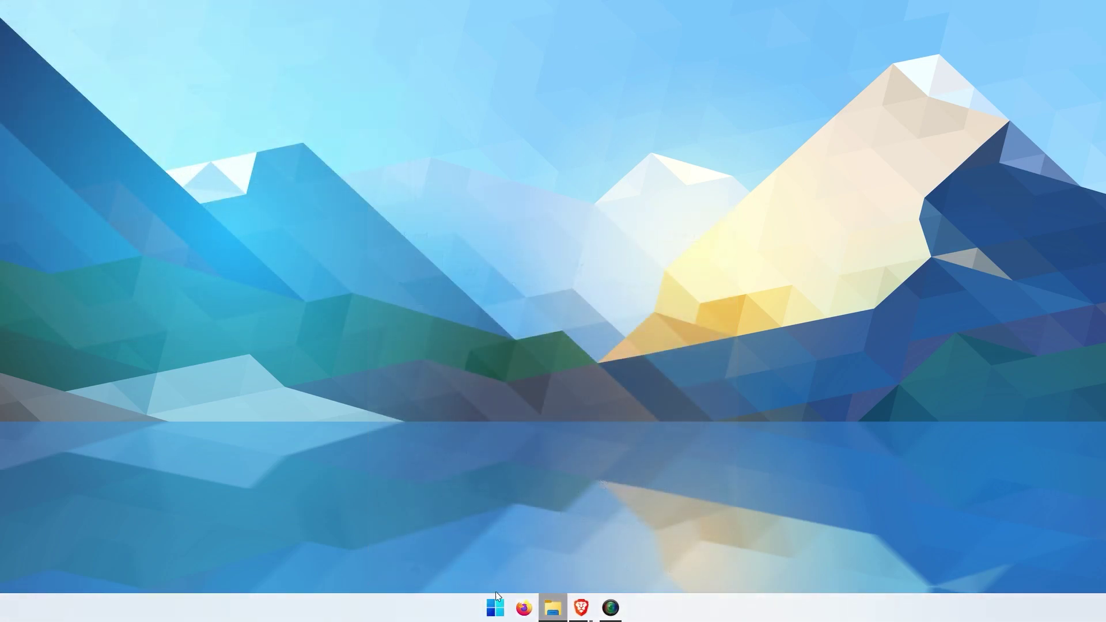
pyautogui.click(494, 614)
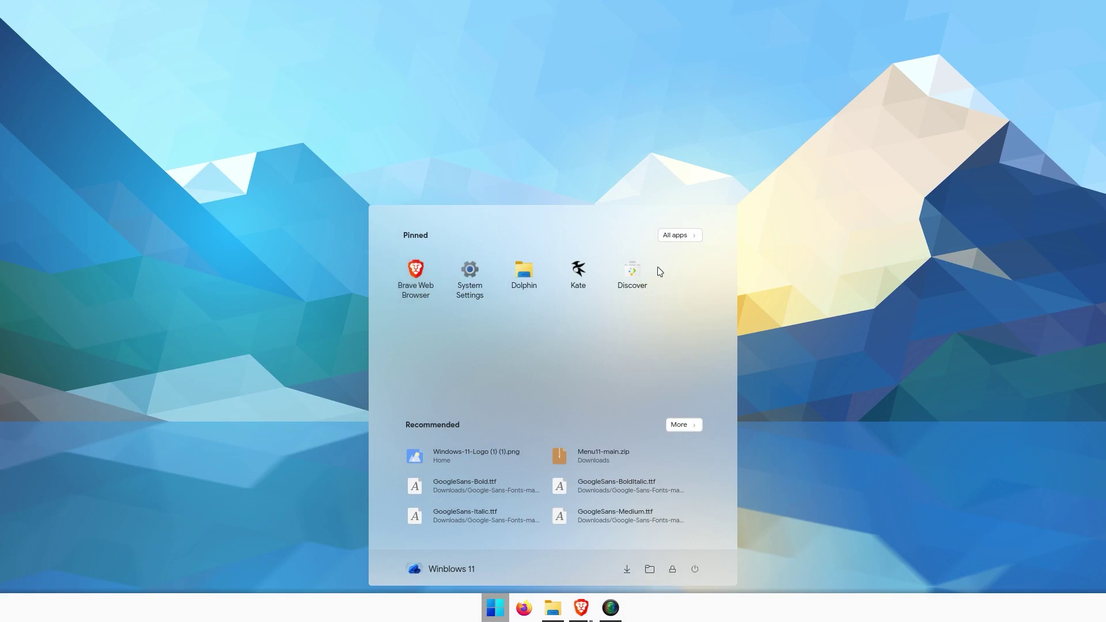
pyautogui.click(908, 286)
# Step: In Desktop and Wallpaper settings, search online wallpapers for 'windows 11', then close the downloader
pyautogui.rightClick(429, 161)
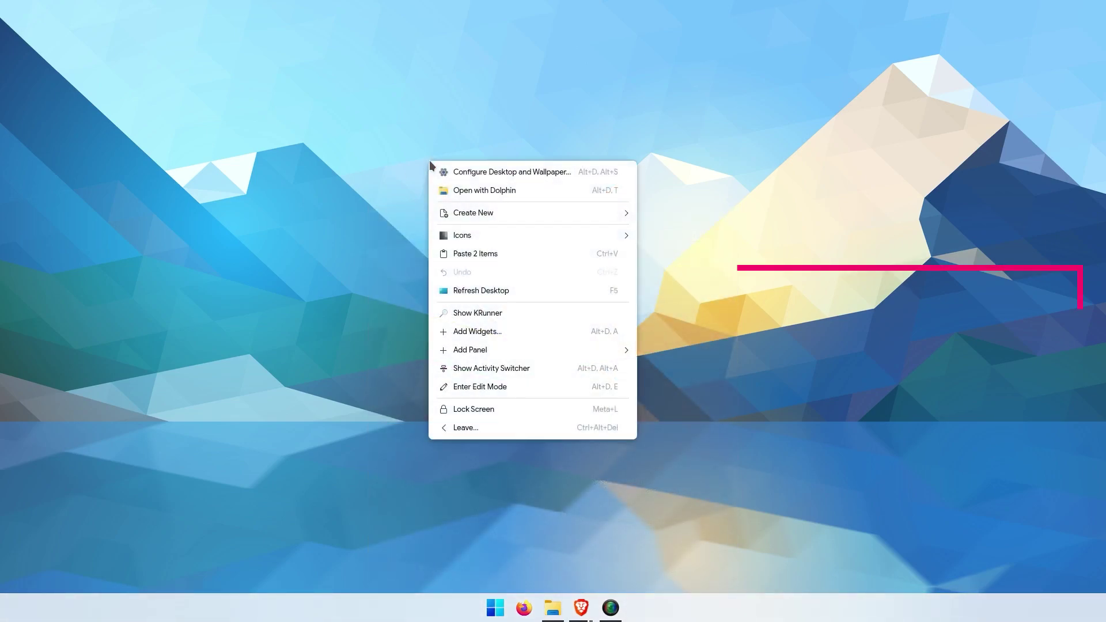
pyautogui.click(451, 171)
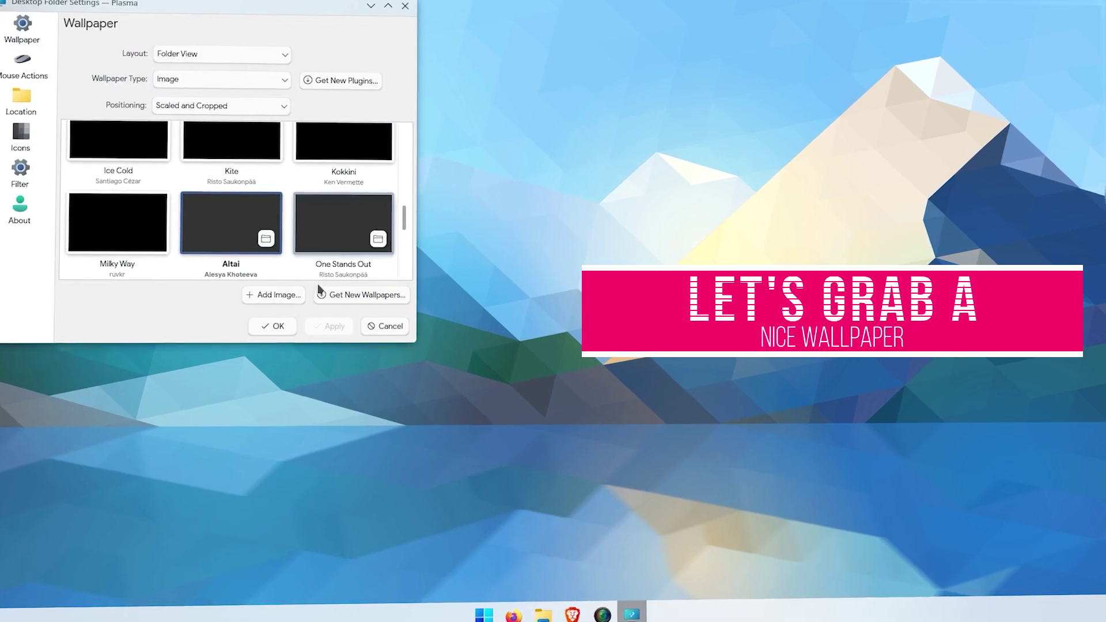
pyautogui.scroll(10, 259, 248)
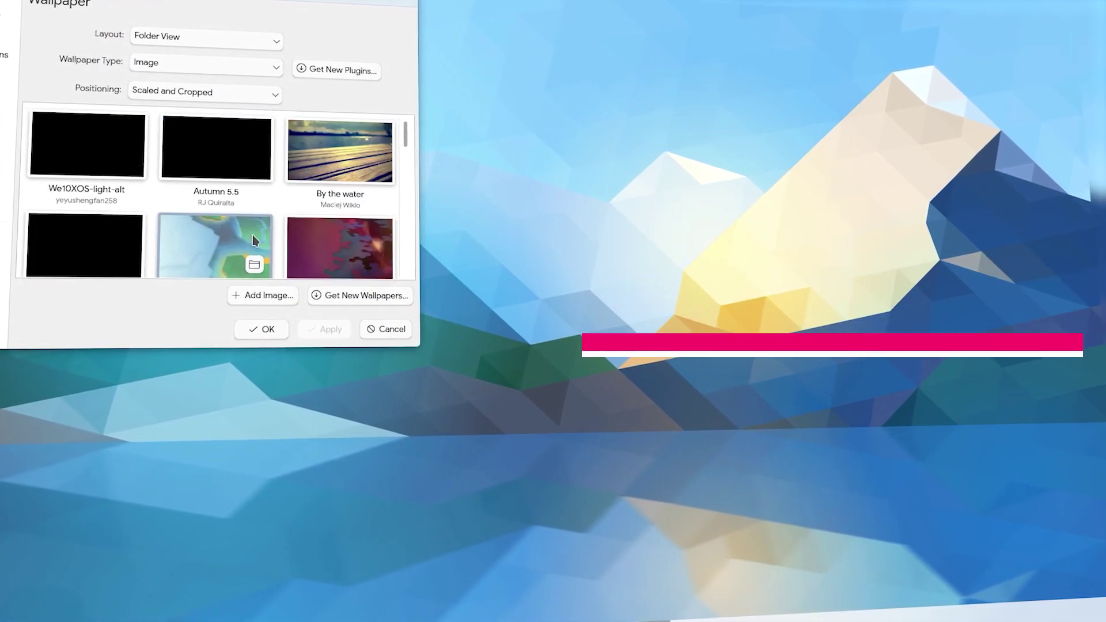
pyautogui.click(330, 298)
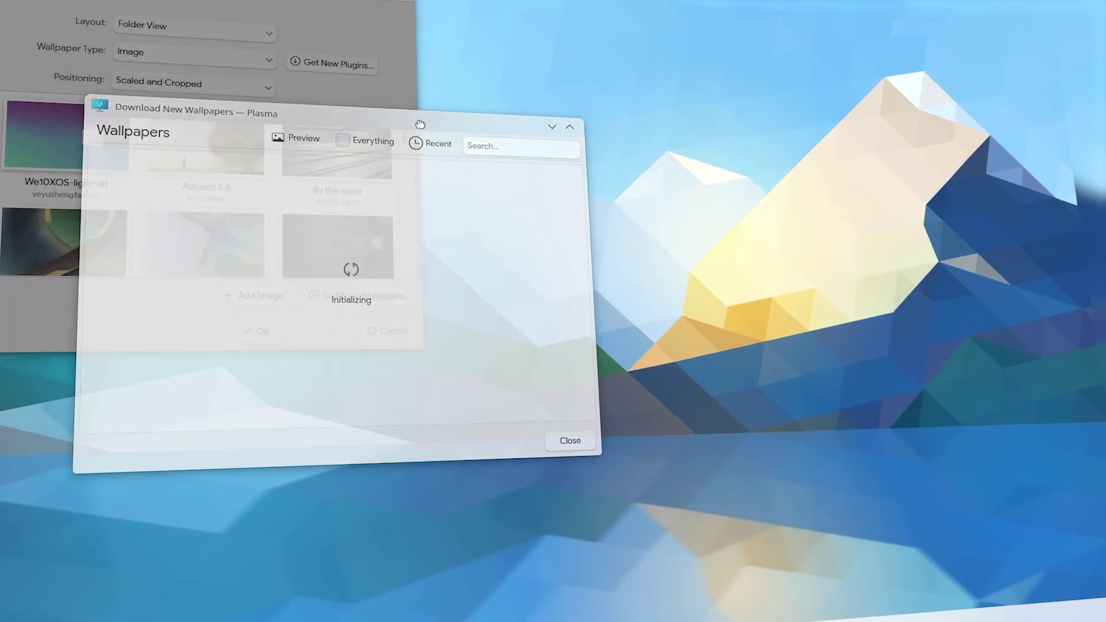
pyautogui.click(498, 148)
pyautogui.write('windows')
pyautogui.press('BackSpace')
pyautogui.press('BackSpace')
pyautogui.press('BackSpace')
pyautogui.scroll(-5, 369, 314)
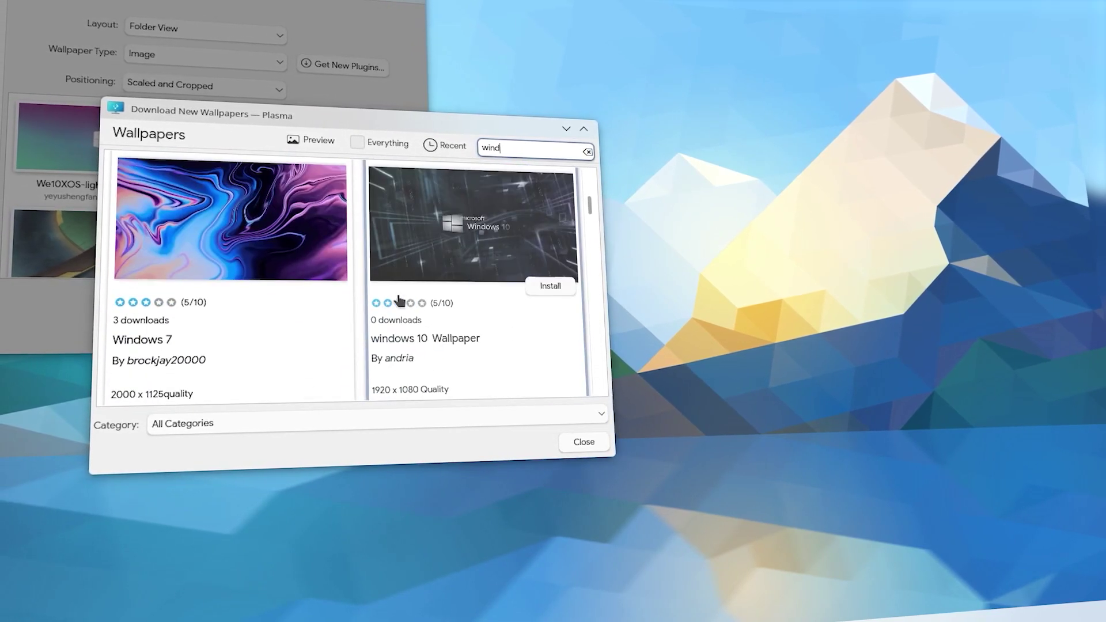
pyautogui.scroll(-10, 369, 314)
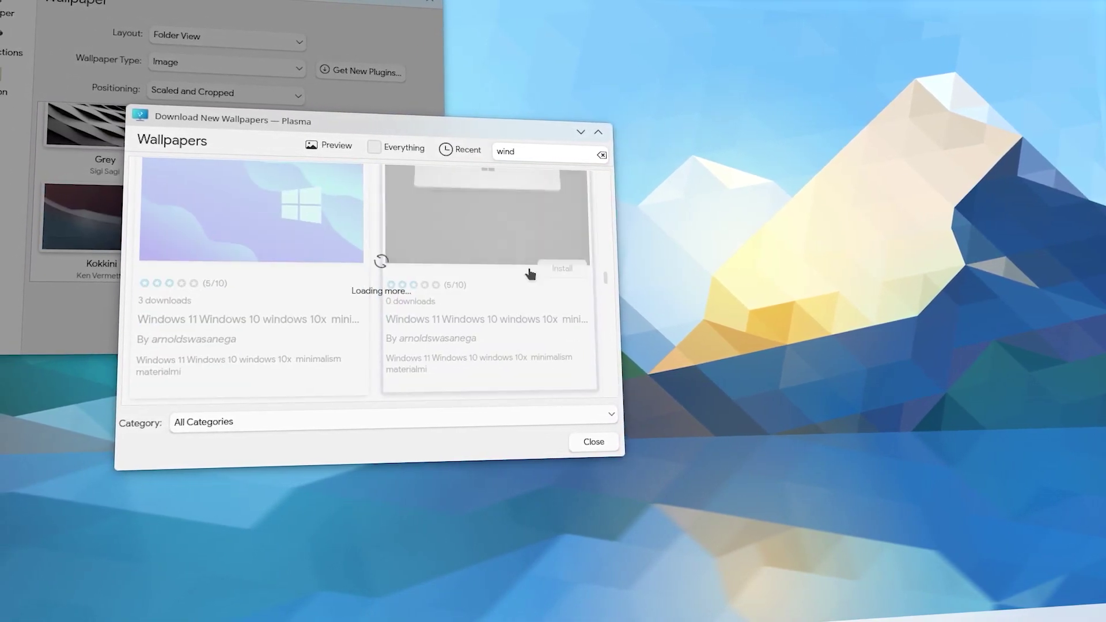
pyautogui.write('ows 11')
pyautogui.scroll(-5, 522, 363)
pyautogui.click(609, 442)
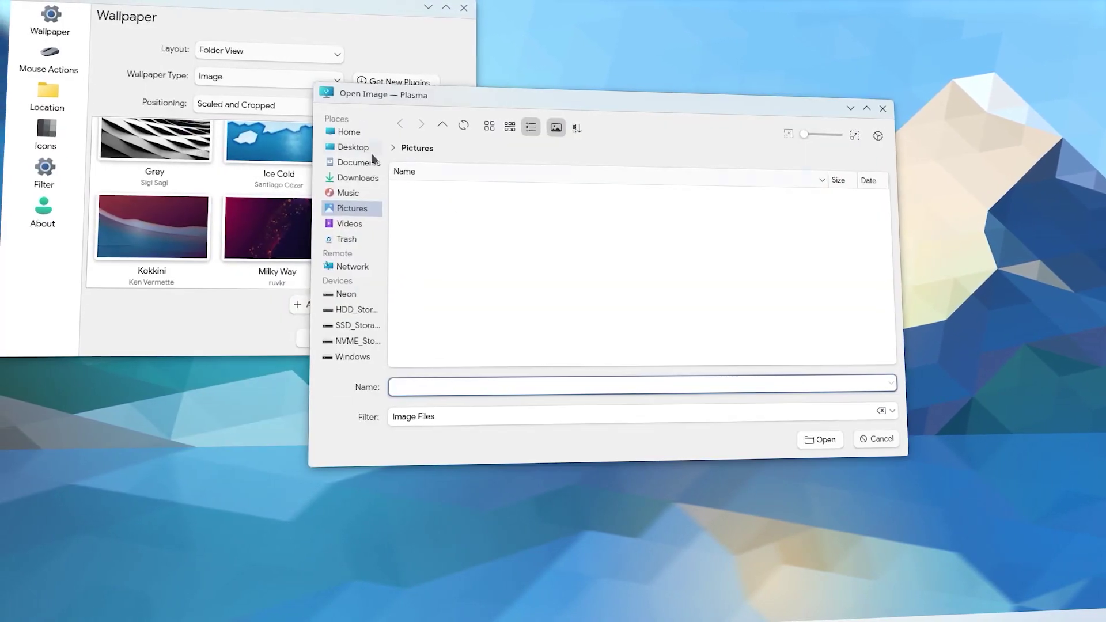
# Step: Add img0.jpg from disk as a wallpaper image
pyautogui.click(353, 123)
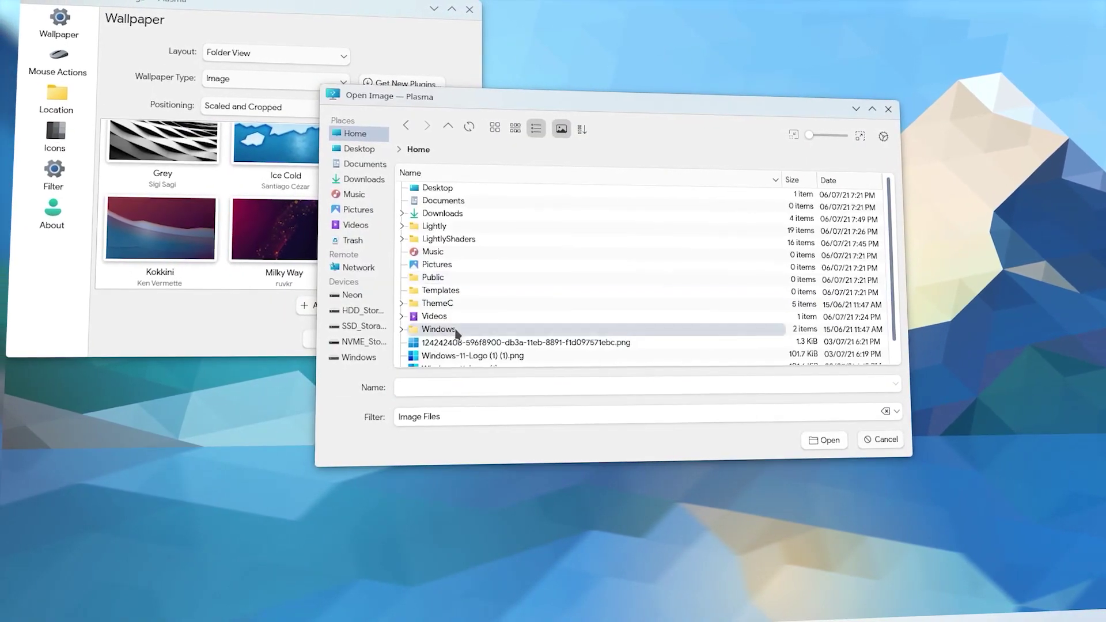
pyautogui.doubleClick(370, 323)
pyautogui.click(448, 190)
pyautogui.doubleClick(448, 190)
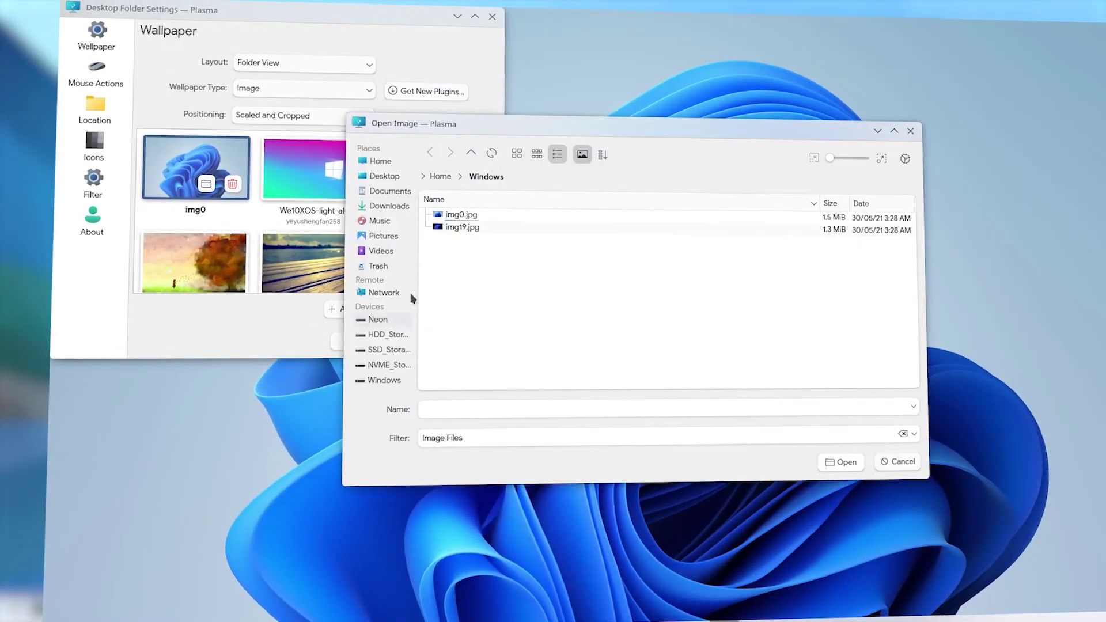
# Step: Add img28.jpg from Home > ThemeC as the wallpaper, apply it, and check via the start menu
pyautogui.click(459, 177)
pyautogui.click(440, 176)
pyautogui.click(490, 311)
pyautogui.doubleClick(493, 324)
pyautogui.click(459, 225)
pyautogui.moveTo(809, 155); pyautogui.dragTo(848, 155)
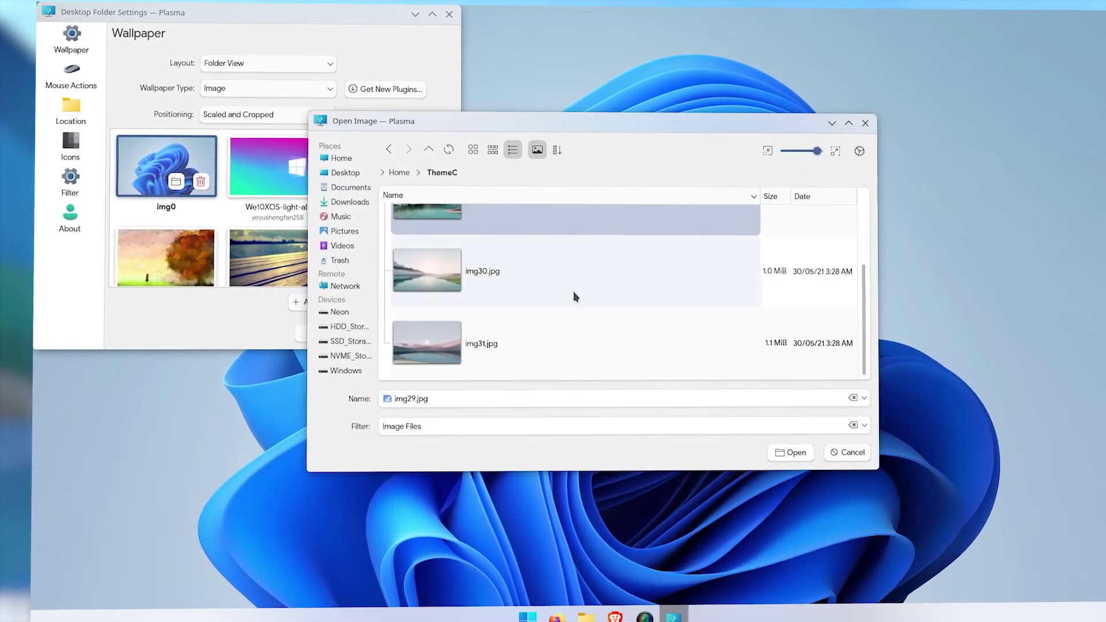
pyautogui.doubleClick(456, 319)
pyautogui.click(308, 331)
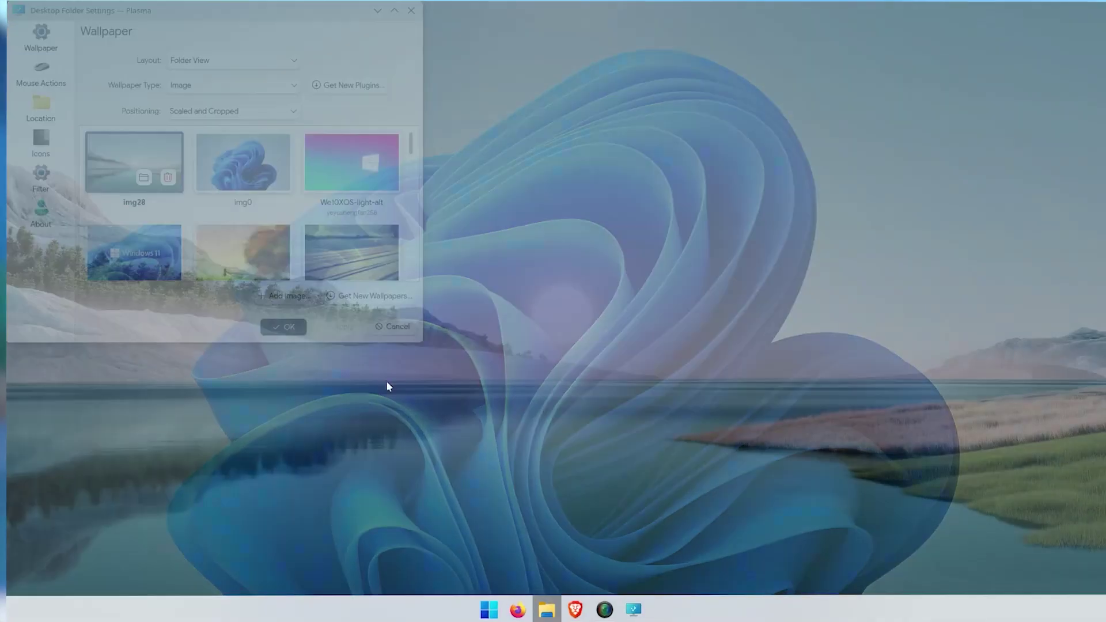
pyautogui.click(493, 608)
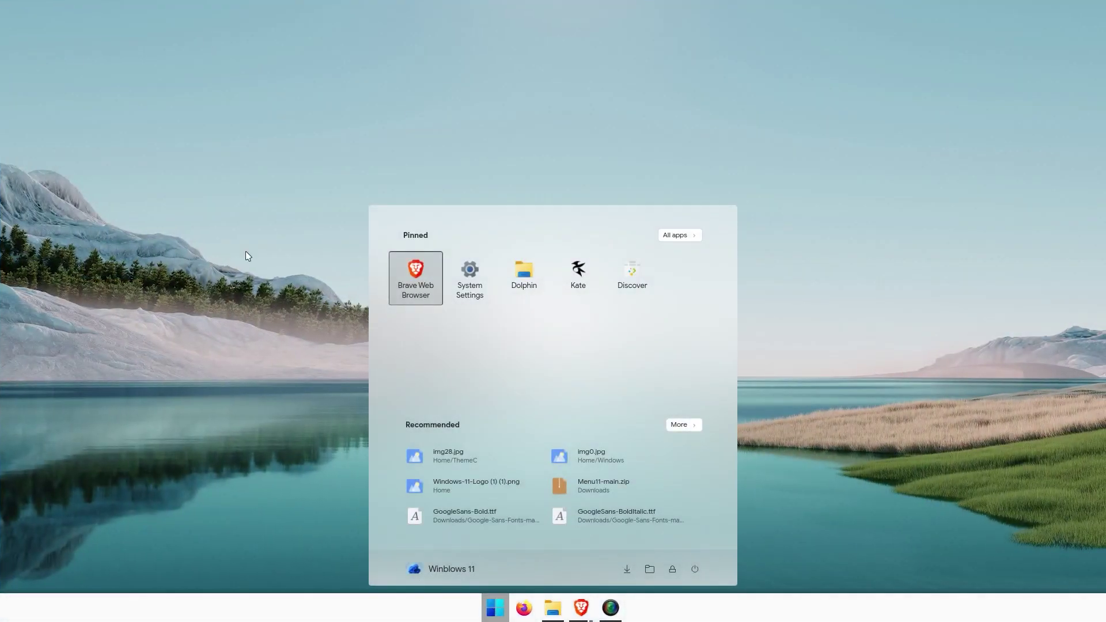
pyautogui.click(260, 227)
# Step: Open Latte panel settings, set taskbar icons to 30 px, then bring up the panel's add-widgets options
pyautogui.rightClick(861, 607)
pyautogui.click(842, 609)
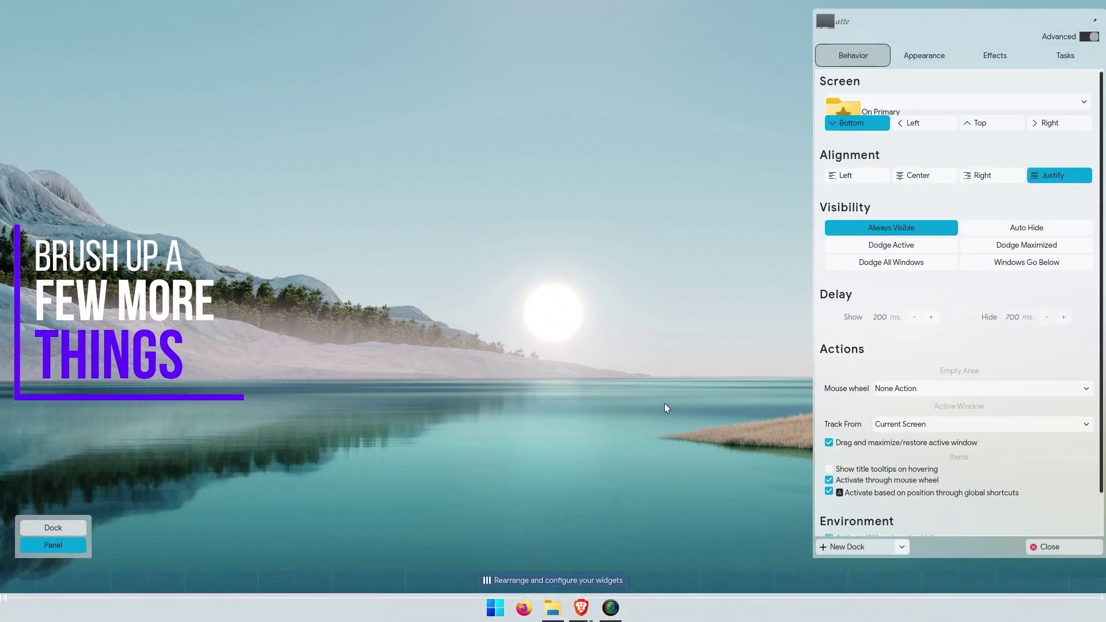
pyautogui.click(954, 51)
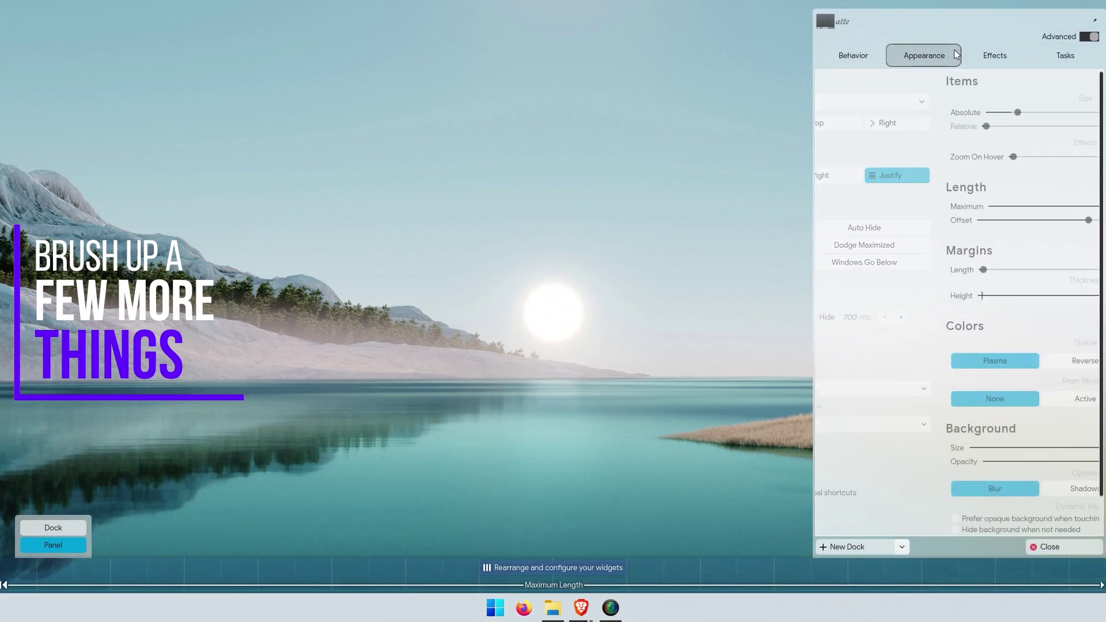
pyautogui.moveTo(892, 112); pyautogui.dragTo(892, 115)
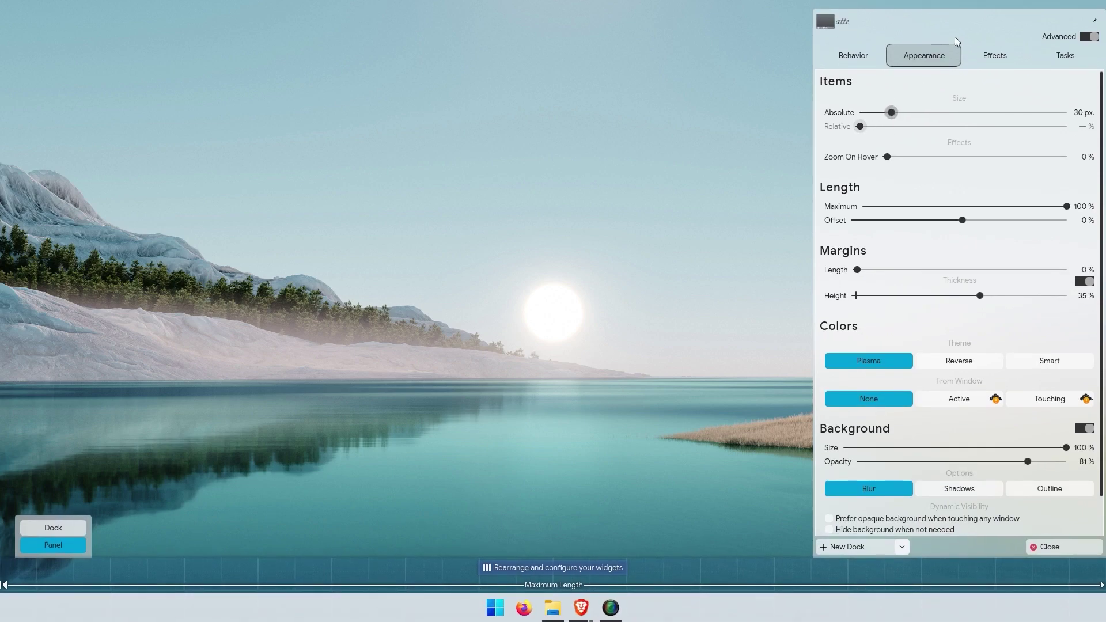
pyautogui.click(995, 55)
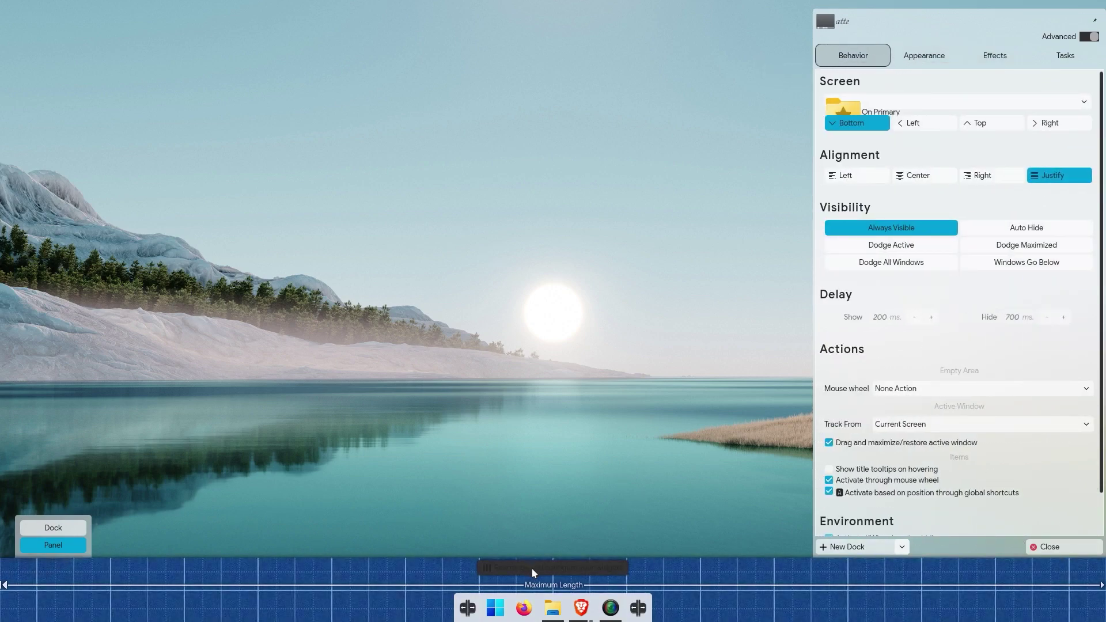
pyautogui.rightClick(459, 618)
# Step: Search widgets for 'sys' and add the System Tray to the panel's right end
pyautogui.click(501, 601)
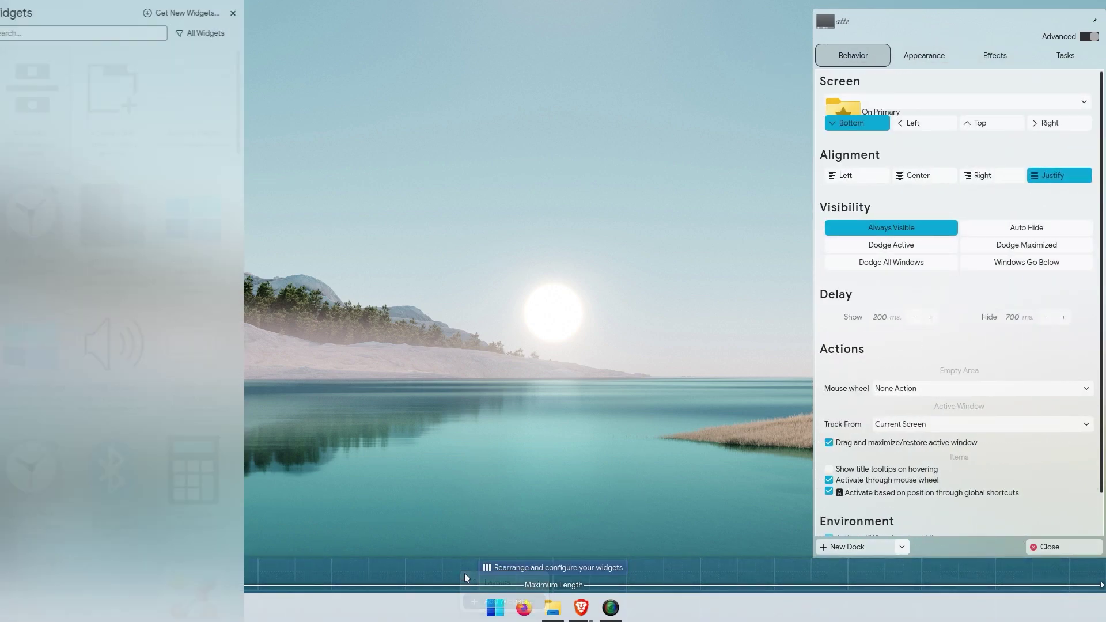
pyautogui.click(170, 18)
pyautogui.click(91, 33)
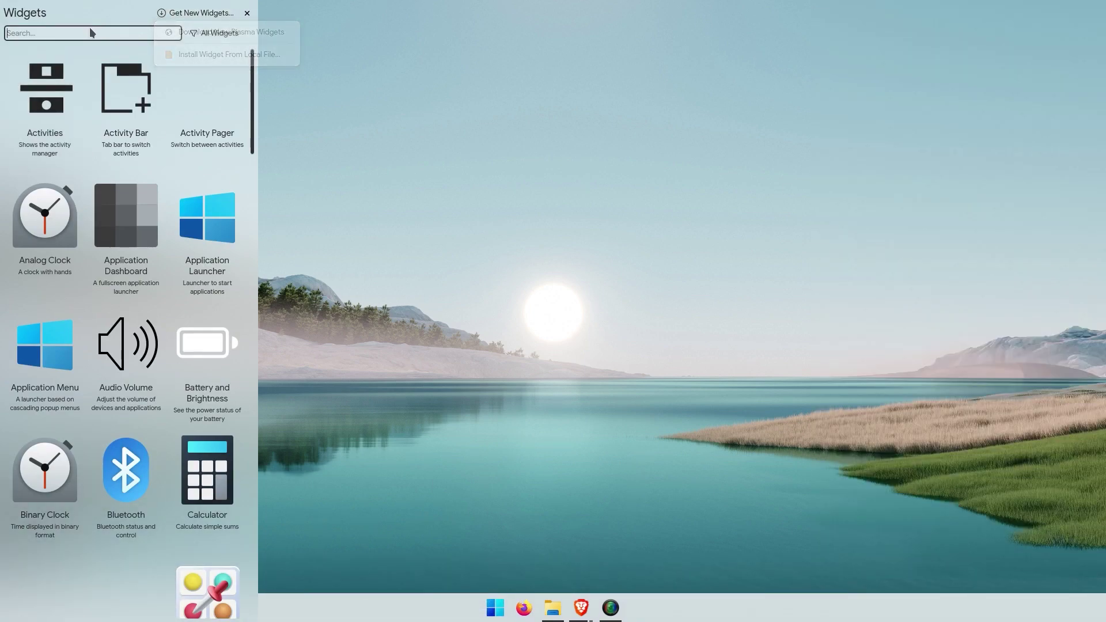
pyautogui.write('system')
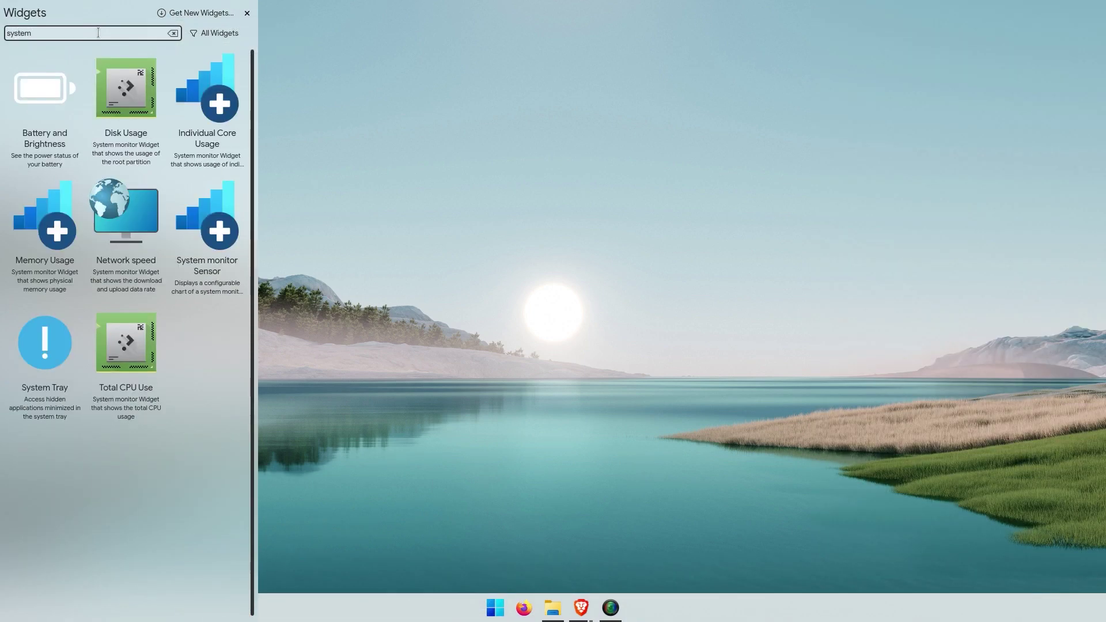
pyautogui.moveTo(53, 318); pyautogui.dragTo(1091, 608)
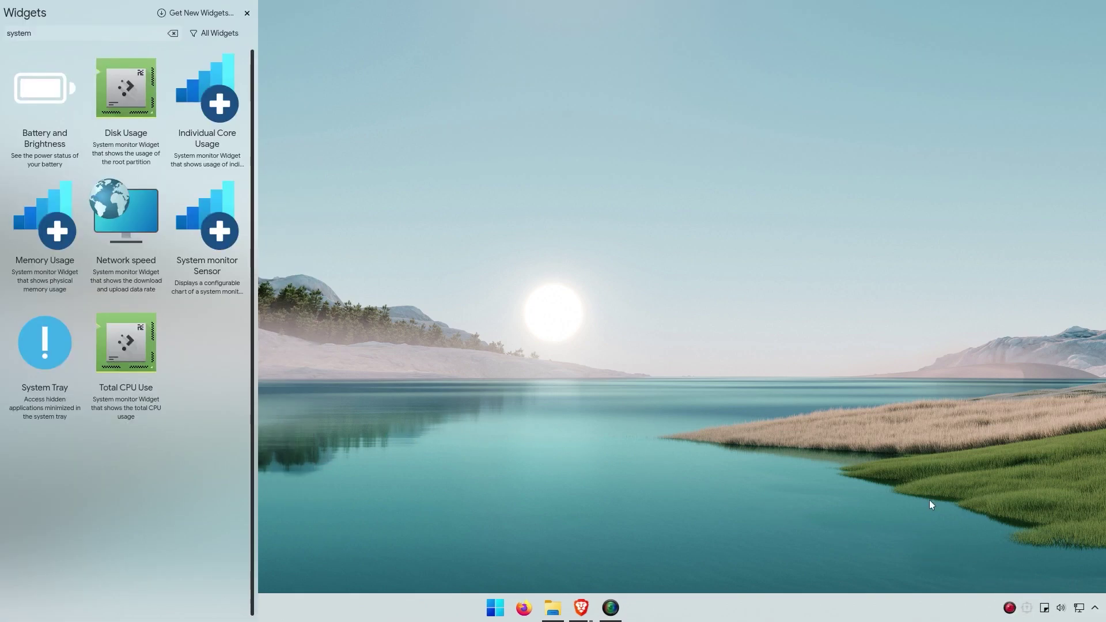
# Step: Clear the widget search text and open Get New Widgets
pyautogui.doubleClick(71, 33)
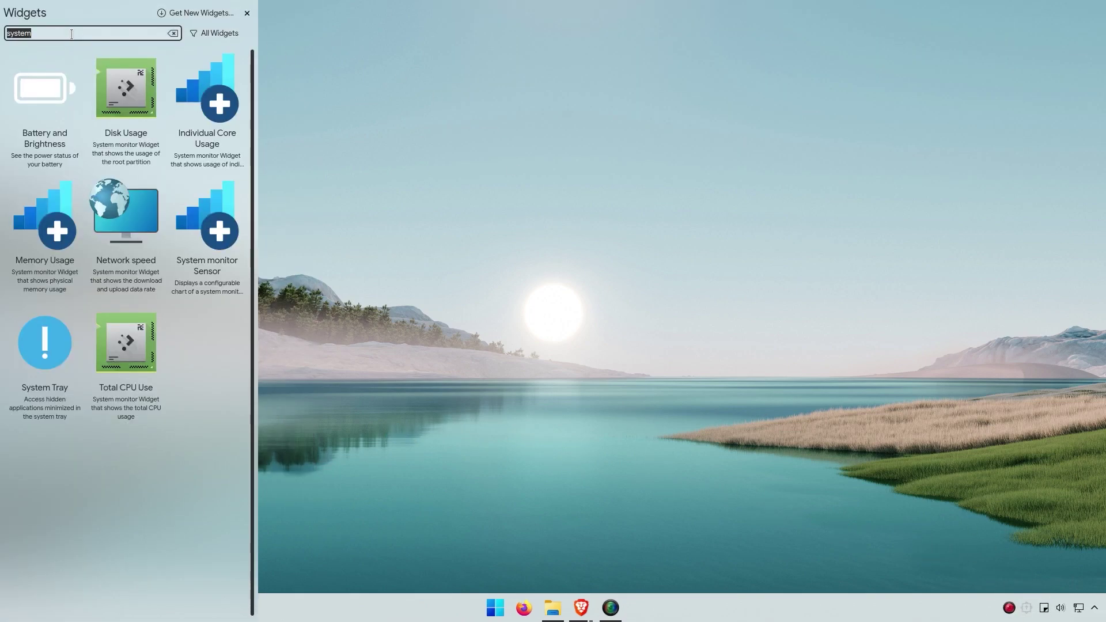
pyautogui.press('BackSpace')
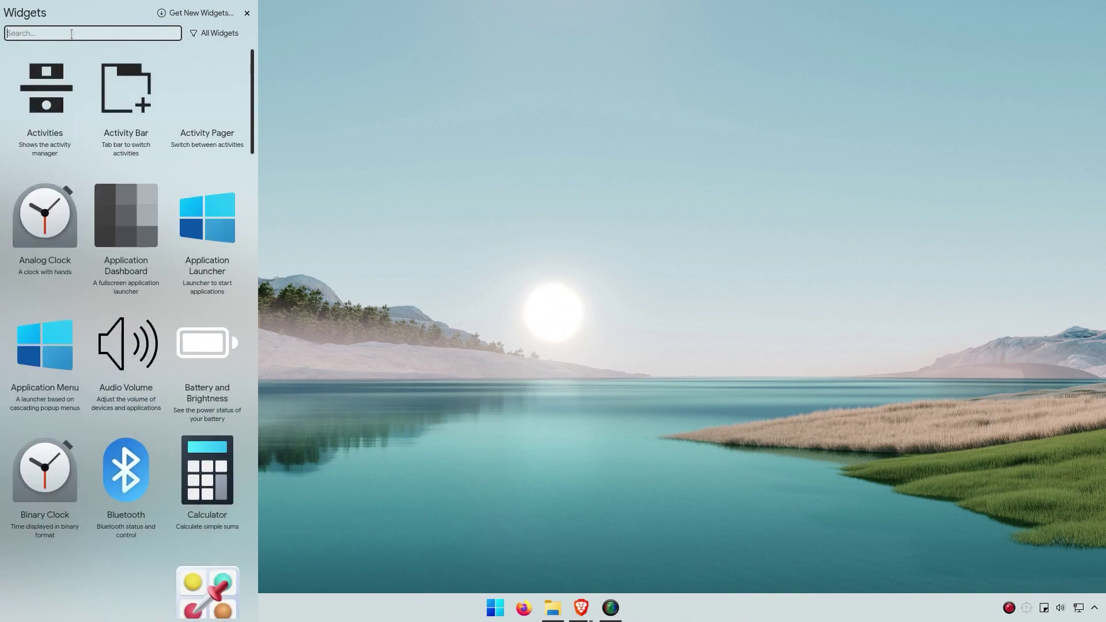
pyautogui.click(195, 13)
# Step: Install the Better inline clock widget from the online Plasma widget store, confirm it via a 'clock' search, and close the store
pyautogui.click(186, 28)
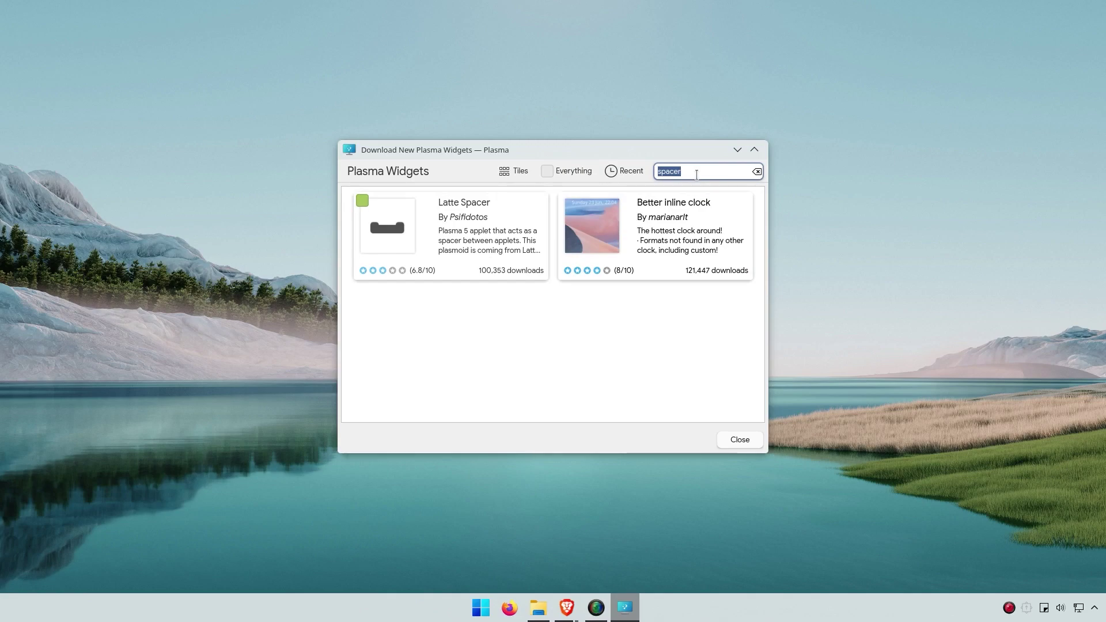
pyautogui.click(720, 206)
pyautogui.click(669, 171)
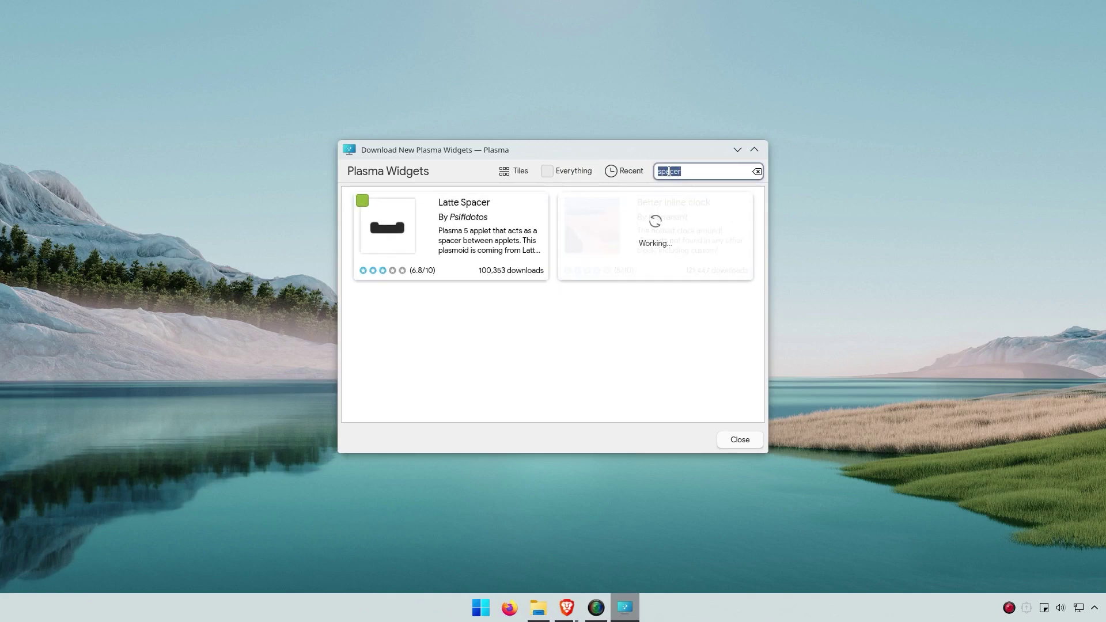
pyautogui.write('clock')
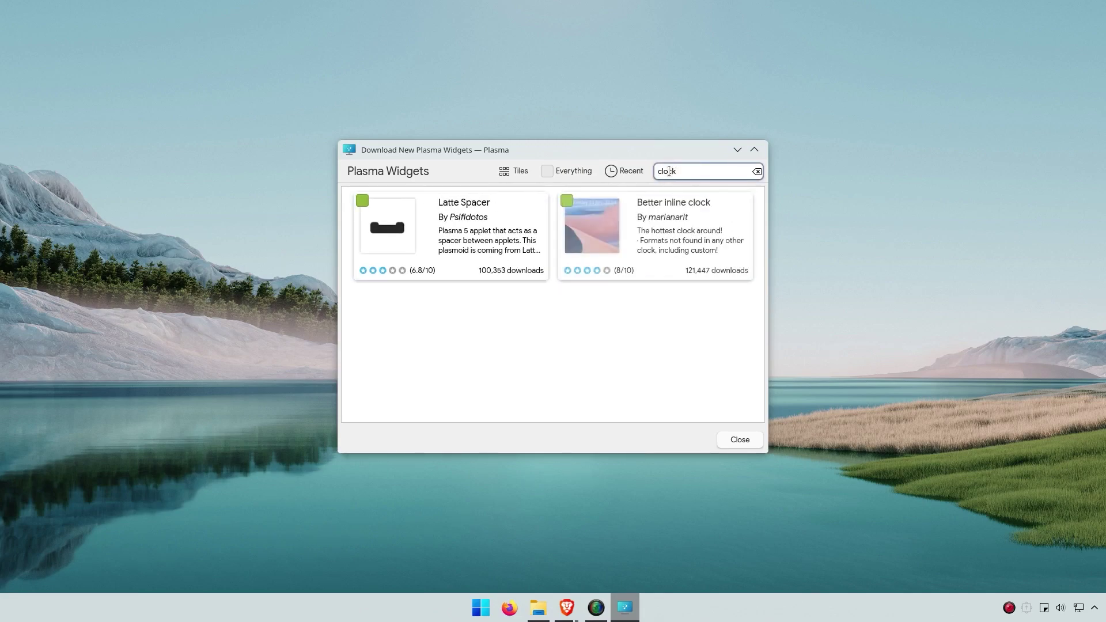
pyautogui.click(740, 441)
pyautogui.rightClick(772, 611)
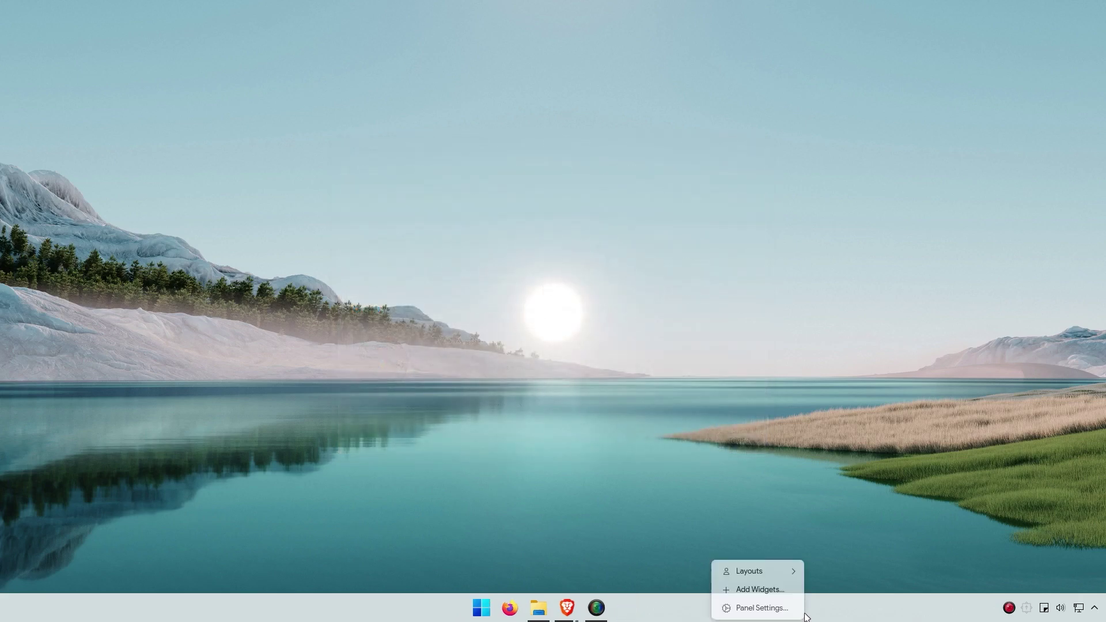
# Step: Put Latte Dock into editing mode
pyautogui.click(768, 609)
pyautogui.rightClick(725, 602)
pyautogui.click(727, 608)
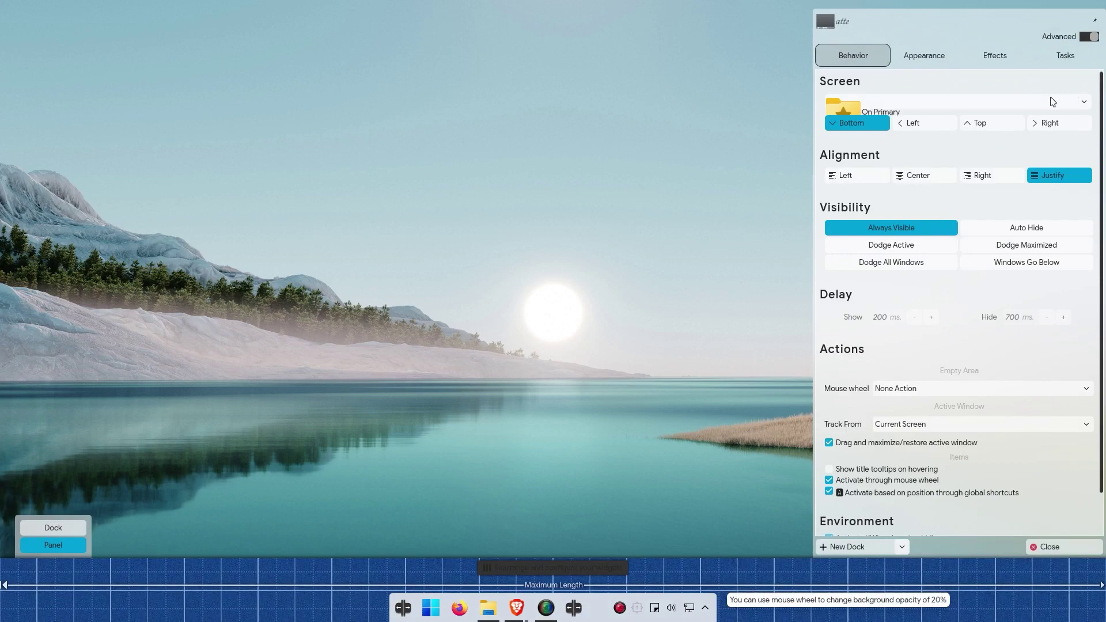
# Step: Search the dock's widget browser for 'clock' and place Better inline clock beside the system tray
pyautogui.rightClick(552, 603)
pyautogui.click(589, 554)
pyautogui.write('clock')
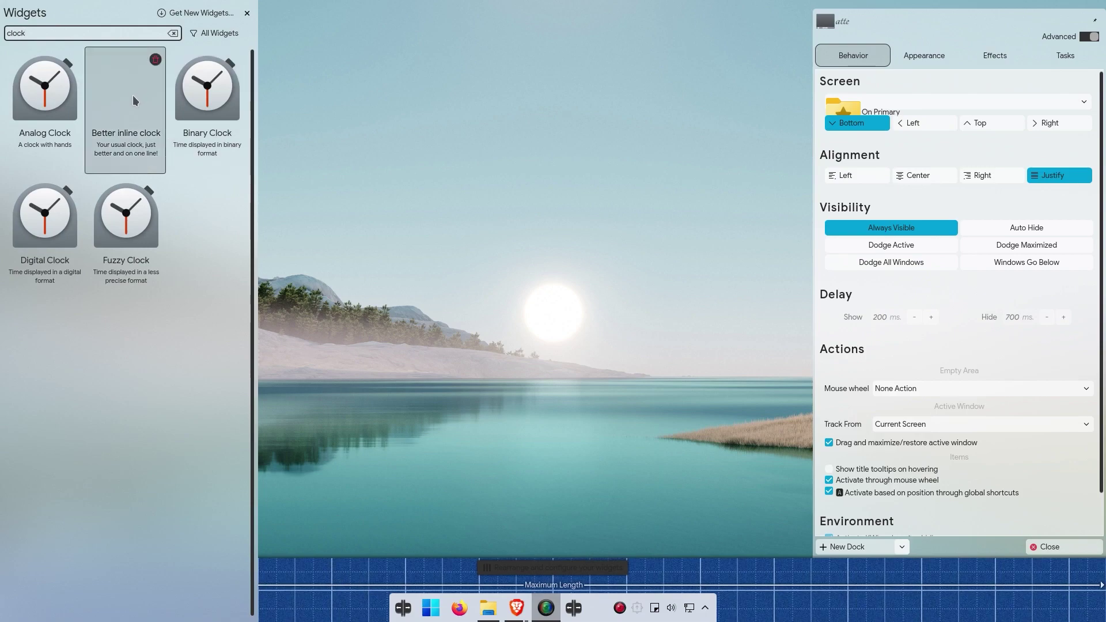
pyautogui.moveTo(133, 99)
pyautogui.mouseDown()
pyautogui.moveTo(631, 594)
pyautogui.moveTo(709, 615)
pyautogui.mouseUp()
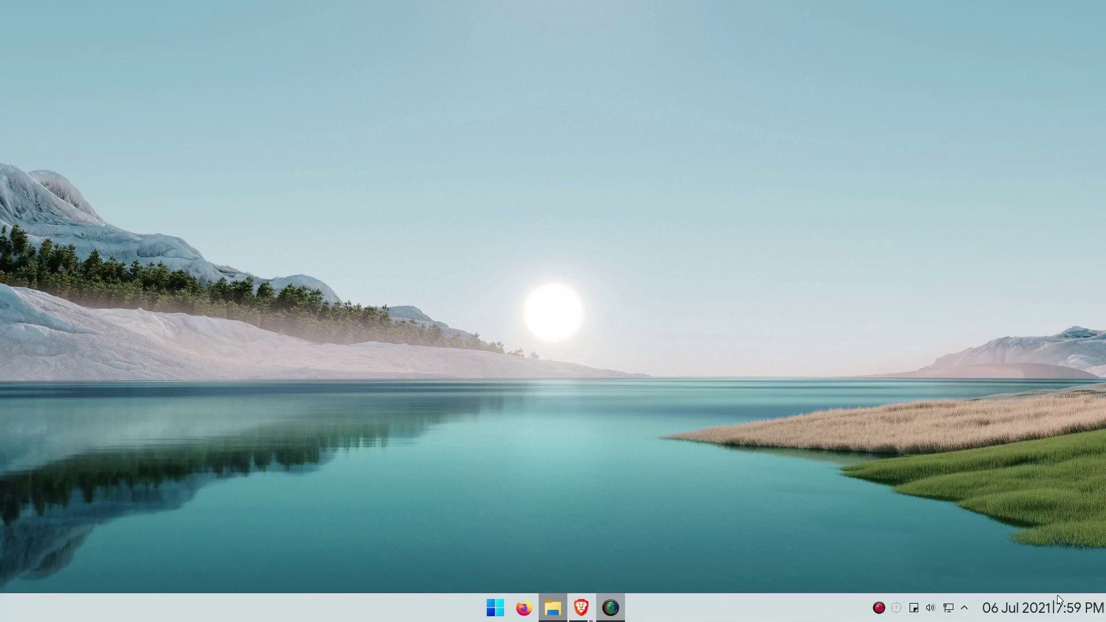
# Step: In the Better inline clock settings, turn off the separator between date and time
pyautogui.rightClick(1058, 602)
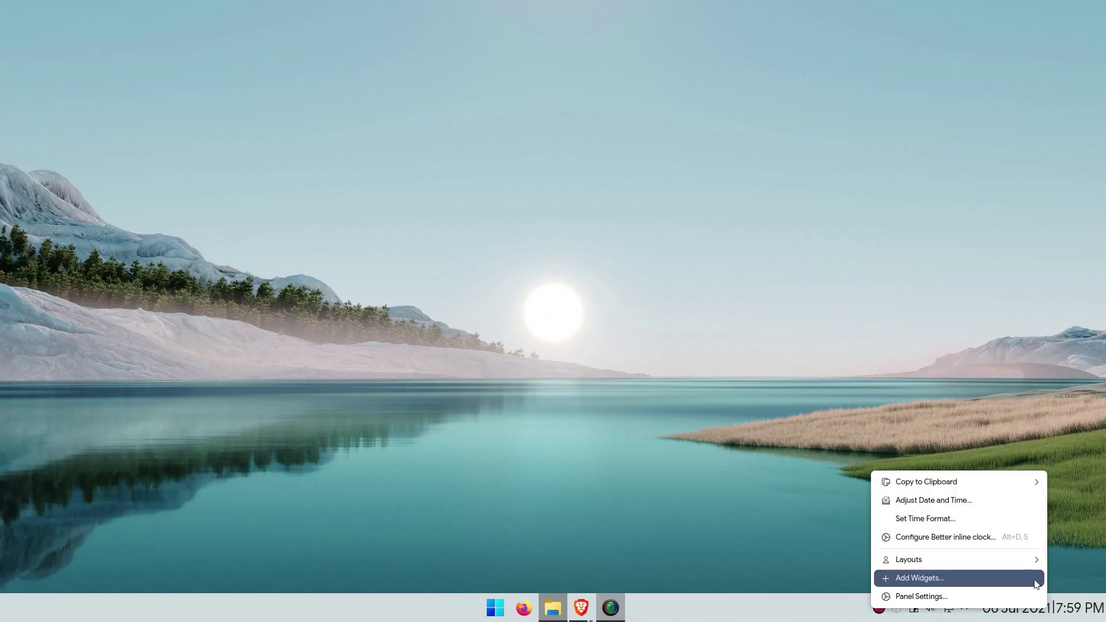
pyautogui.click(981, 536)
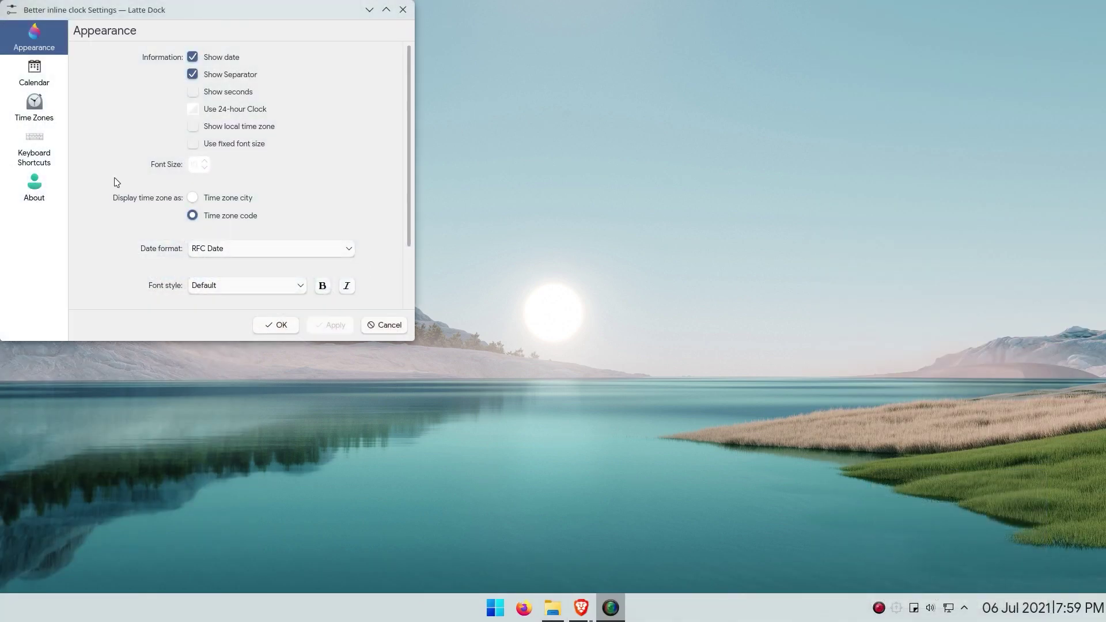
pyautogui.click(227, 60)
pyautogui.click(221, 58)
pyautogui.click(229, 75)
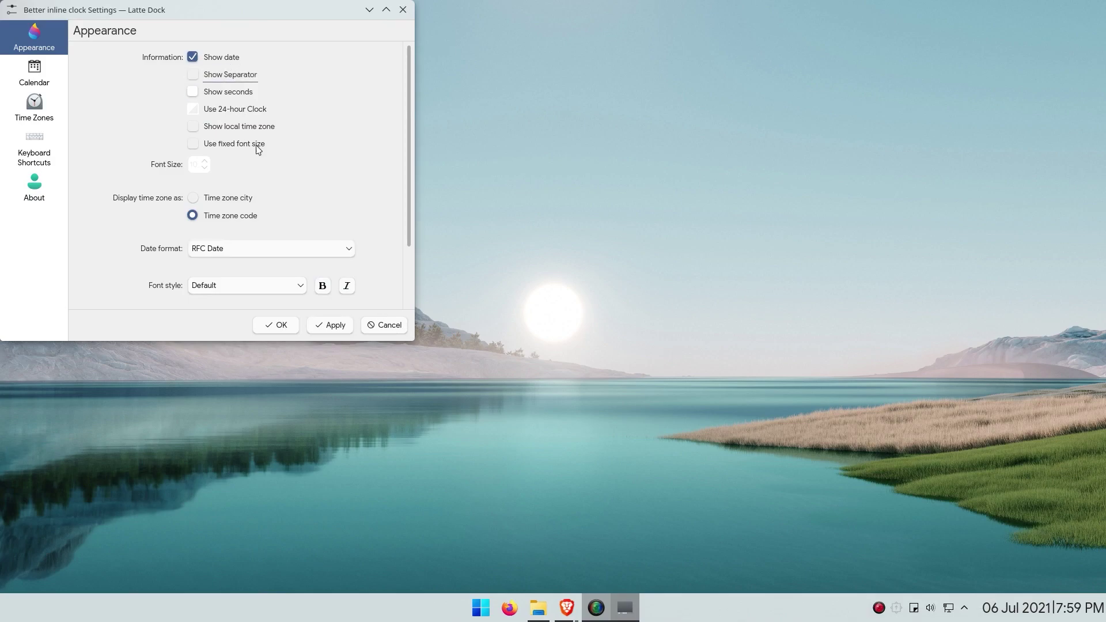
pyautogui.click(333, 326)
# Step: Give the clock a larger fixed font size and wider spacing between date and time
pyautogui.scroll(-2, 173, 191)
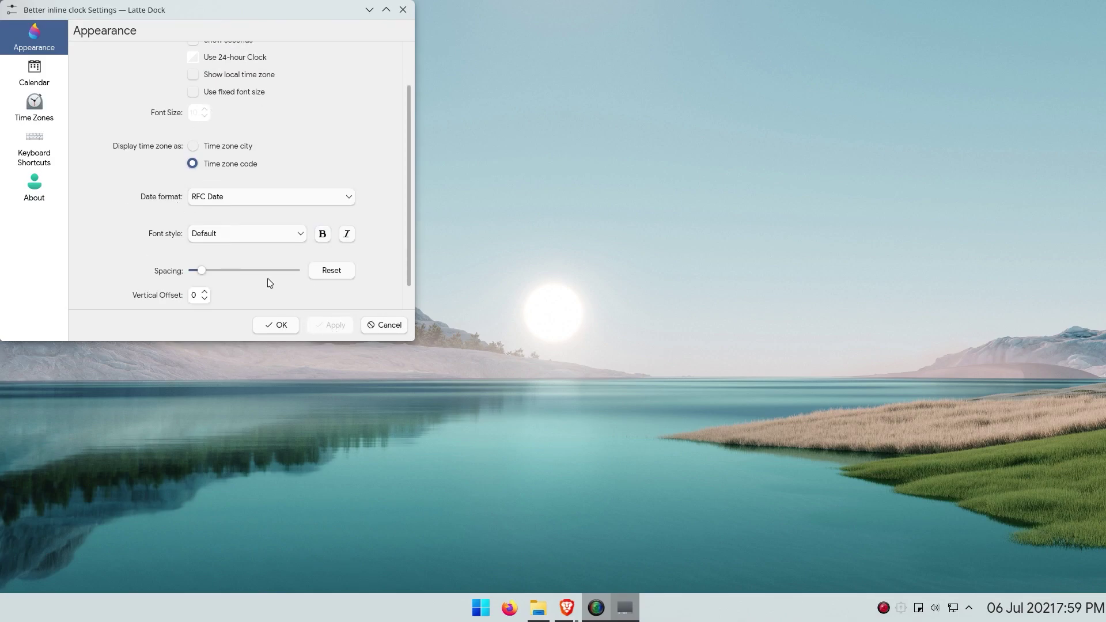
pyautogui.scroll(2, 103, 195)
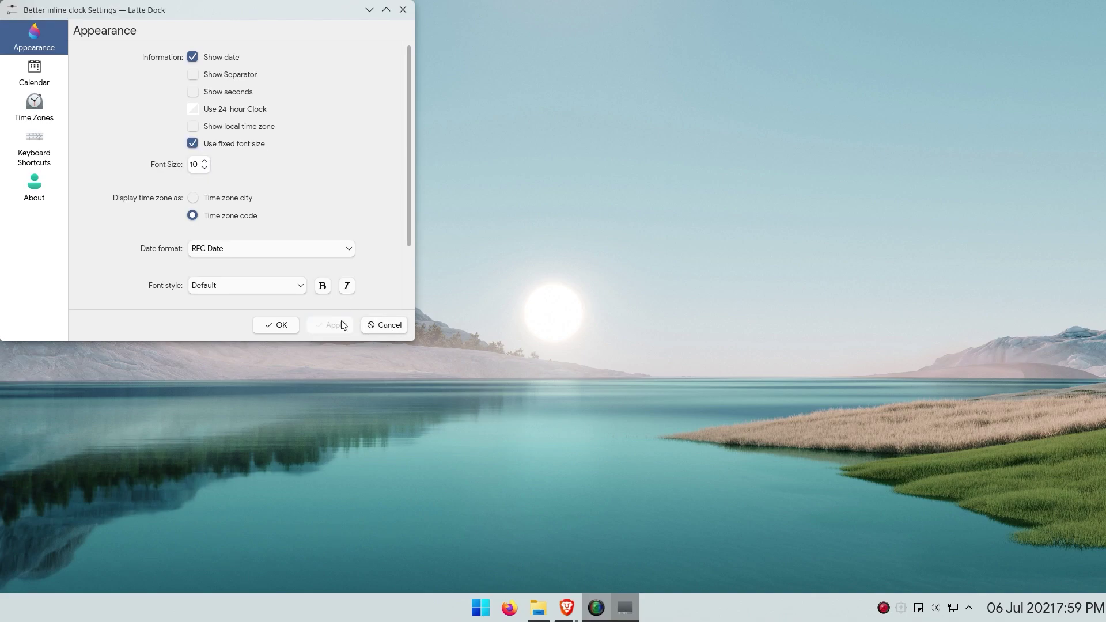
pyautogui.scroll(6, 203, 167)
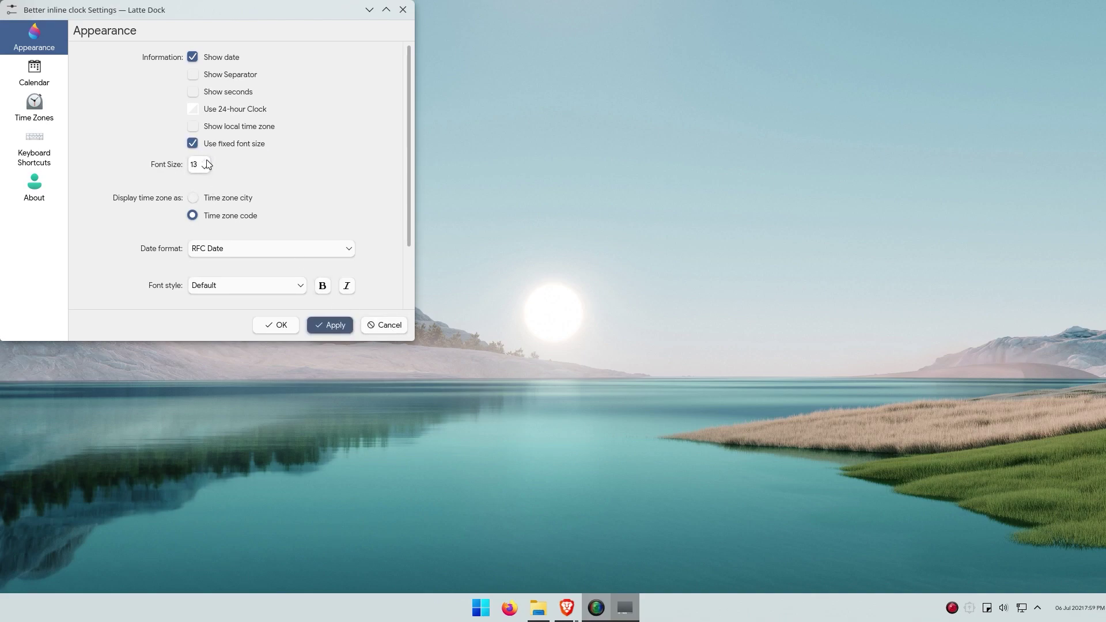
pyautogui.click(332, 326)
pyautogui.scroll(-3, 186, 203)
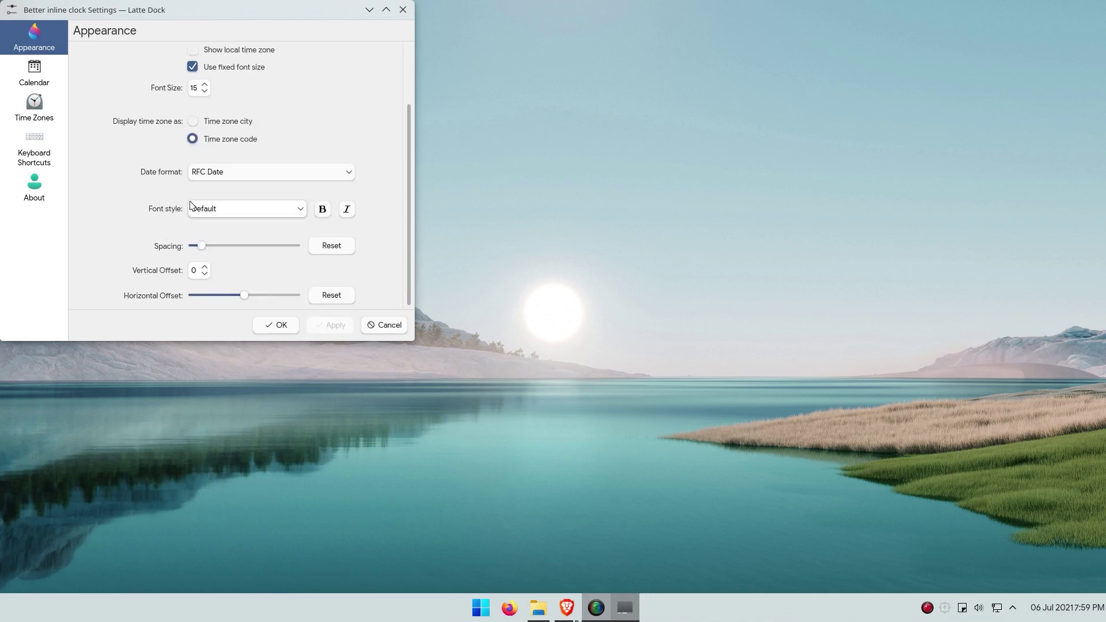
pyautogui.moveTo(205, 253); pyautogui.dragTo(254, 247)
pyautogui.click(328, 324)
pyautogui.scroll(-2, 245, 245)
pyautogui.click(325, 325)
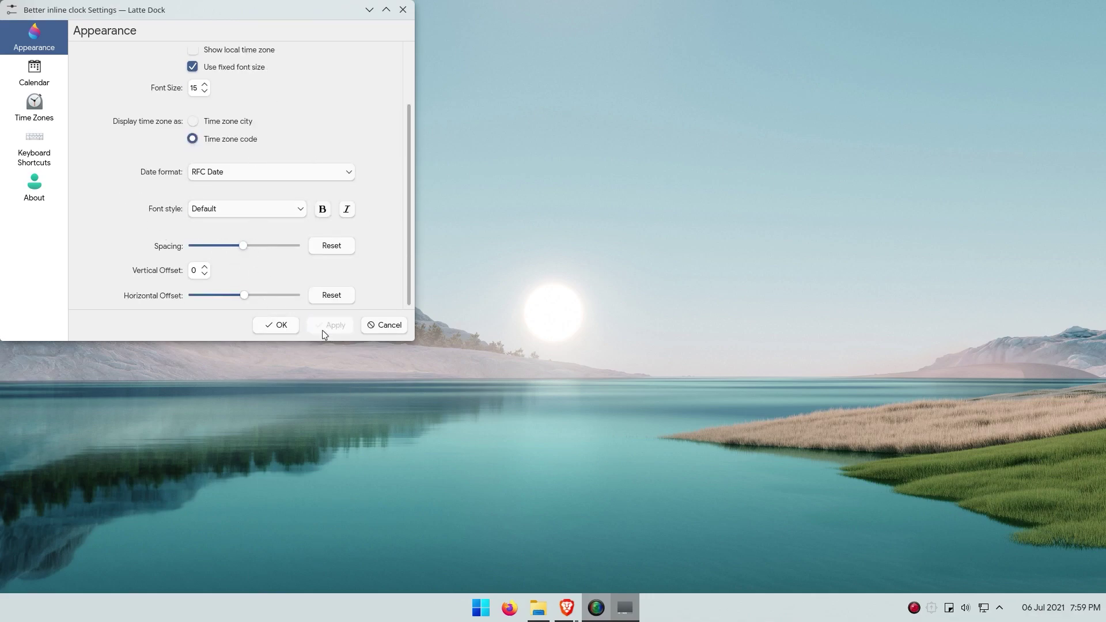
# Step: Switch the clock to 24-hour time and confirm the settings
pyautogui.scroll(3, 161, 269)
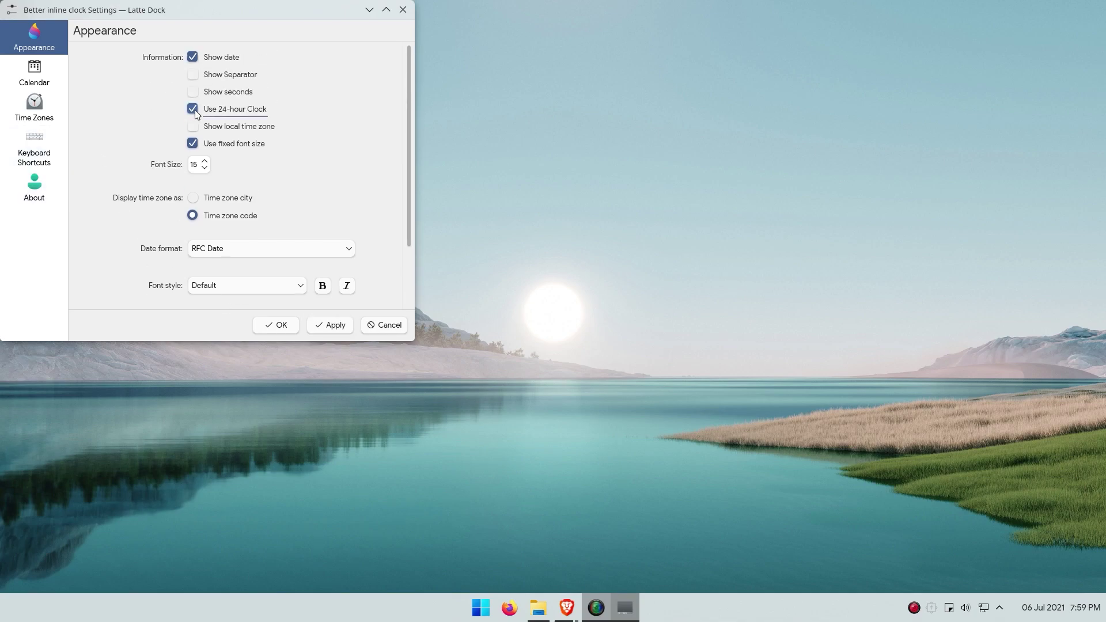
pyautogui.click(337, 324)
pyautogui.scroll(-2, 305, 288)
pyautogui.click(278, 337)
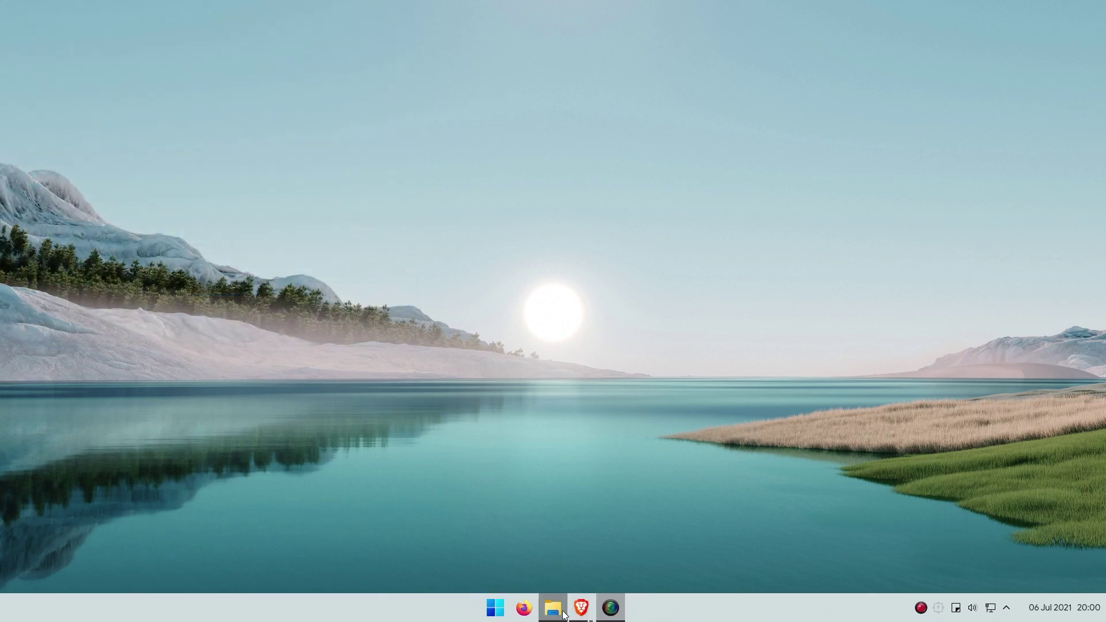
# Step: In System Tray settings, set Notifications, Updates and status entries to Always hidden
pyautogui.rightClick(1005, 599)
pyautogui.click(1000, 523)
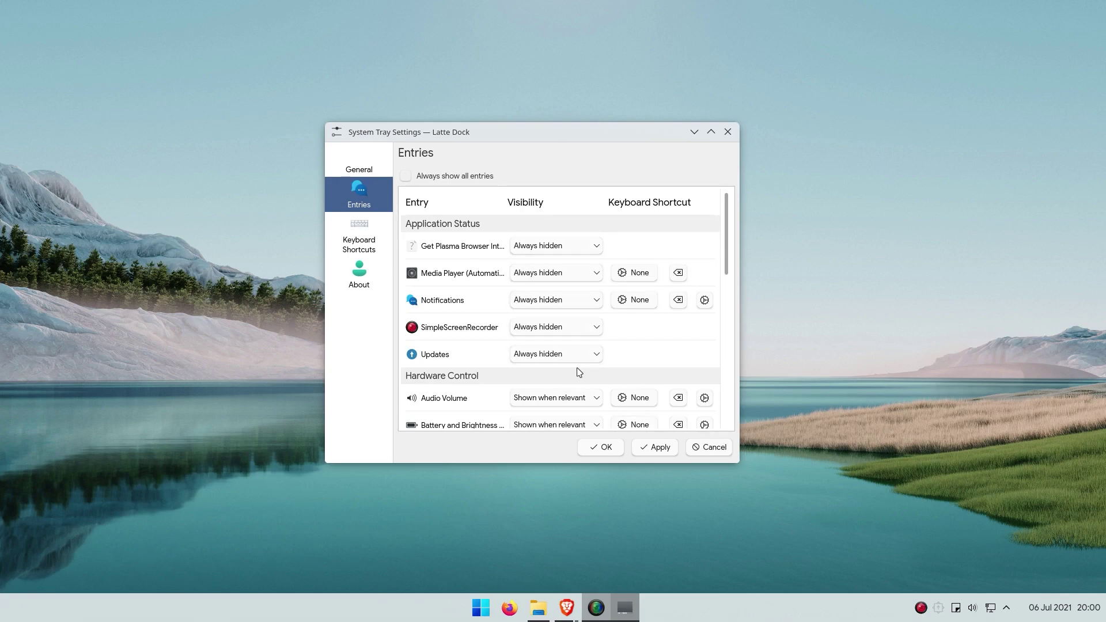
pyautogui.scroll(-5, 579, 372)
pyautogui.scroll(-1, 556, 275)
pyautogui.scroll(-2, 551, 287)
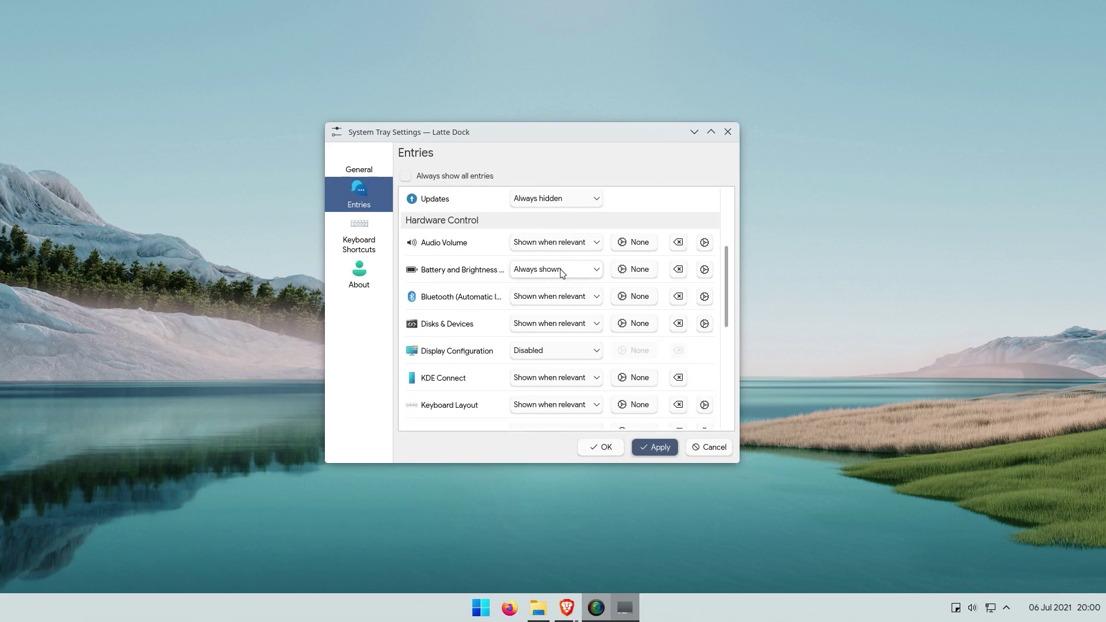
pyautogui.scroll(-9, 504, 325)
pyautogui.scroll(-2, 573, 302)
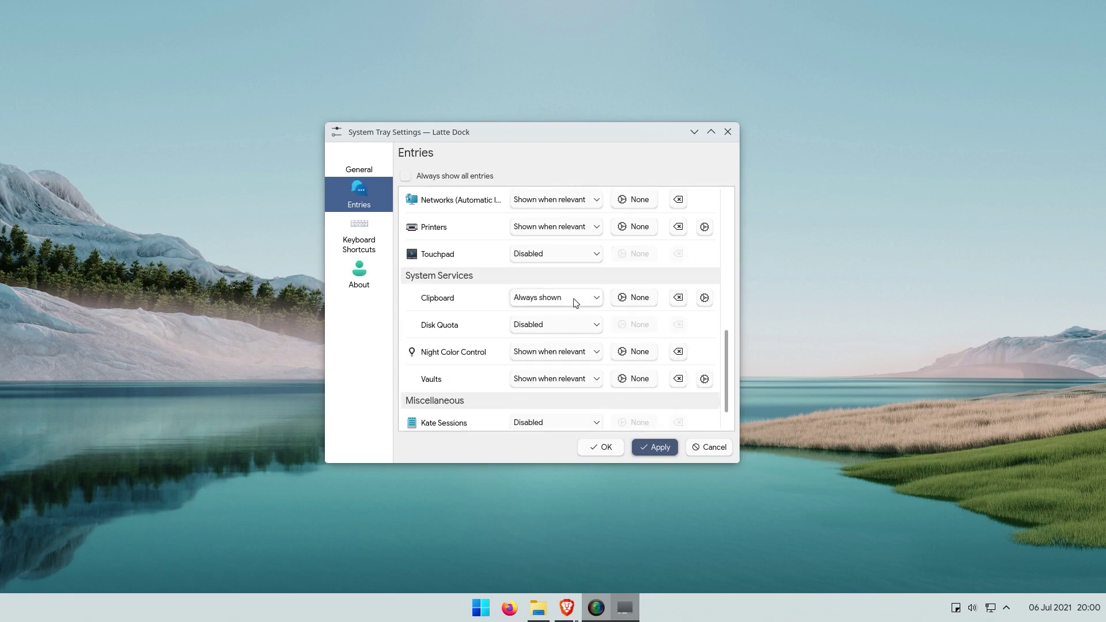
# Step: Save the tray settings and open the network connections list from the tray
pyautogui.click(601, 447)
pyautogui.click(1006, 607)
pyautogui.click(990, 607)
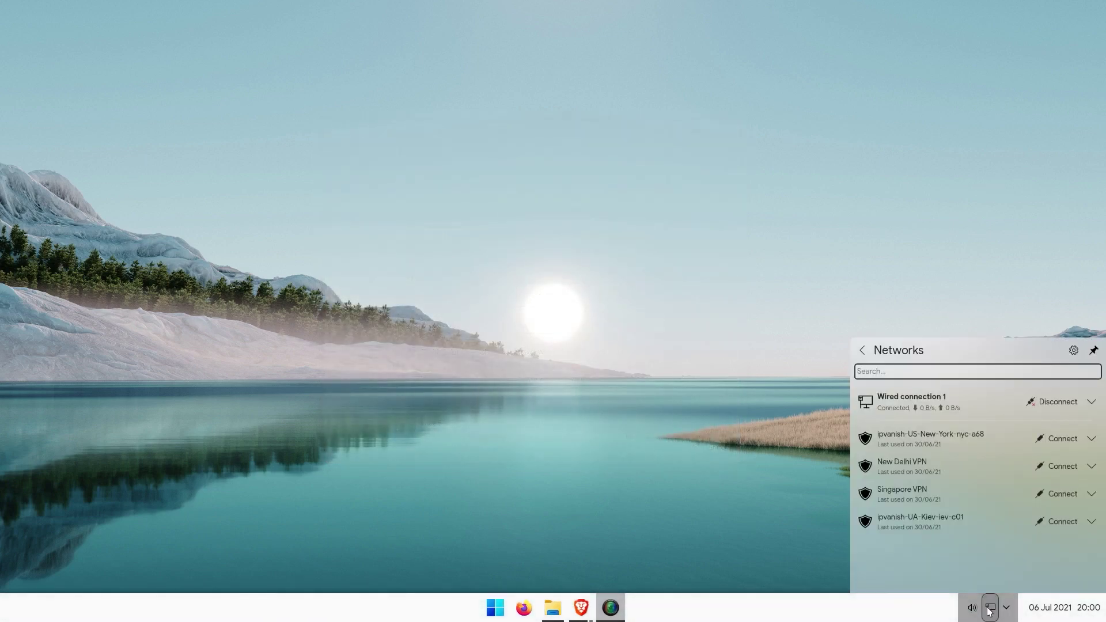
# Step: Lower the dock's background opacity to 75% in the dock's Appearance settings
pyautogui.rightClick(631, 610)
pyautogui.click(663, 607)
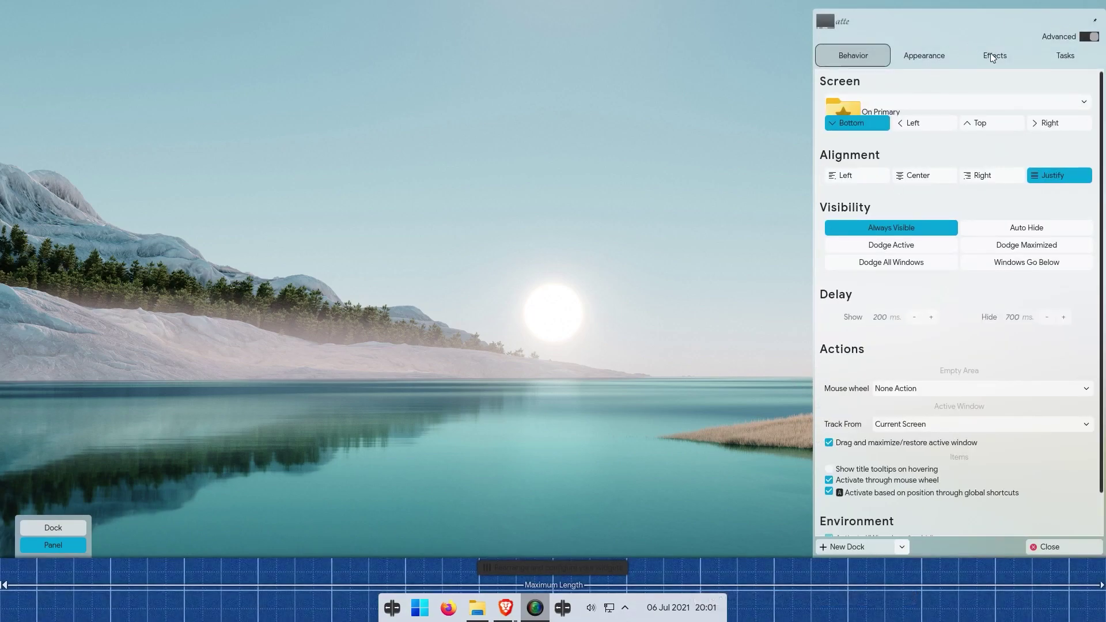
pyautogui.scroll(-3, 916, 63)
pyautogui.click(909, 64)
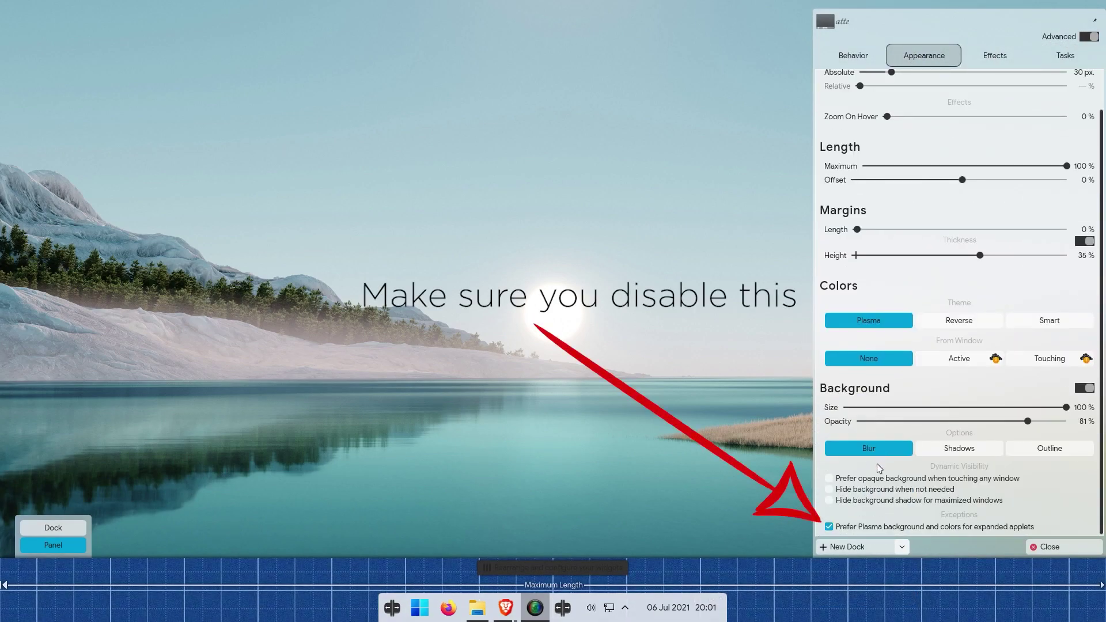
pyautogui.moveTo(954, 426); pyautogui.dragTo(1015, 423)
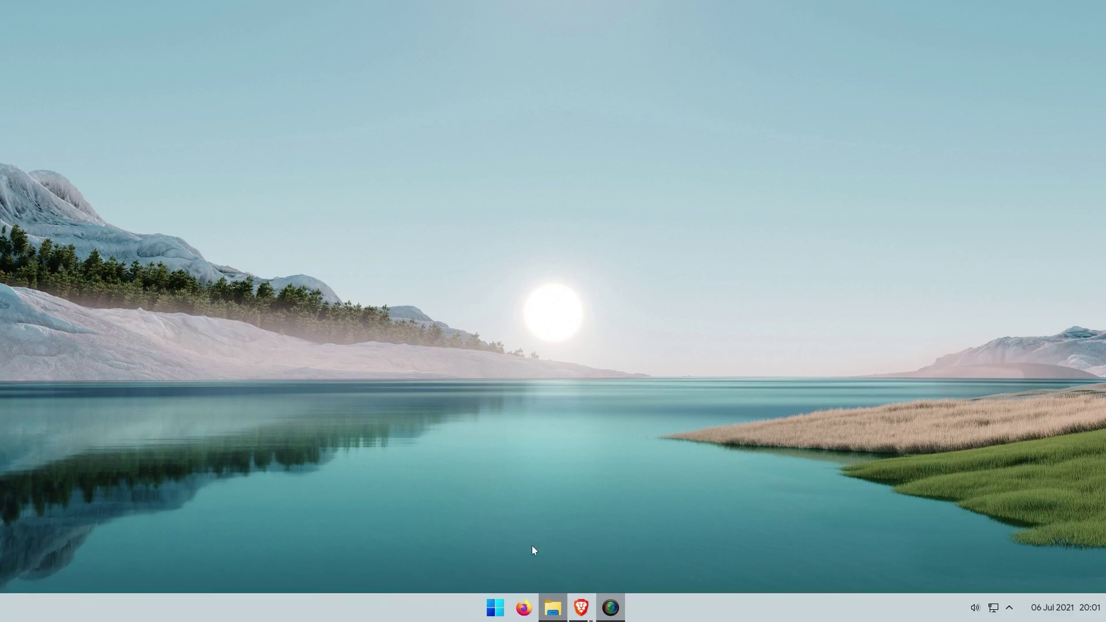
# Step: Show Dolphin's empty Desktop folder in a smaller top-left window, then open the start menu
pyautogui.click(553, 618)
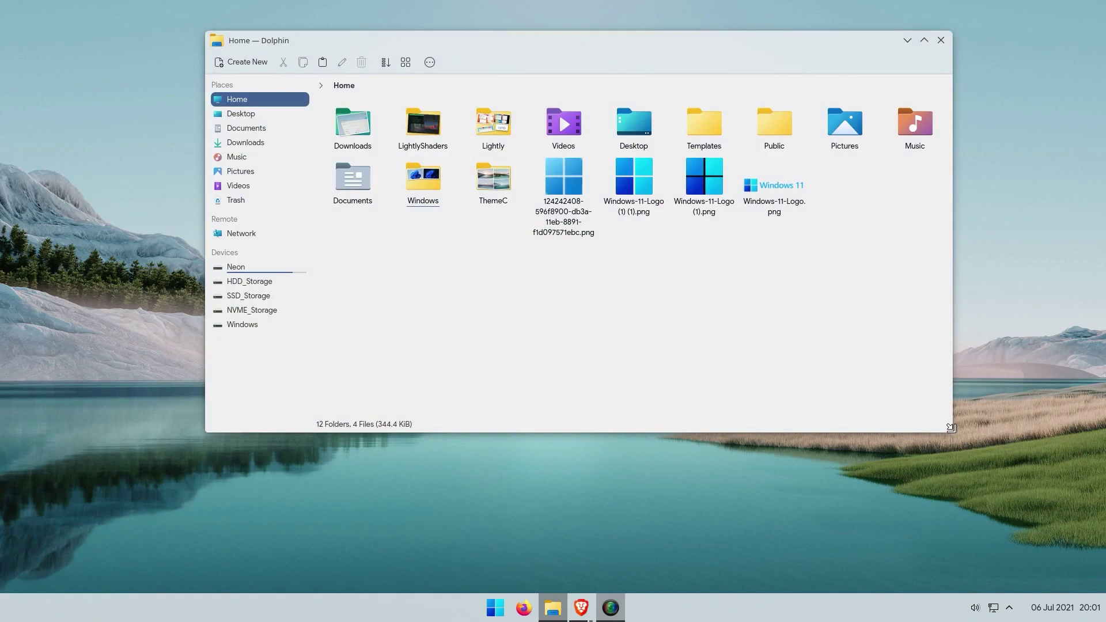
pyautogui.moveTo(951, 428); pyautogui.dragTo(757, 402)
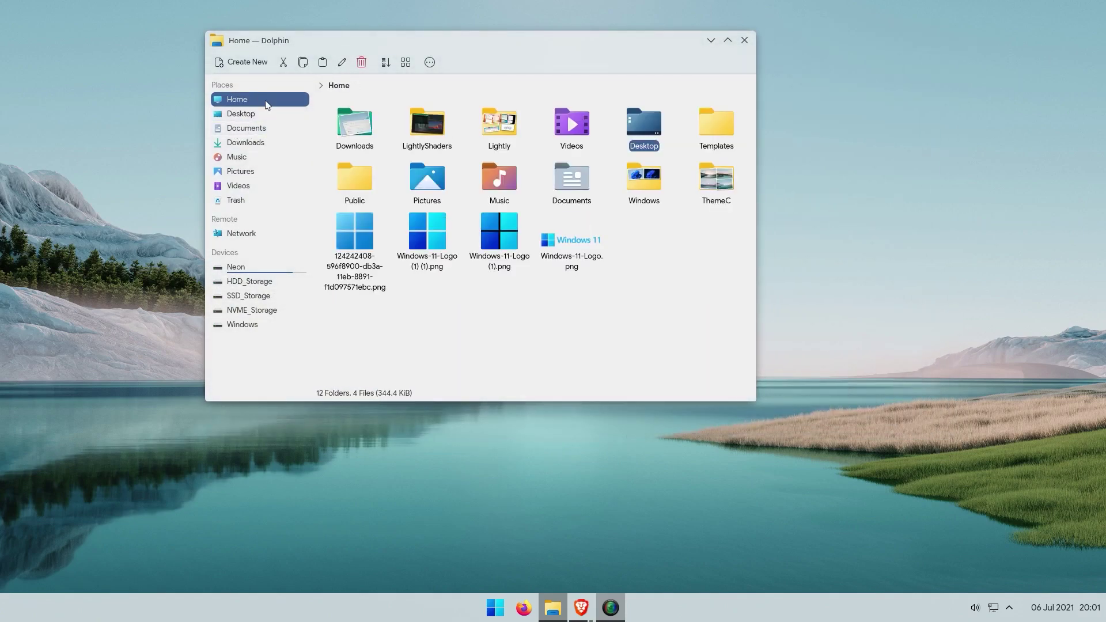
pyautogui.click(639, 135)
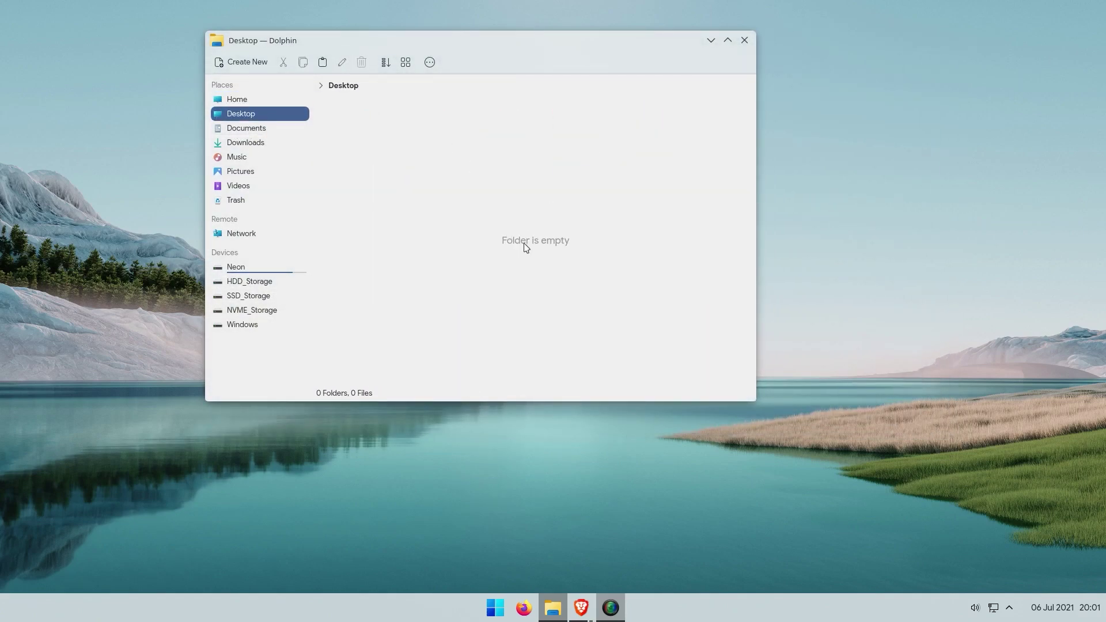
pyautogui.moveTo(528, 47); pyautogui.dragTo(317, 33)
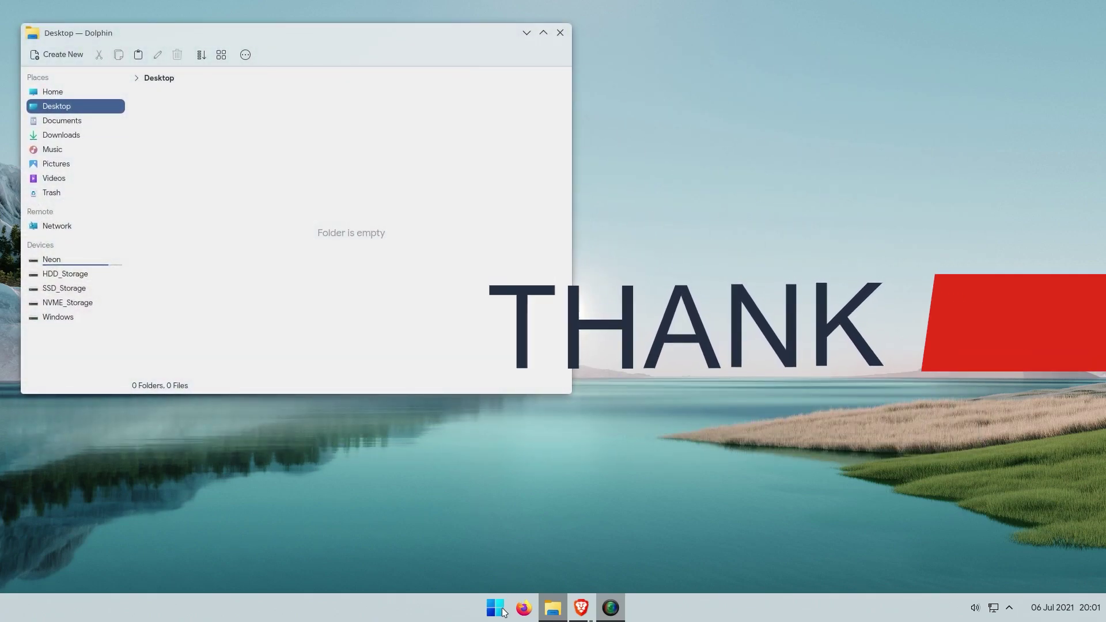
pyautogui.click(495, 607)
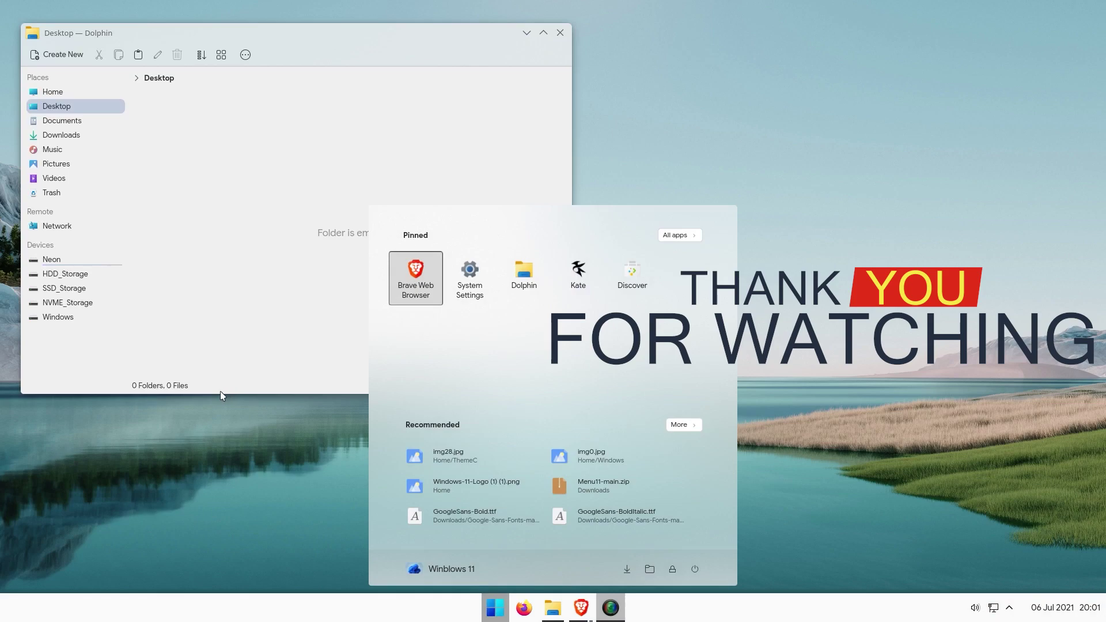